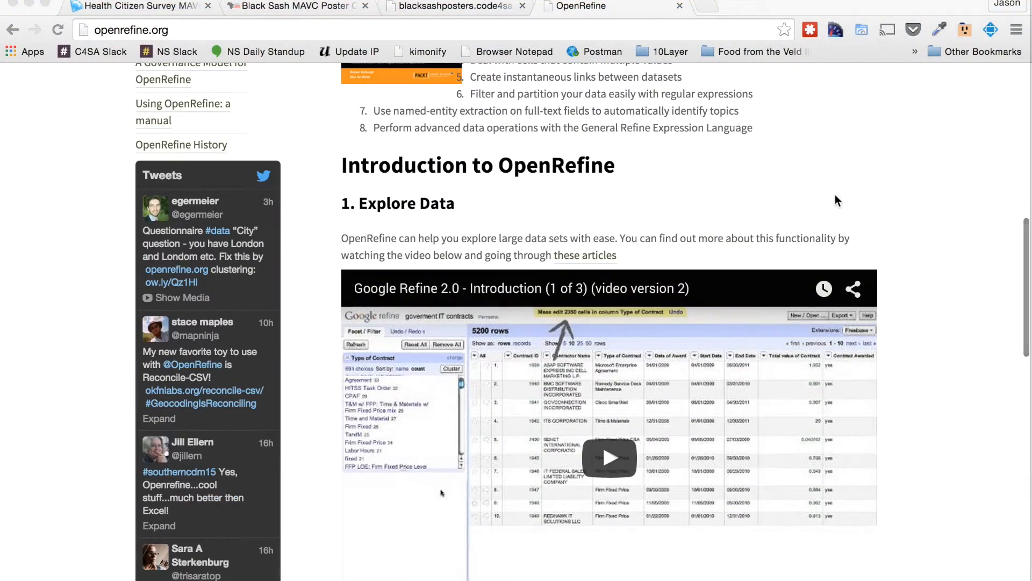
Look through the OpenRefine homepage, covering the introduction sections on exploring, cleaning and reconciling data
{"action": "scroll", "coordinate": [887, 210], "scroll_direction": "down", "scroll_amount": 1}
{"action": "scroll", "coordinate": [940, 227], "scroll_direction": "down", "scroll_amount": 5}
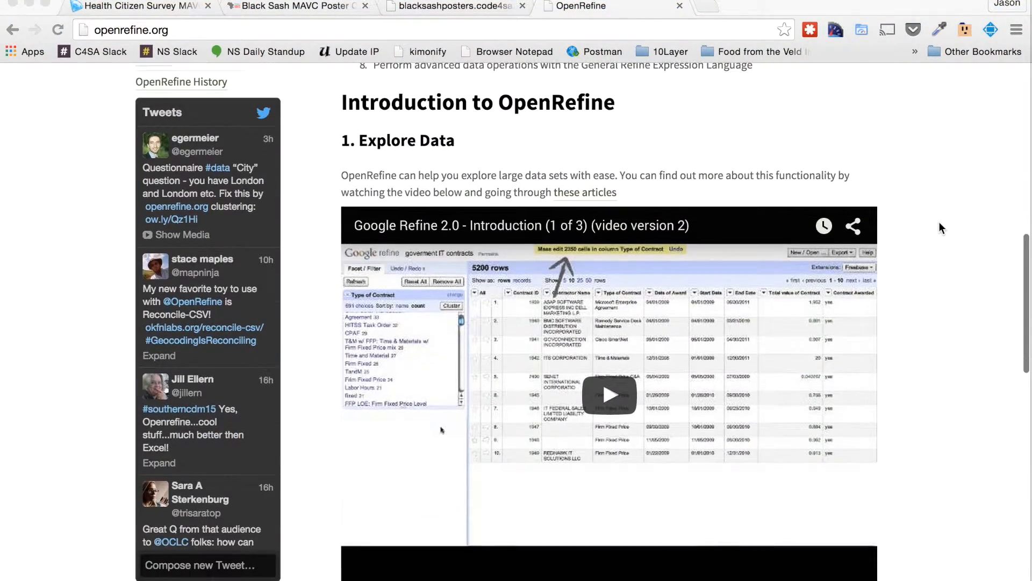
{"action": "scroll", "coordinate": [940, 227], "scroll_direction": "down", "scroll_amount": 15}
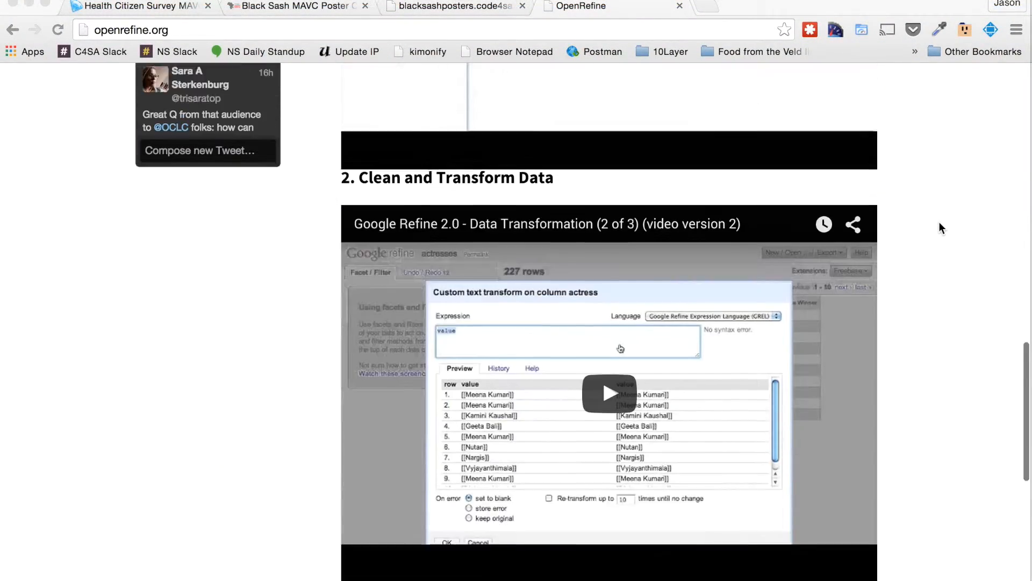
{"action": "scroll", "coordinate": [940, 227], "scroll_direction": "down", "scroll_amount": 8}
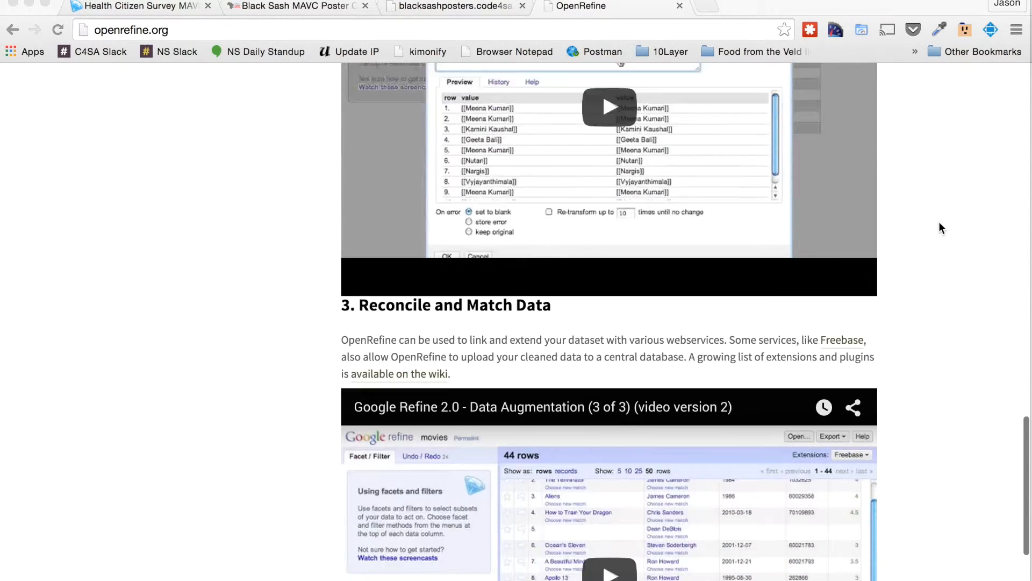
{"action": "scroll", "coordinate": [940, 227], "scroll_direction": "up", "scroll_amount": 19}
{"action": "scroll", "coordinate": [940, 227], "scroll_direction": "up", "scroll_amount": 20}
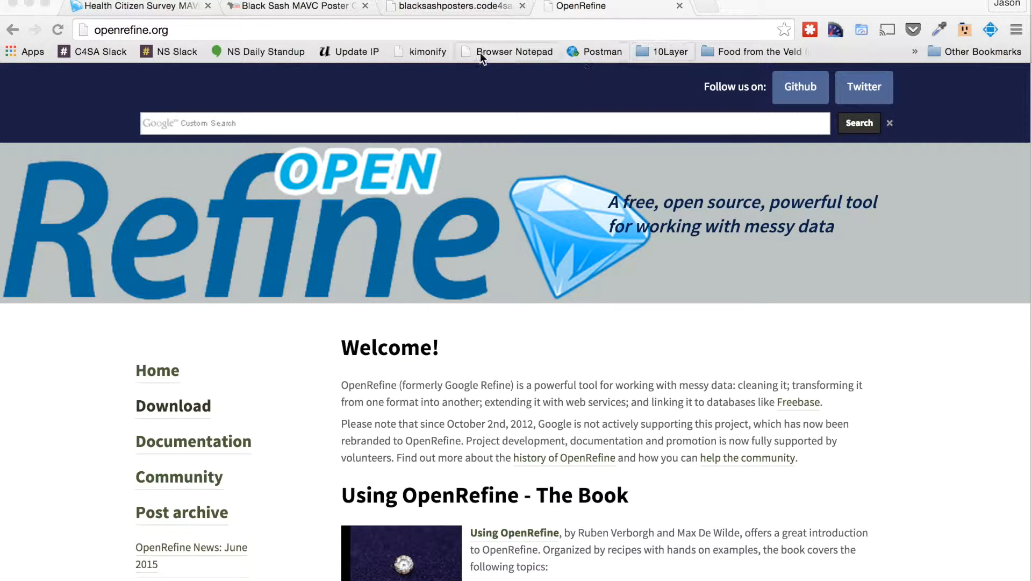
{"action": "left_click", "coordinate": [457, 29]}
{"action": "double_click", "coordinate": [457, 29]}
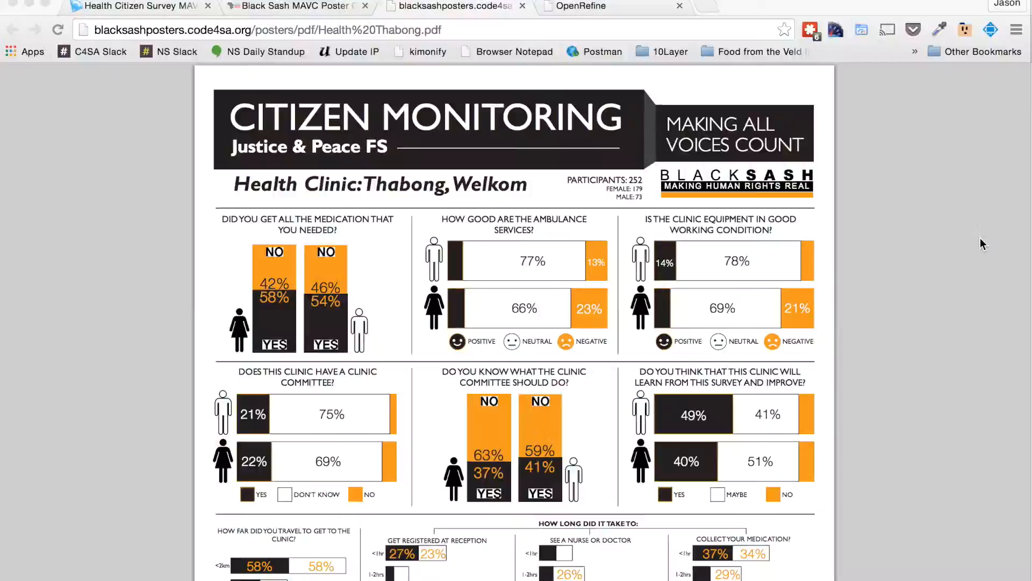
Examine the survey charts on the Thabong health clinic Citizen Monitoring poster from start to end
{"action": "scroll", "coordinate": [981, 244], "scroll_direction": "down", "scroll_amount": 3}
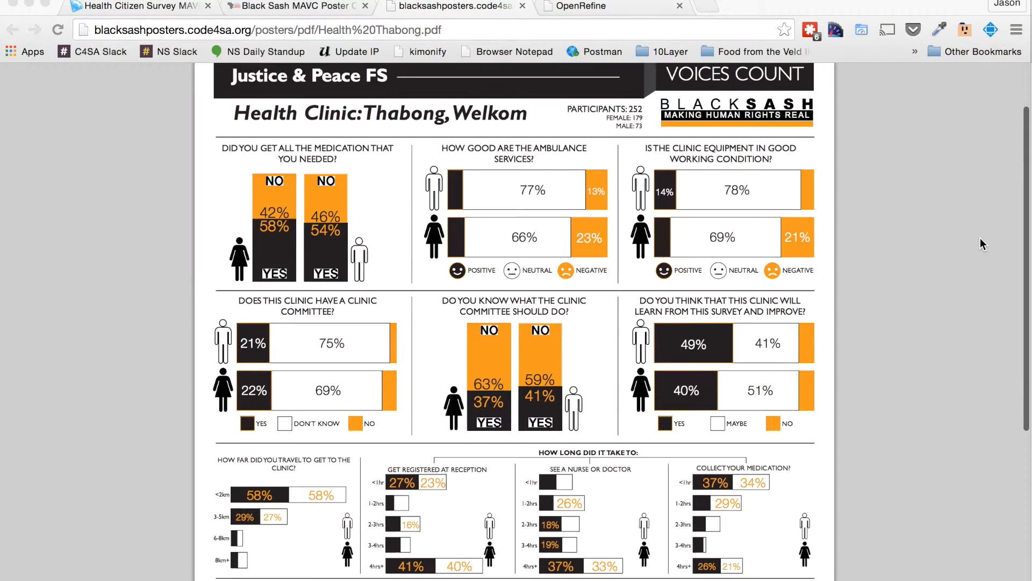
{"action": "scroll", "coordinate": [981, 244], "scroll_direction": "down", "scroll_amount": 8}
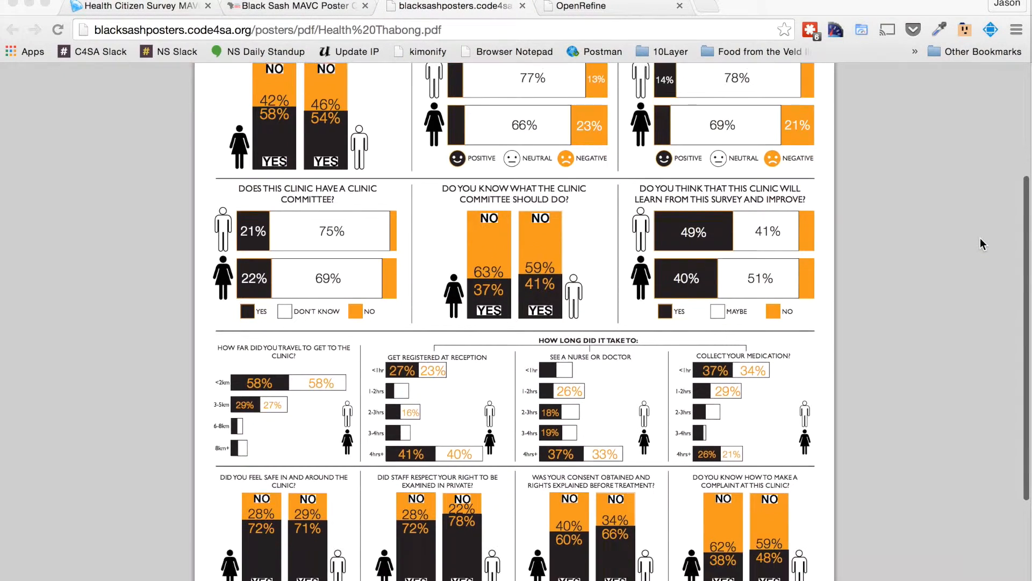
{"action": "scroll", "coordinate": [981, 245], "scroll_direction": "down", "scroll_amount": 3}
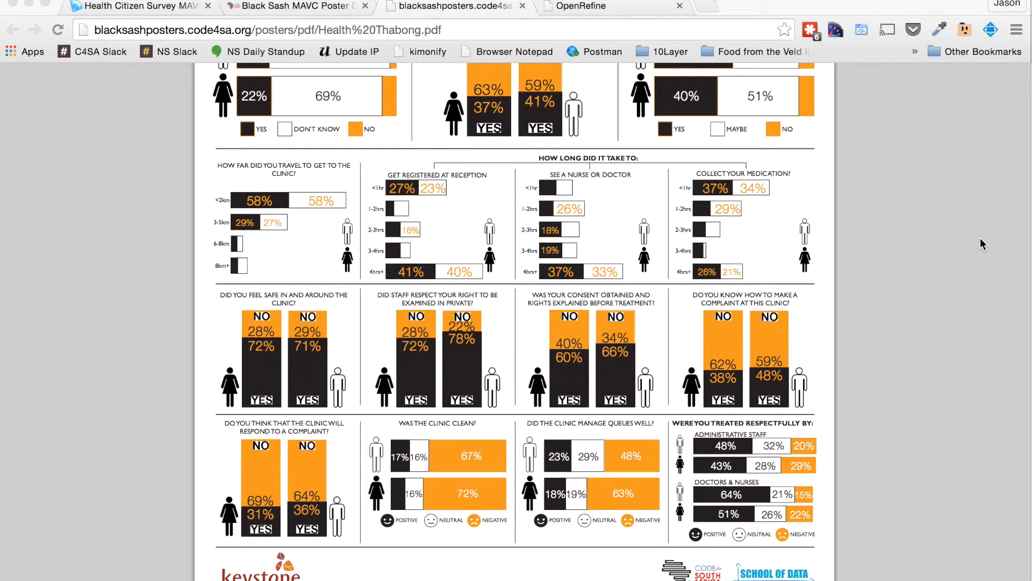
{"action": "scroll", "coordinate": [981, 244], "scroll_direction": "up", "scroll_amount": 13}
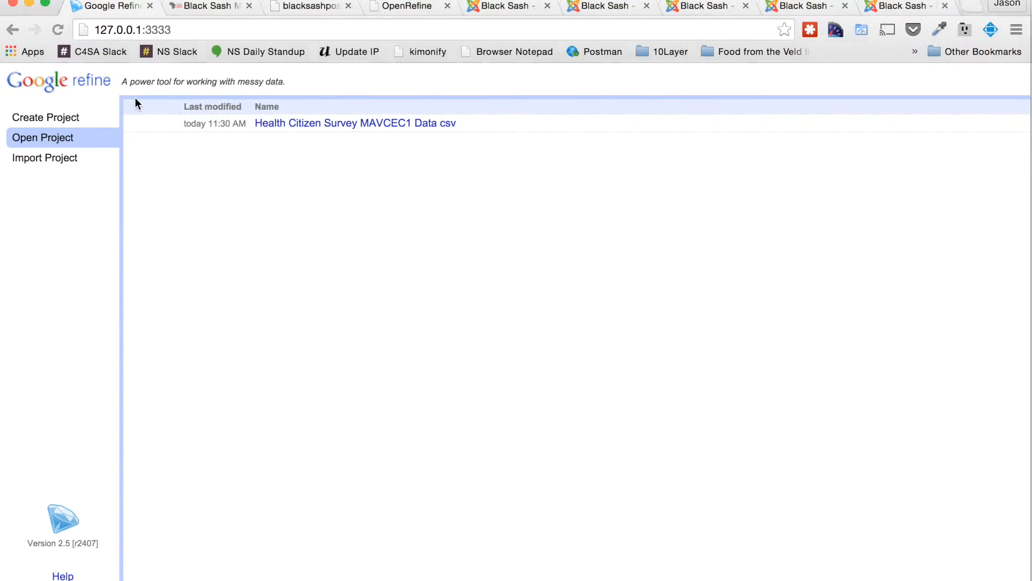
Open the Health Citizen Survey MAVCEC1 Data csv project and look across its survey question columns
{"action": "left_click", "coordinate": [306, 124]}
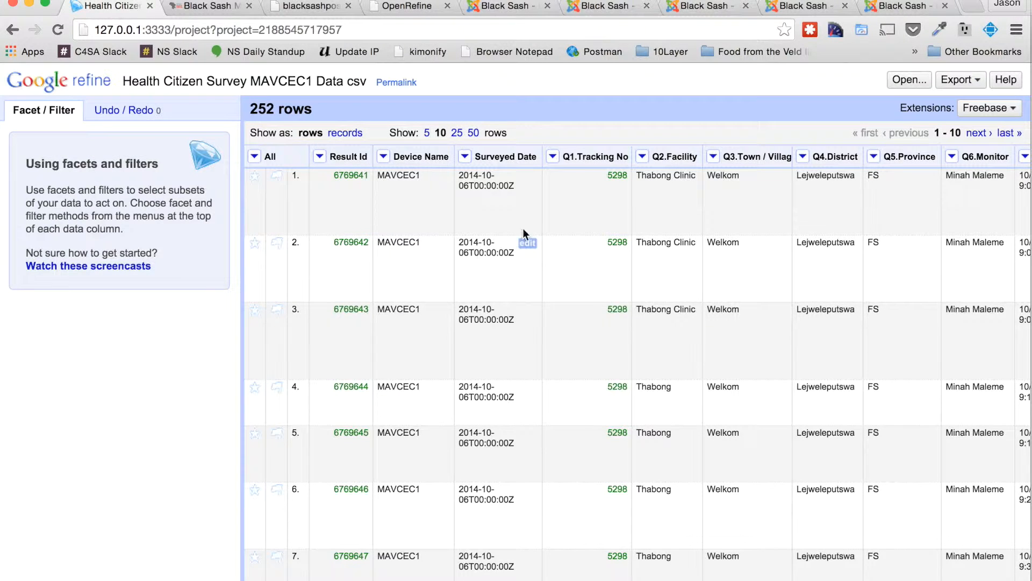
{"action": "scroll", "coordinate": [567, 214], "scroll_direction": "right", "scroll_amount": 3}
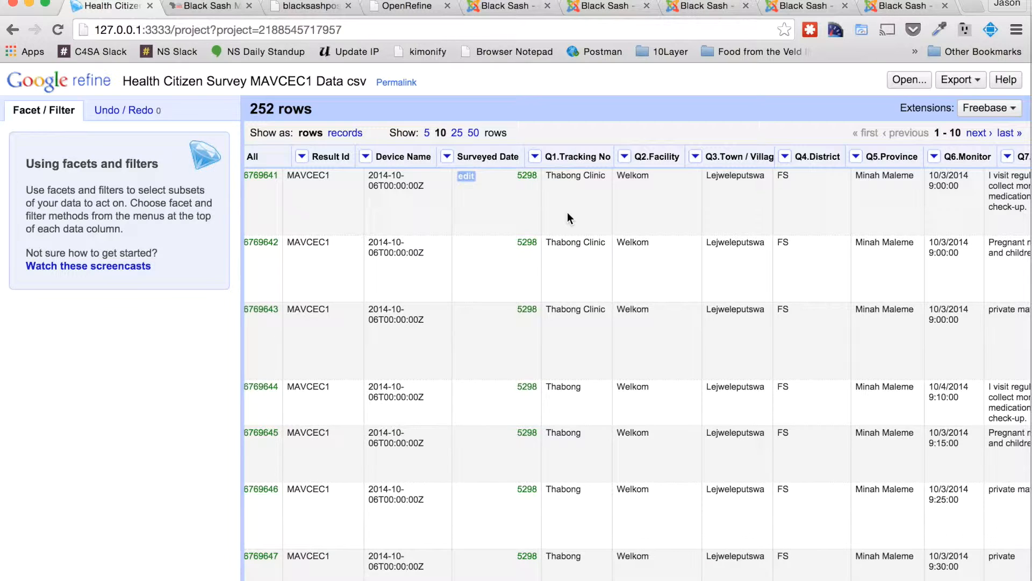
{"action": "scroll", "coordinate": [730, 205], "scroll_direction": "right", "scroll_amount": 10}
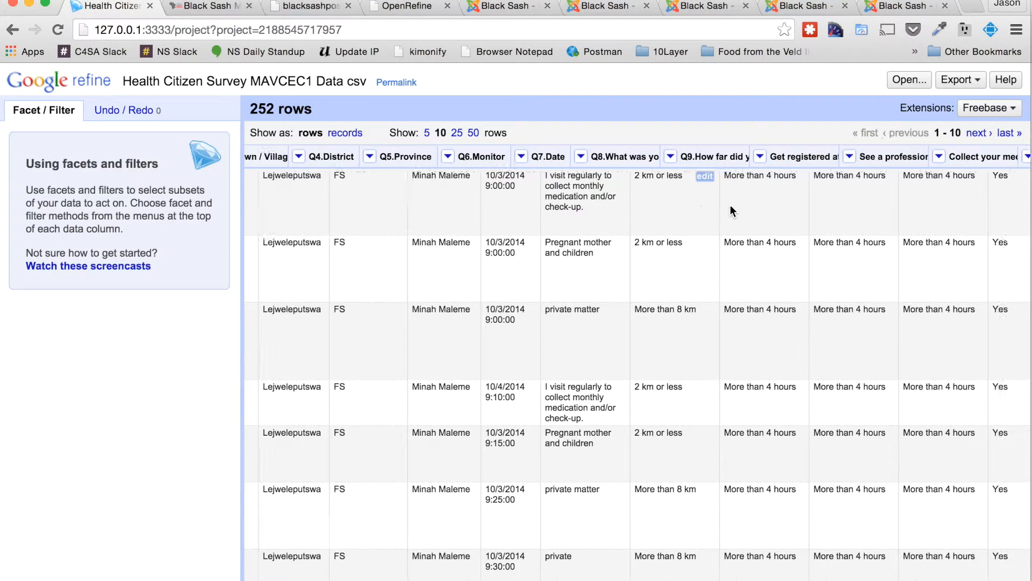
{"action": "scroll", "coordinate": [730, 205], "scroll_direction": "right", "scroll_amount": 2}
{"action": "scroll", "coordinate": [730, 205], "scroll_direction": "right", "scroll_amount": 11}
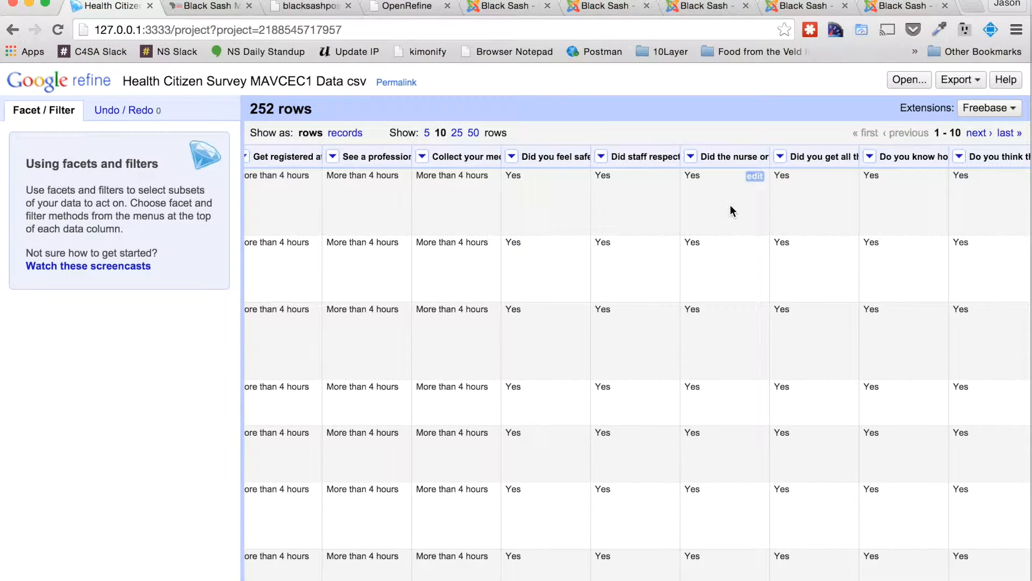
{"action": "scroll", "coordinate": [730, 205], "scroll_direction": "right", "scroll_amount": 13}
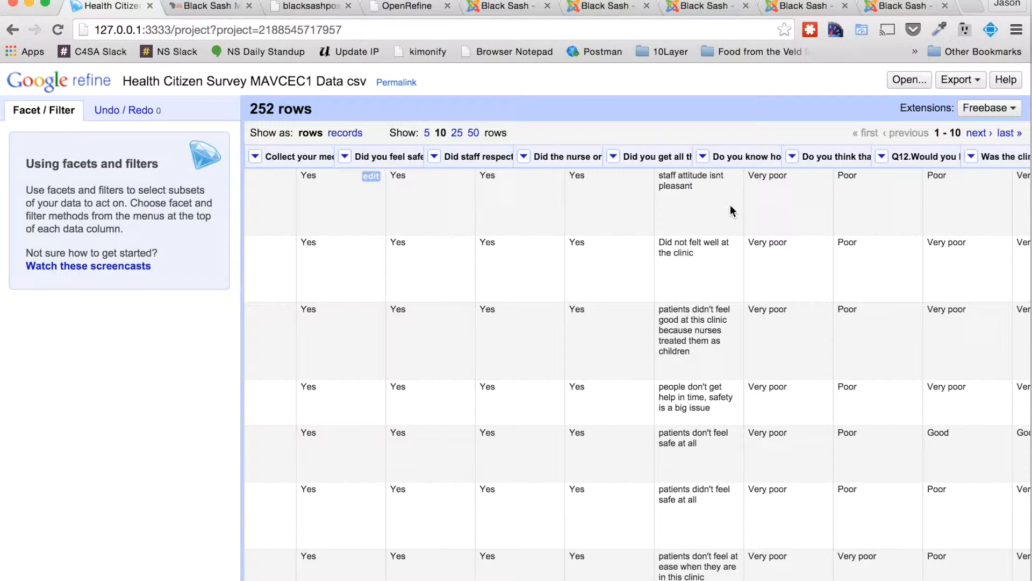
{"action": "scroll", "coordinate": [730, 204], "scroll_direction": "right", "scroll_amount": 8}
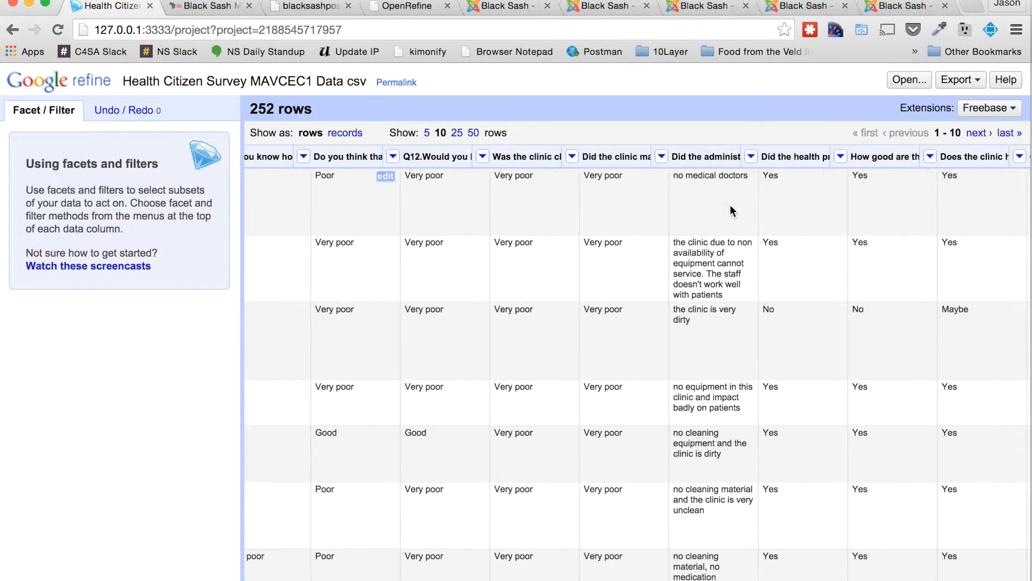
{"action": "scroll", "coordinate": [730, 205], "scroll_direction": "right", "scroll_amount": 10}
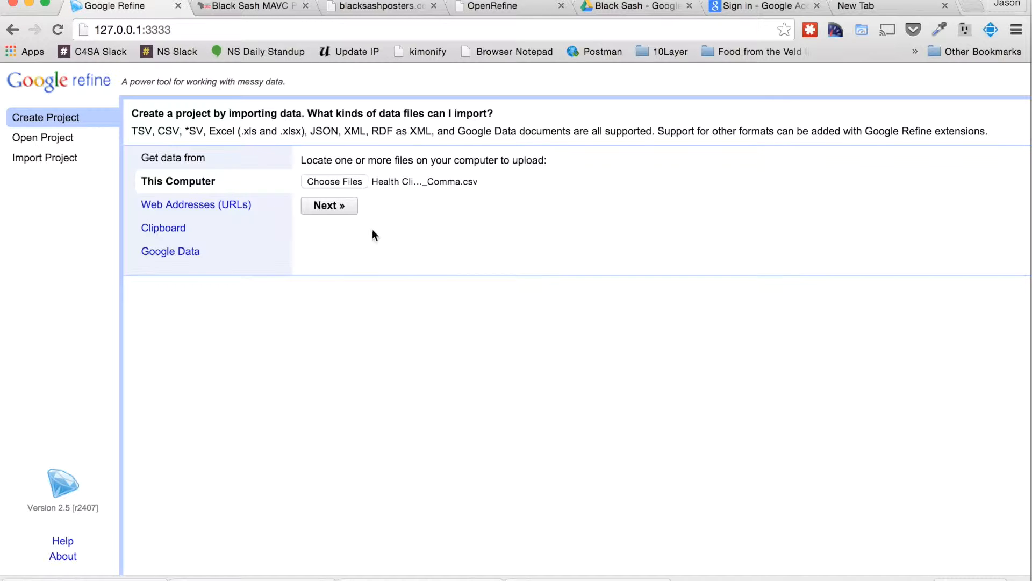
Start a new project from the Health Clinic Frontline Staff Survey "Formatted_Comma" CSV file on the Desktop and load its parsing preview
{"action": "left_click", "coordinate": [35, 114]}
{"action": "left_click", "coordinate": [350, 181]}
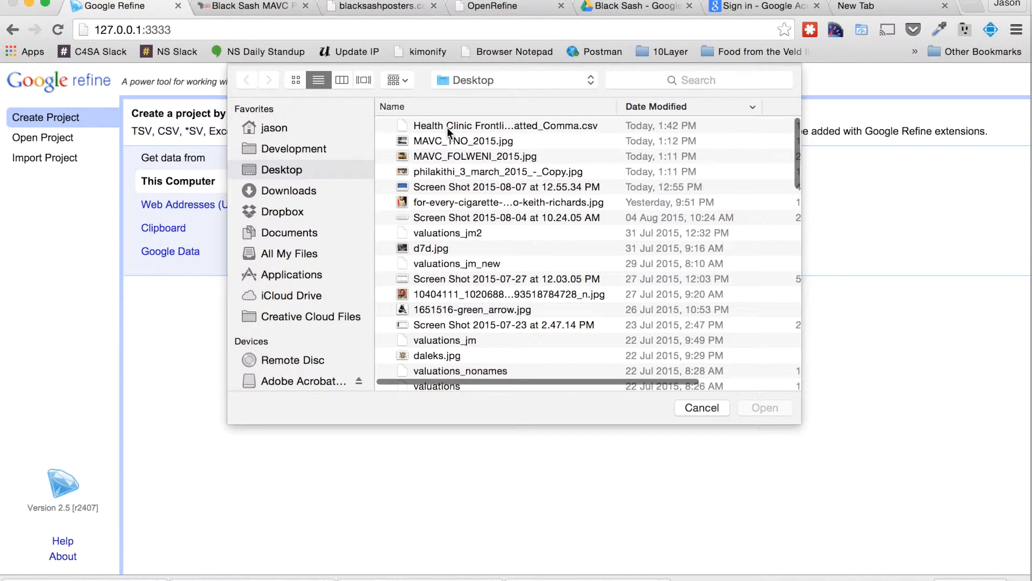
{"action": "double_click", "coordinate": [447, 127]}
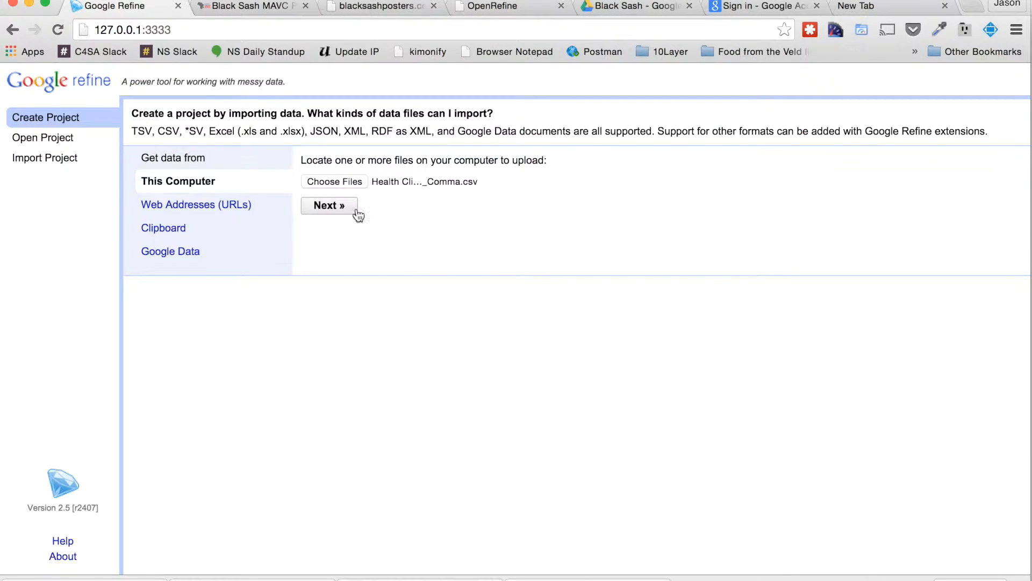
{"action": "left_click", "coordinate": [337, 207]}
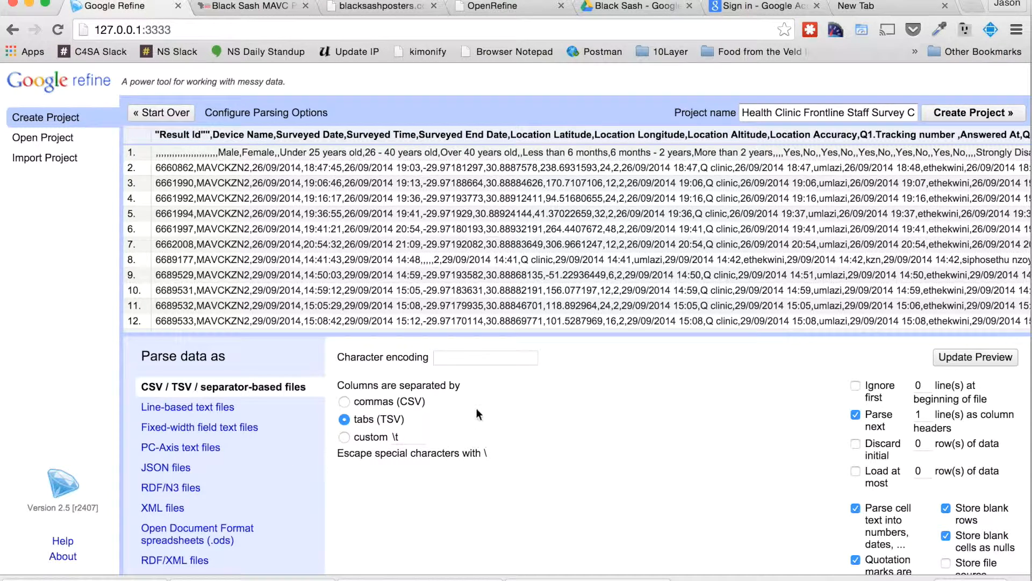
Set the column separator to commas (CSV), check the previewed columns and create the project
{"action": "scroll", "coordinate": [232, 462], "scroll_direction": "down", "scroll_amount": 3}
{"action": "scroll", "coordinate": [238, 473], "scroll_direction": "up", "scroll_amount": 3}
{"action": "left_click", "coordinate": [344, 403]}
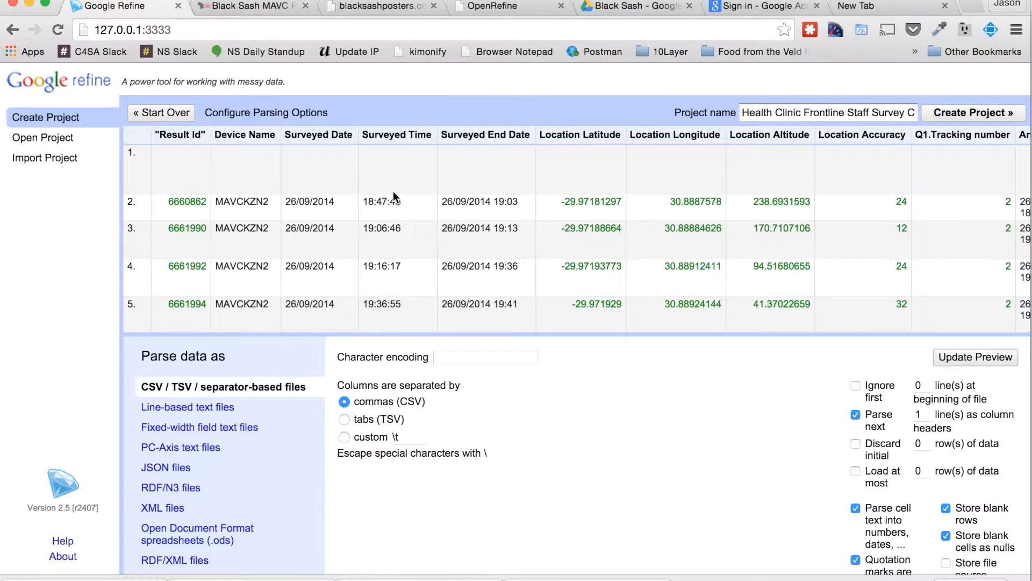
{"action": "scroll", "coordinate": [391, 191], "scroll_direction": "right", "scroll_amount": 2}
{"action": "scroll", "coordinate": [391, 191], "scroll_direction": "right", "scroll_amount": 15}
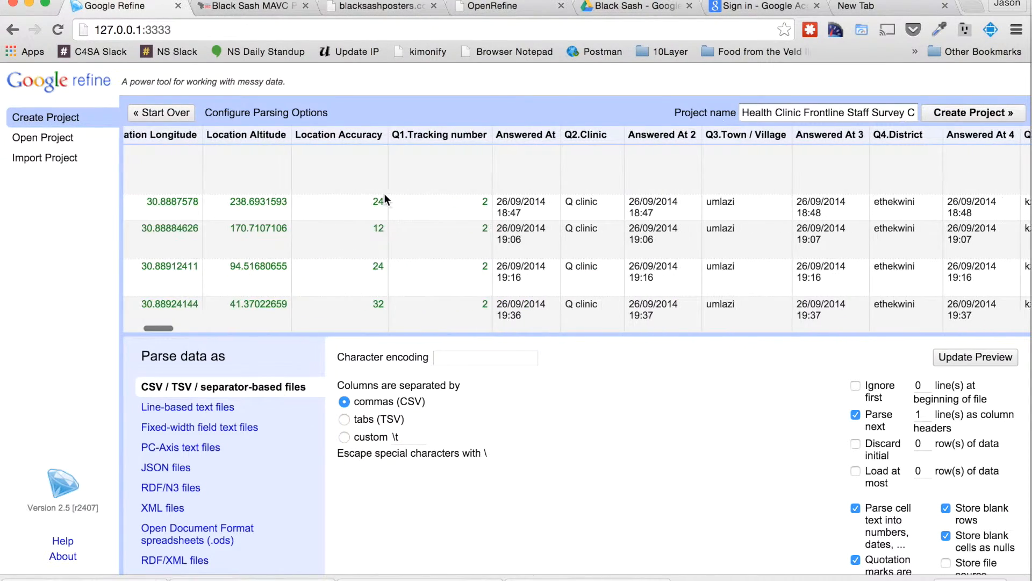
{"action": "scroll", "coordinate": [385, 199], "scroll_direction": "right", "scroll_amount": 17}
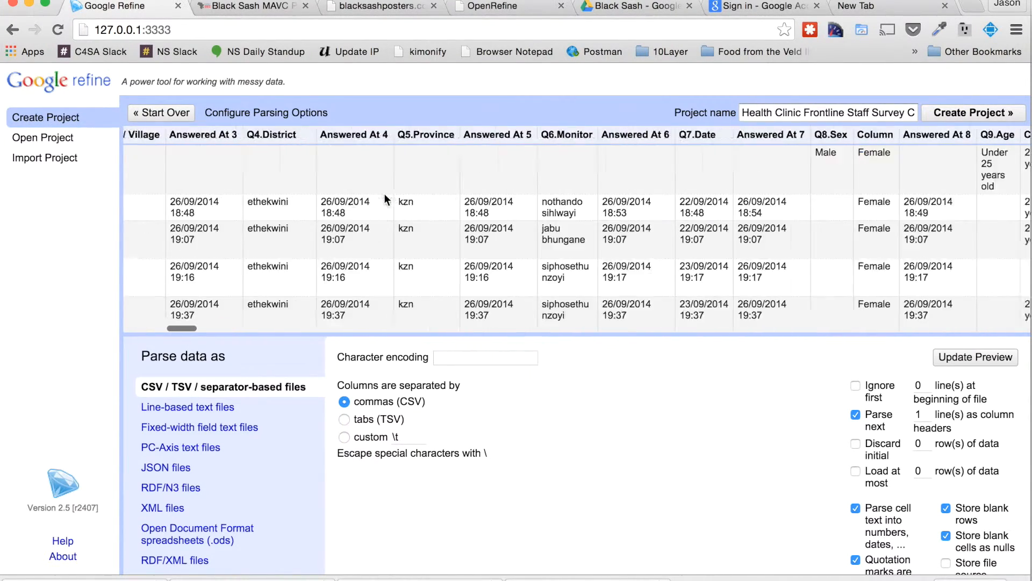
{"action": "scroll", "coordinate": [384, 193], "scroll_direction": "right", "scroll_amount": 12}
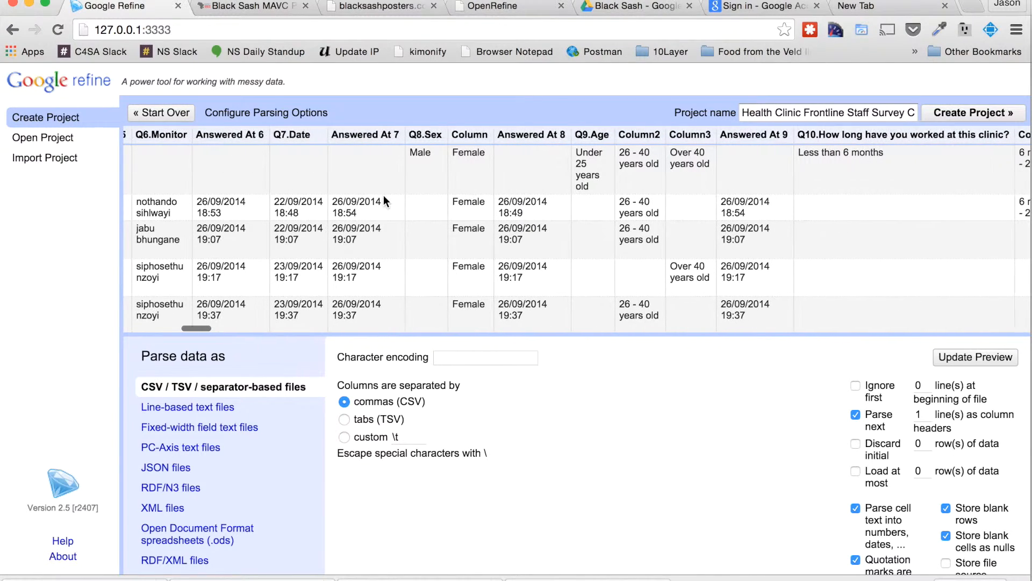
{"action": "left_click", "coordinate": [973, 114]}
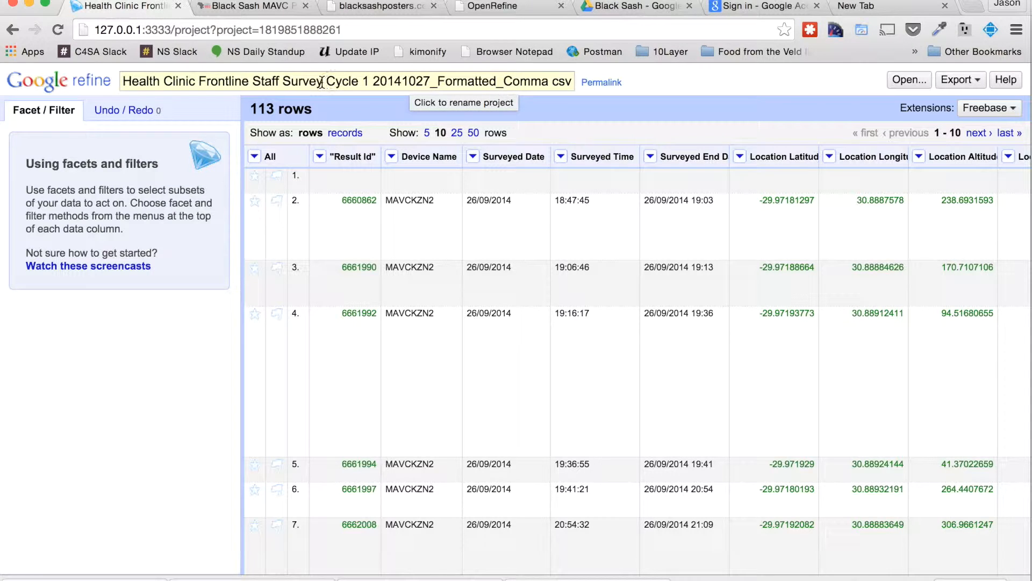
Rename the project to "Health Clinic Frontline Staff Survey Cycle 1"
{"action": "left_click", "coordinate": [374, 84]}
{"action": "left_click", "coordinate": [631, 190]}
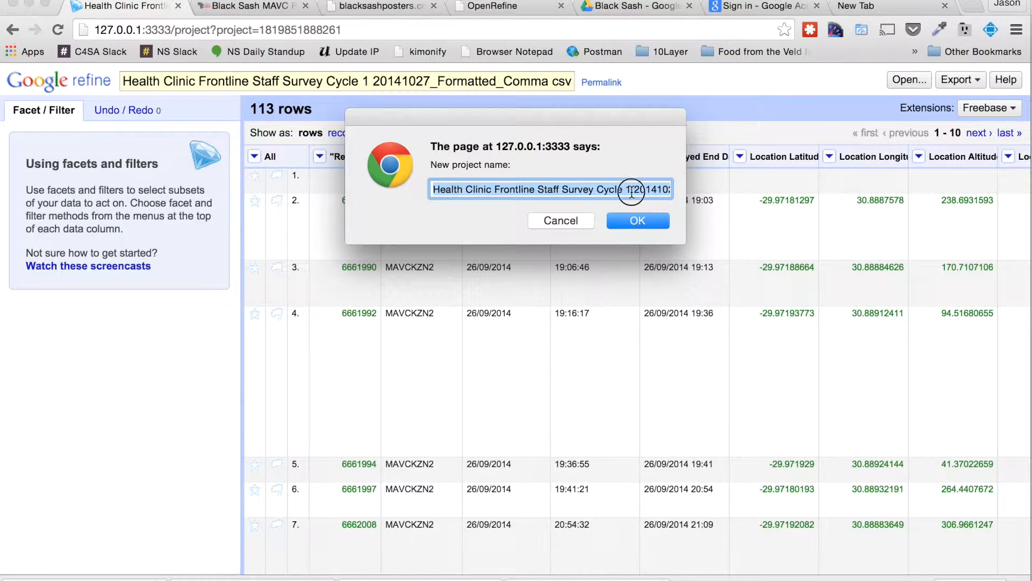
{"action": "key", "text": "shift+super+Right"}
{"action": "key", "text": "BackSpace"}
{"action": "key", "text": "Return"}
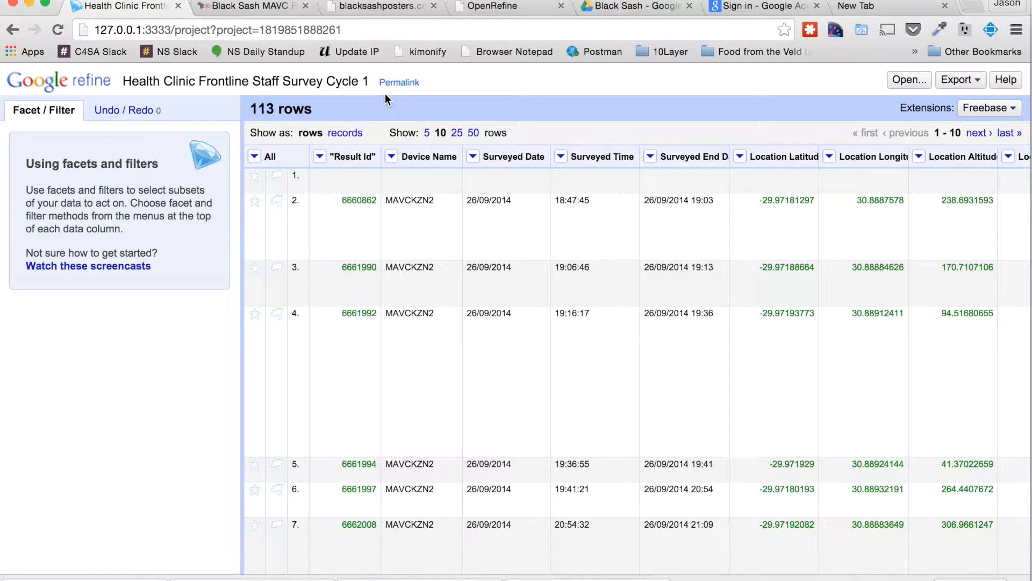
Examine the new project's row count, its first rows and the columns from Result Id to the Q4 district question
{"action": "left_click_drag", "start_coordinate": [251, 110], "coordinate": [314, 110]}
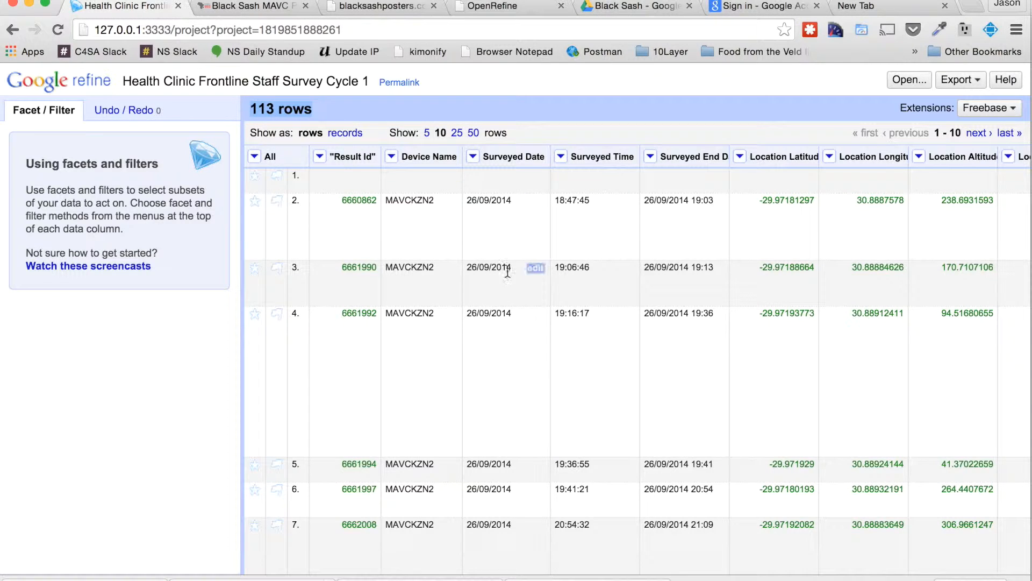
{"action": "scroll", "coordinate": [509, 271], "scroll_direction": "down", "scroll_amount": 3}
{"action": "scroll", "coordinate": [510, 271], "scroll_direction": "up", "scroll_amount": 3}
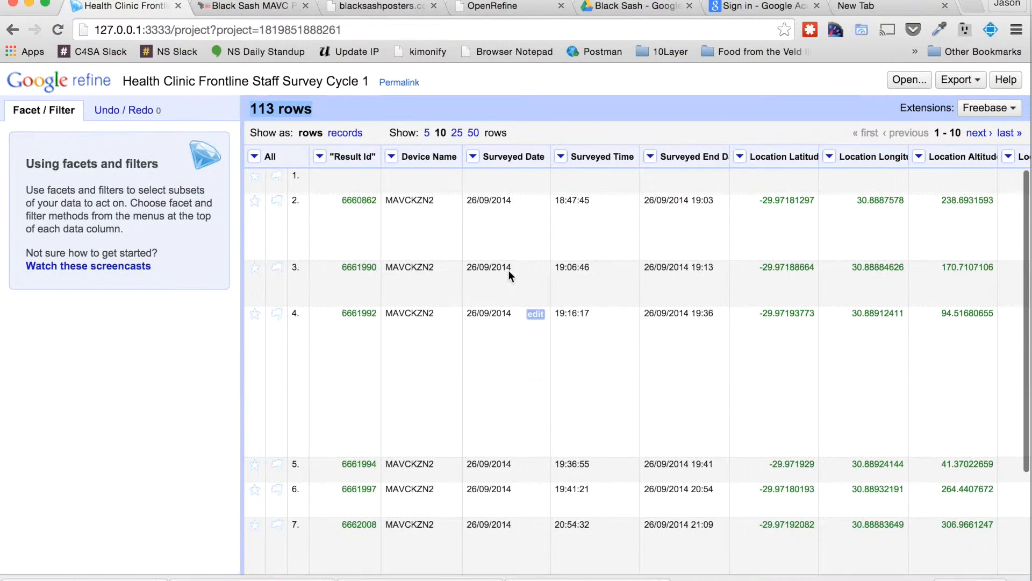
{"action": "left_click", "coordinate": [294, 111]}
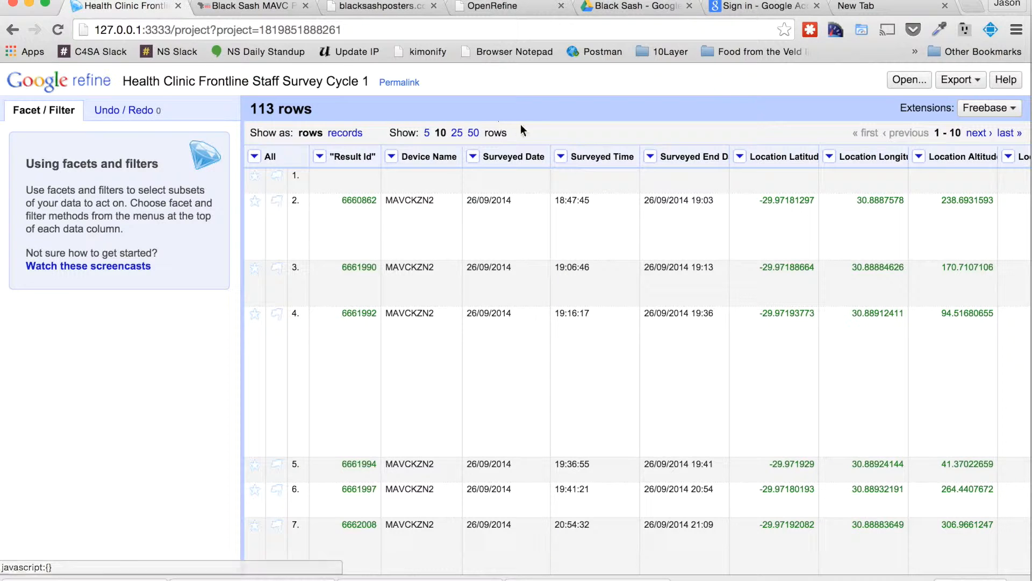
{"action": "scroll", "coordinate": [597, 357], "scroll_direction": "down", "scroll_amount": 3}
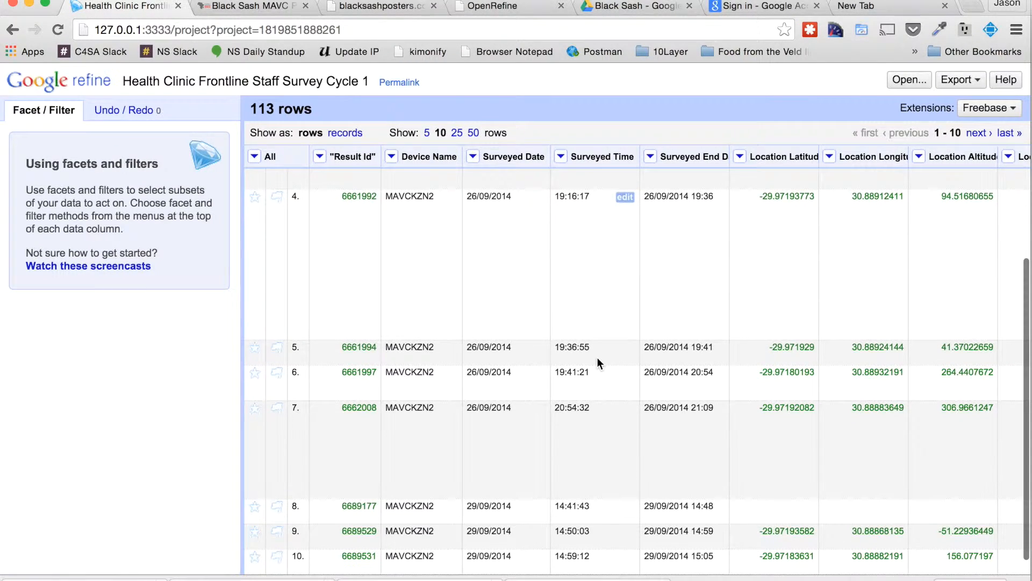
{"action": "scroll", "coordinate": [597, 357], "scroll_direction": "up", "scroll_amount": 3}
{"action": "scroll", "coordinate": [597, 357], "scroll_direction": "right", "scroll_amount": 5}
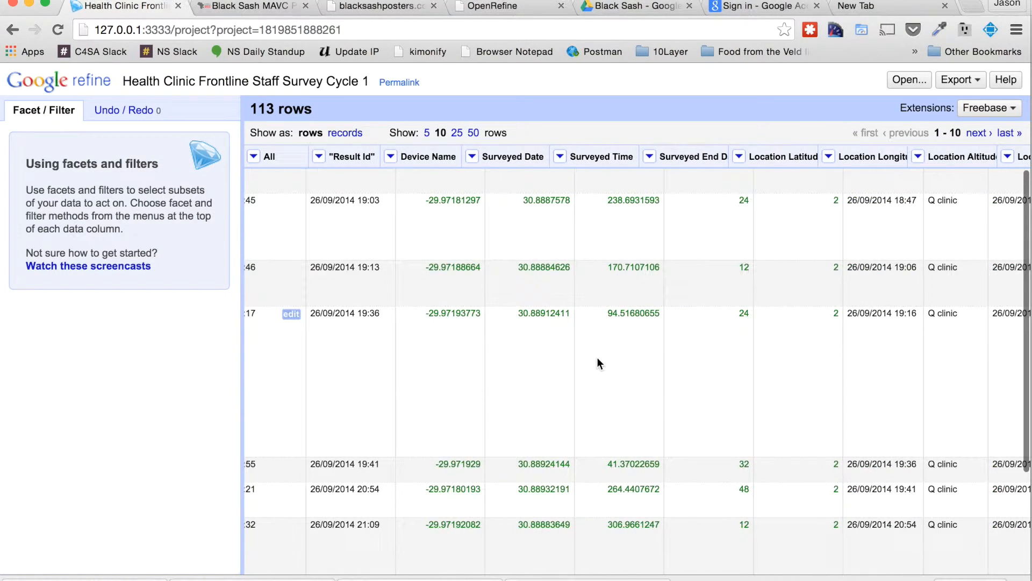
{"action": "scroll", "coordinate": [596, 357], "scroll_direction": "right", "scroll_amount": 7}
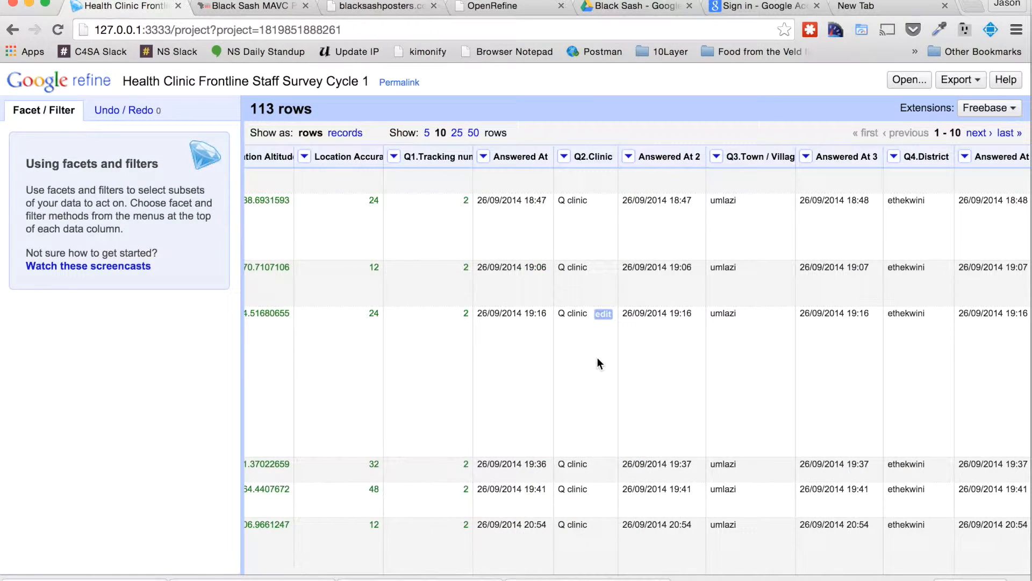
{"action": "scroll", "coordinate": [597, 357], "scroll_direction": "right", "scroll_amount": 4}
{"action": "scroll", "coordinate": [618, 367], "scroll_direction": "left", "scroll_amount": 10}
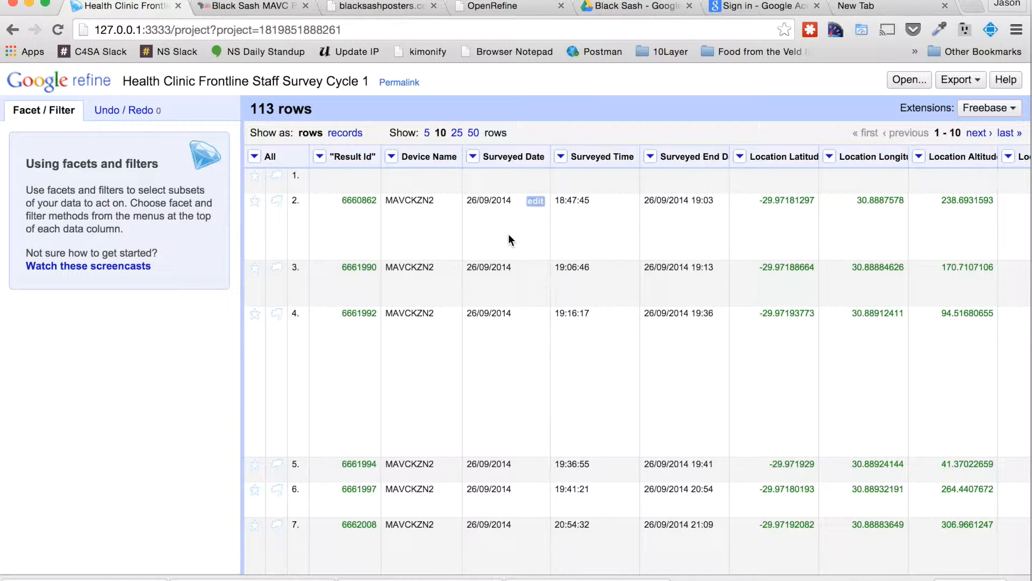
{"action": "scroll", "coordinate": [508, 234], "scroll_direction": "right", "scroll_amount": 1}
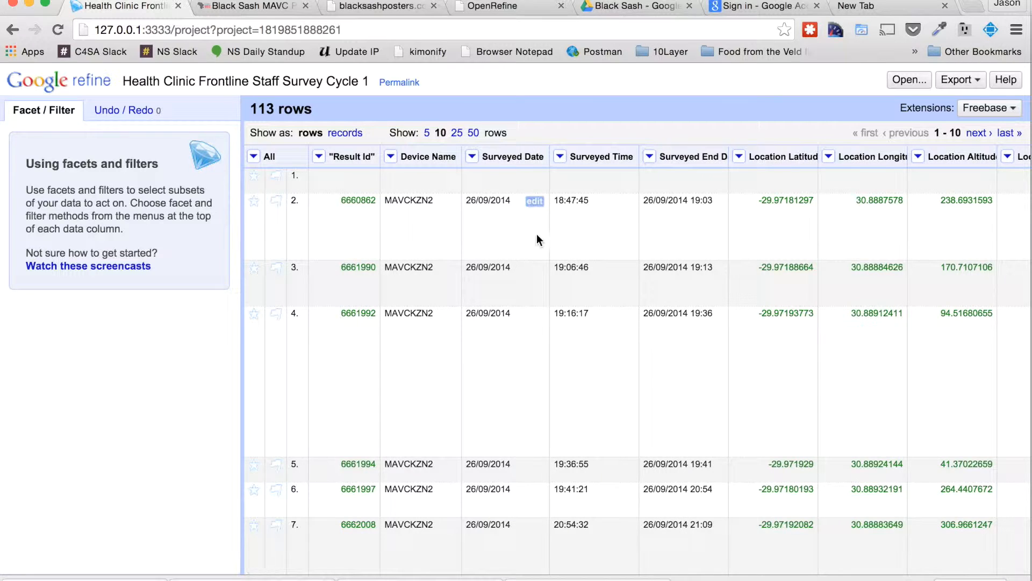
{"action": "scroll", "coordinate": [536, 233], "scroll_direction": "right", "scroll_amount": 5}
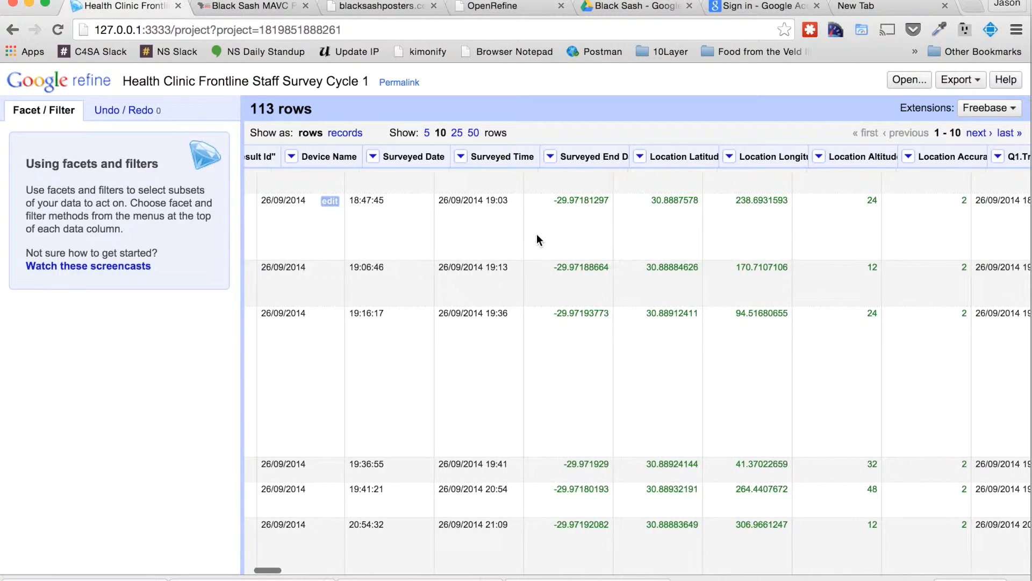
Examine the columns from Surveyed Date to the Q9 age question, including the Answered At column that follows each question
{"action": "scroll", "coordinate": [591, 229], "scroll_direction": "right", "scroll_amount": 9}
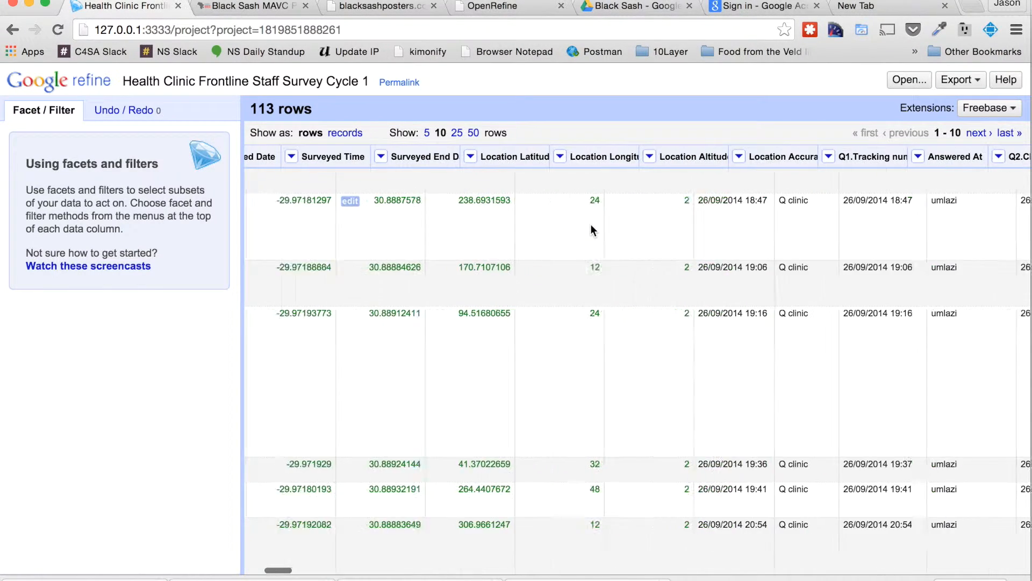
{"action": "scroll", "coordinate": [591, 229], "scroll_direction": "right", "scroll_amount": 4}
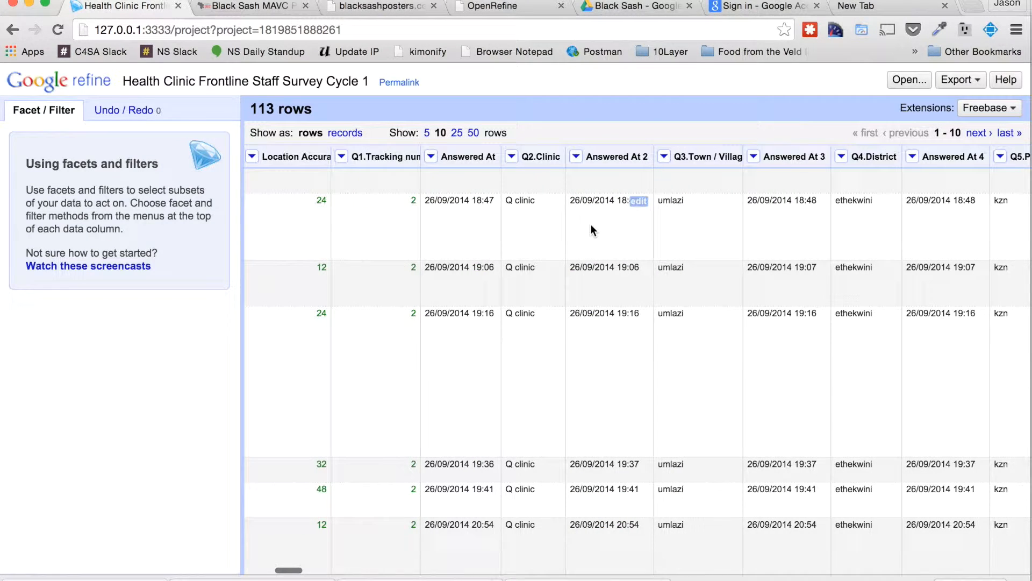
{"action": "scroll", "coordinate": [591, 229], "scroll_direction": "right", "scroll_amount": 3}
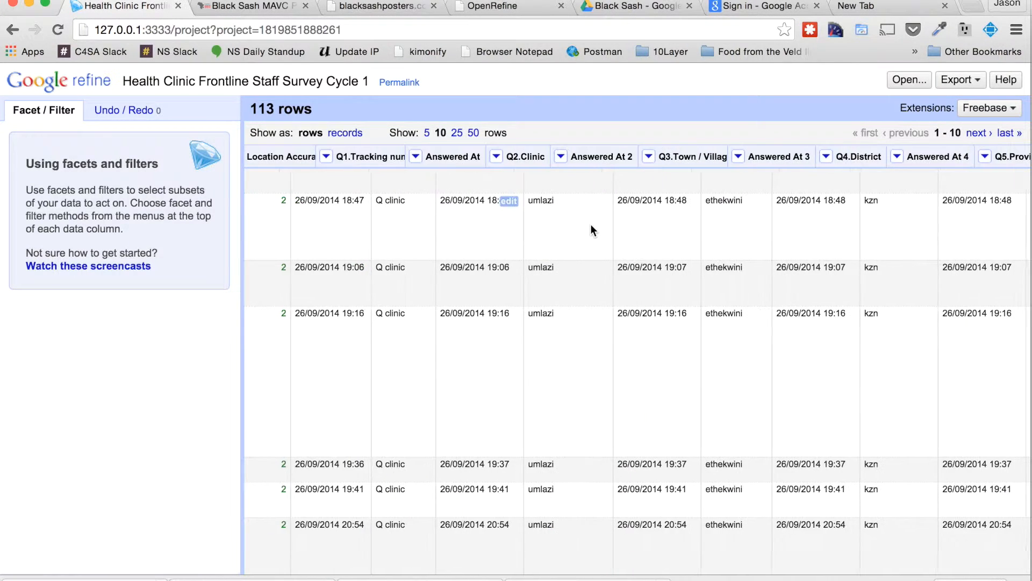
{"action": "scroll", "coordinate": [591, 223], "scroll_direction": "right", "scroll_amount": 7}
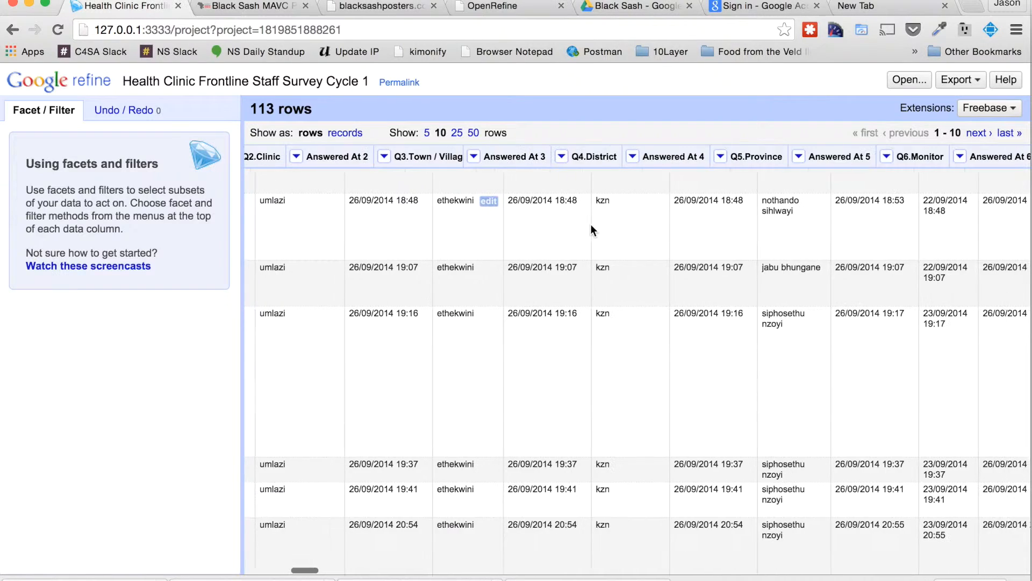
{"action": "scroll", "coordinate": [691, 180], "scroll_direction": "right", "scroll_amount": 3}
{"action": "scroll", "coordinate": [698, 177], "scroll_direction": "right", "scroll_amount": 3}
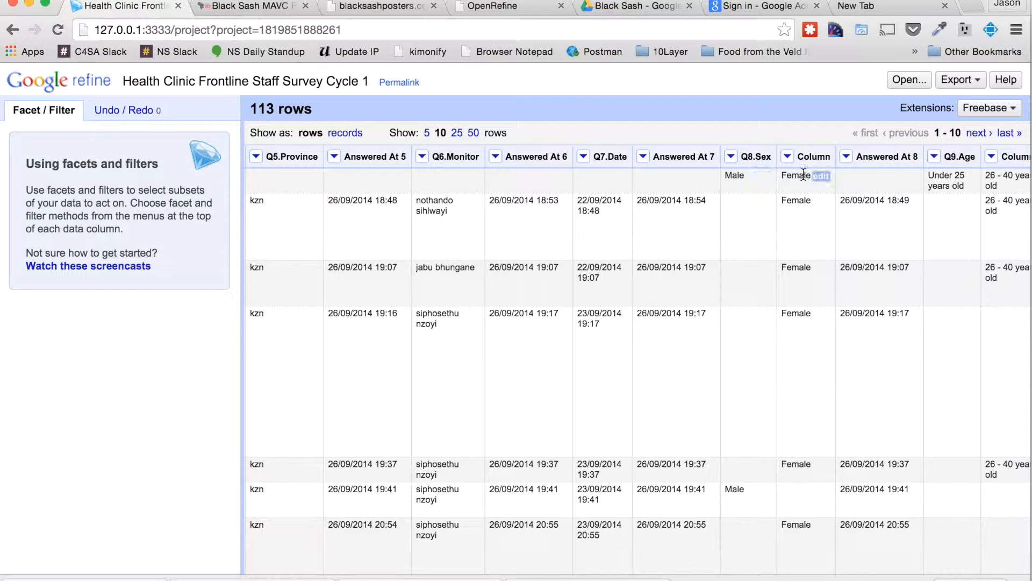
{"action": "scroll", "coordinate": [878, 188], "scroll_direction": "right", "scroll_amount": 1}
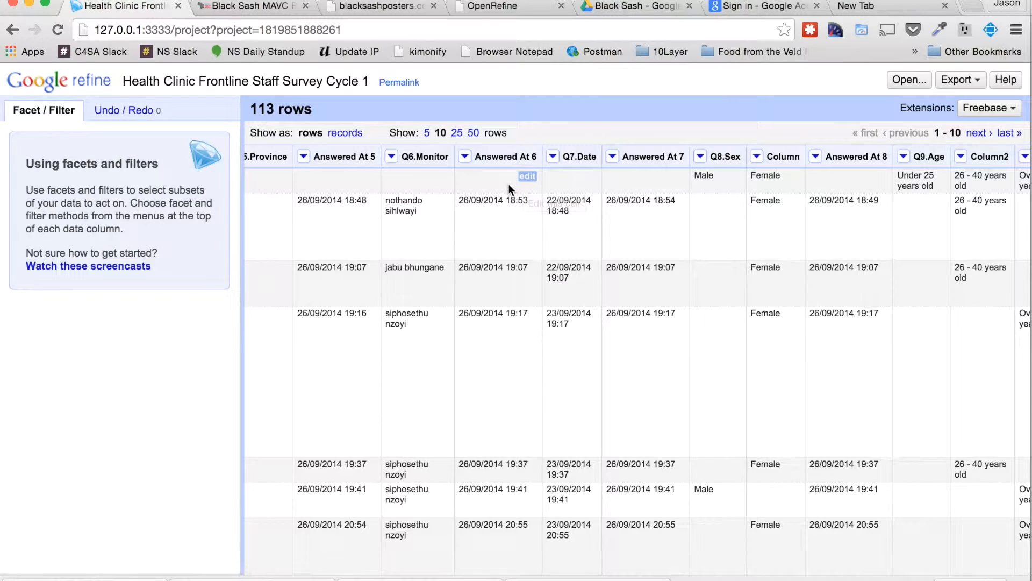
{"action": "scroll", "coordinate": [508, 182], "scroll_direction": "right", "scroll_amount": 3}
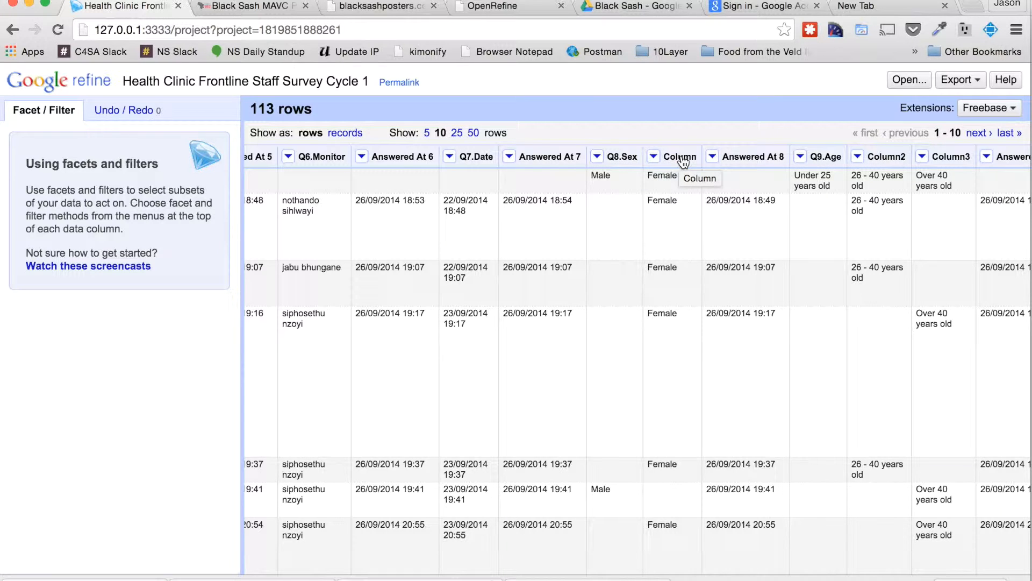
Examine how the Q8.Sex and Q9.Age answers are spread over Column, Column2 and Column3 in the first rows
{"action": "mouse_move", "coordinate": [629, 203]}
{"action": "scroll", "coordinate": [677, 290], "scroll_direction": "down", "scroll_amount": 3}
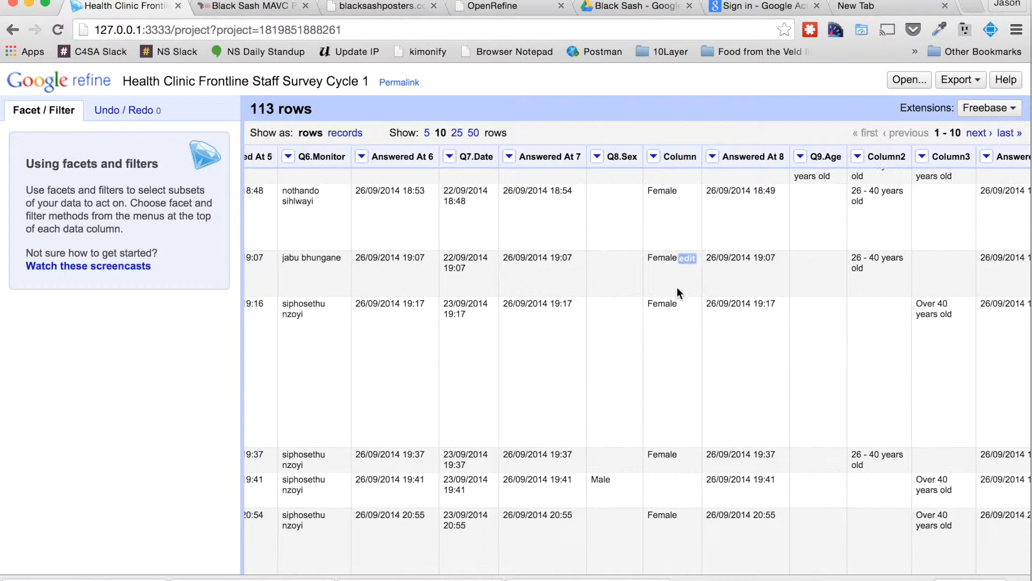
{"action": "scroll", "coordinate": [677, 287], "scroll_direction": "down", "scroll_amount": 2}
{"action": "scroll", "coordinate": [617, 387], "scroll_direction": "up", "scroll_amount": 4}
{"action": "scroll", "coordinate": [618, 387], "scroll_direction": "down", "scroll_amount": 3}
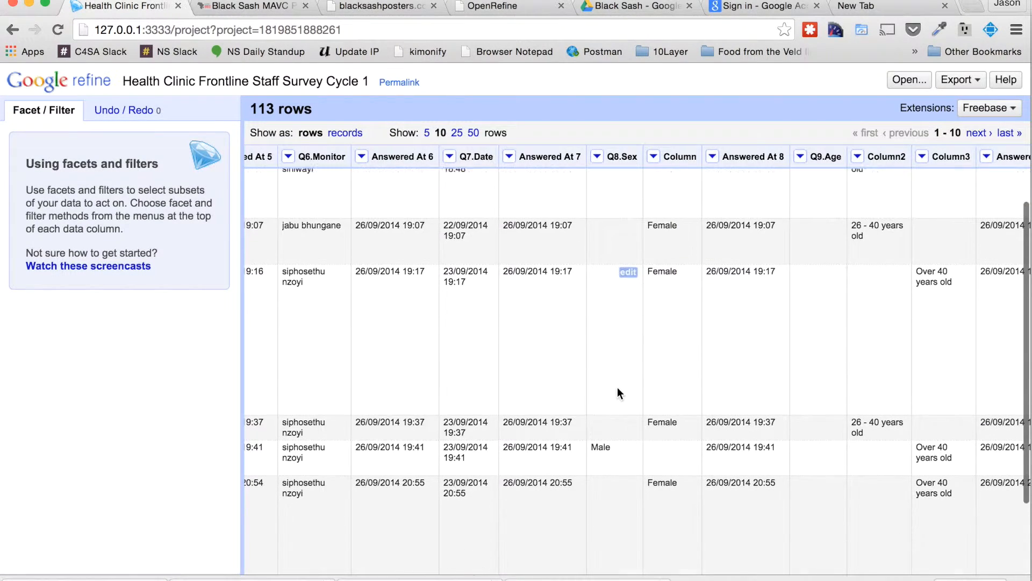
{"action": "scroll", "coordinate": [617, 387], "scroll_direction": "up", "scroll_amount": 3}
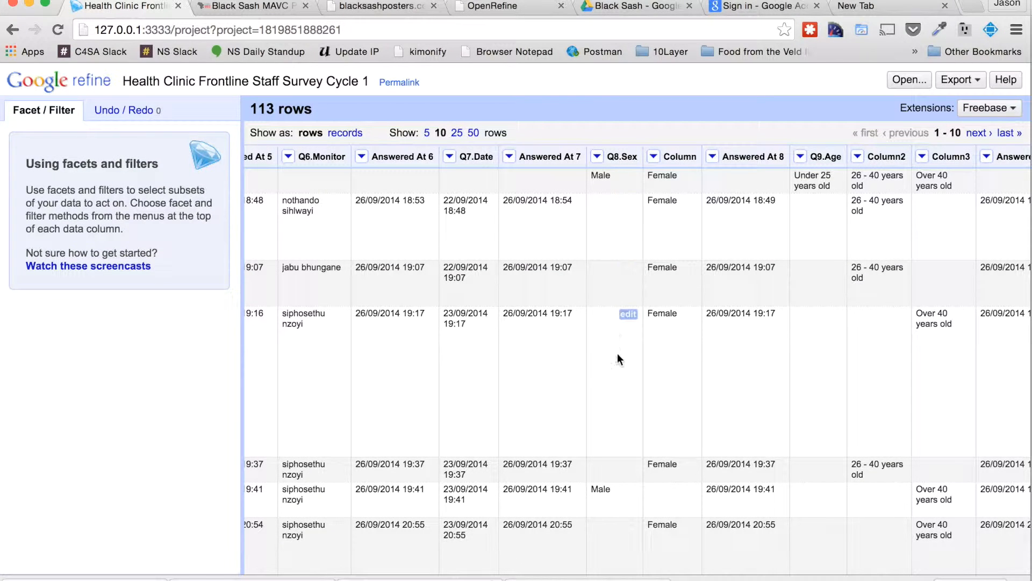
{"action": "scroll", "coordinate": [711, 366], "scroll_direction": "right", "scroll_amount": 4}
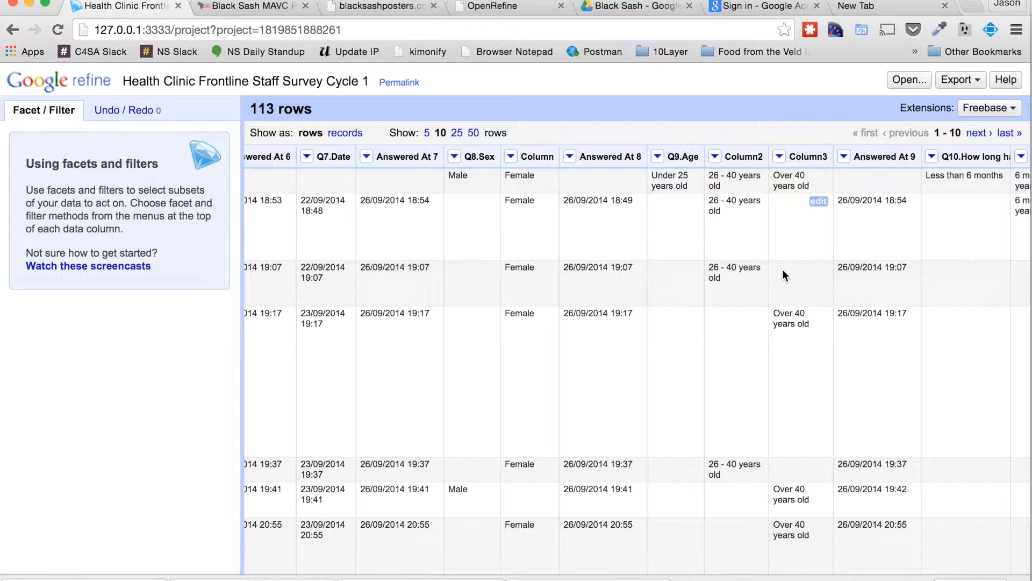
{"action": "scroll", "coordinate": [783, 272], "scroll_direction": "down", "scroll_amount": 5}
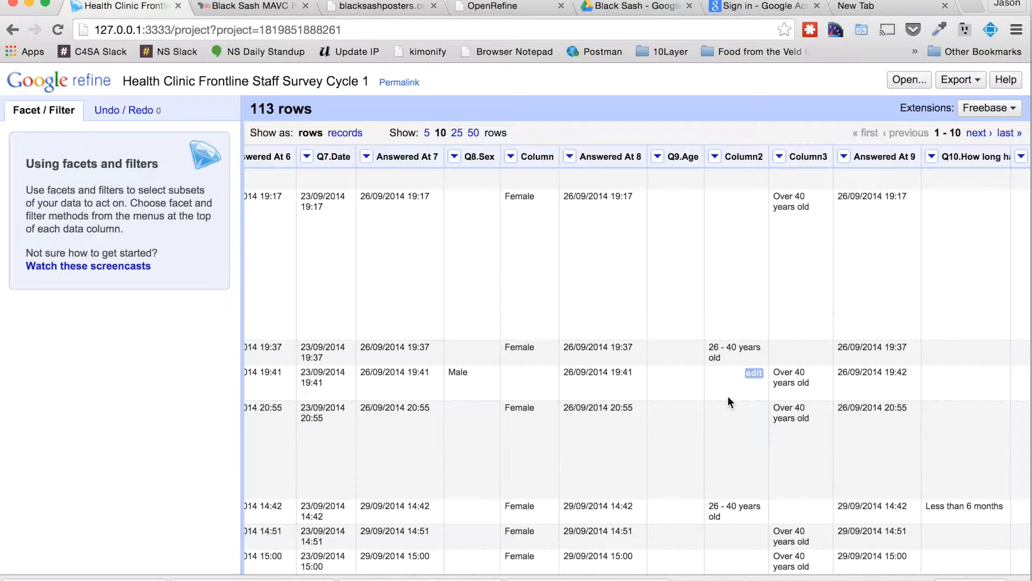
{"action": "scroll", "coordinate": [729, 382], "scroll_direction": "up", "scroll_amount": 5}
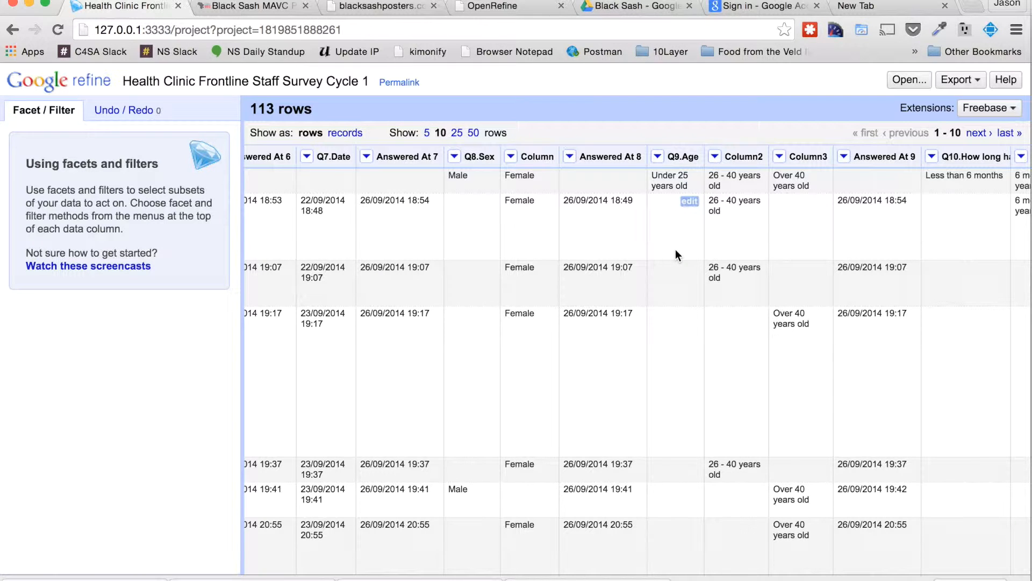
Open Re-order / Remove Columns for the whole table and mark Answered At, Answered At 2, Answered At 3 and Answered At 4 for removal
{"action": "scroll", "coordinate": [675, 250], "scroll_direction": "left", "scroll_amount": 7}
{"action": "scroll", "coordinate": [675, 249], "scroll_direction": "left", "scroll_amount": 10}
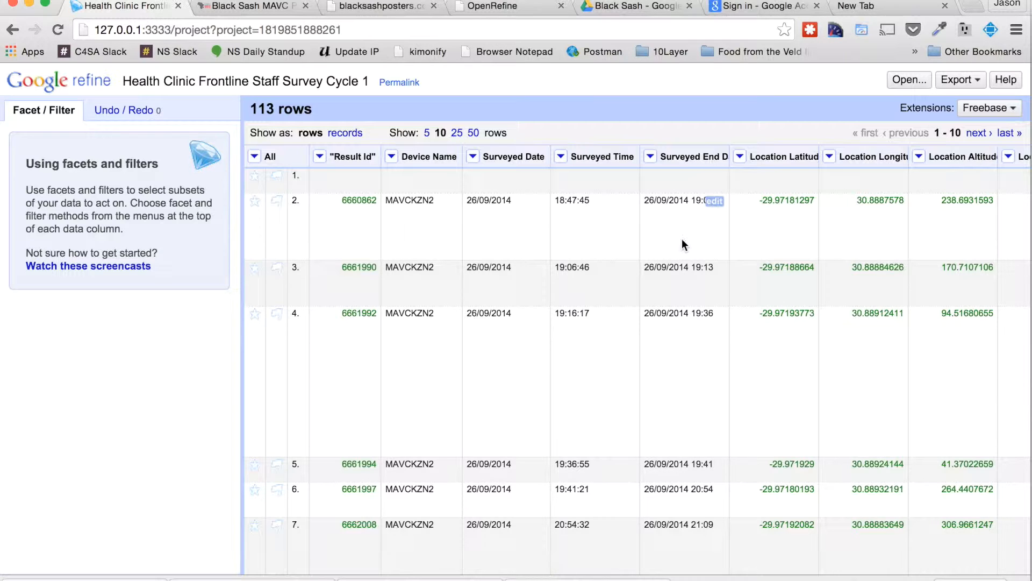
{"action": "left_click", "coordinate": [255, 157]}
{"action": "mouse_move", "coordinate": [301, 217]}
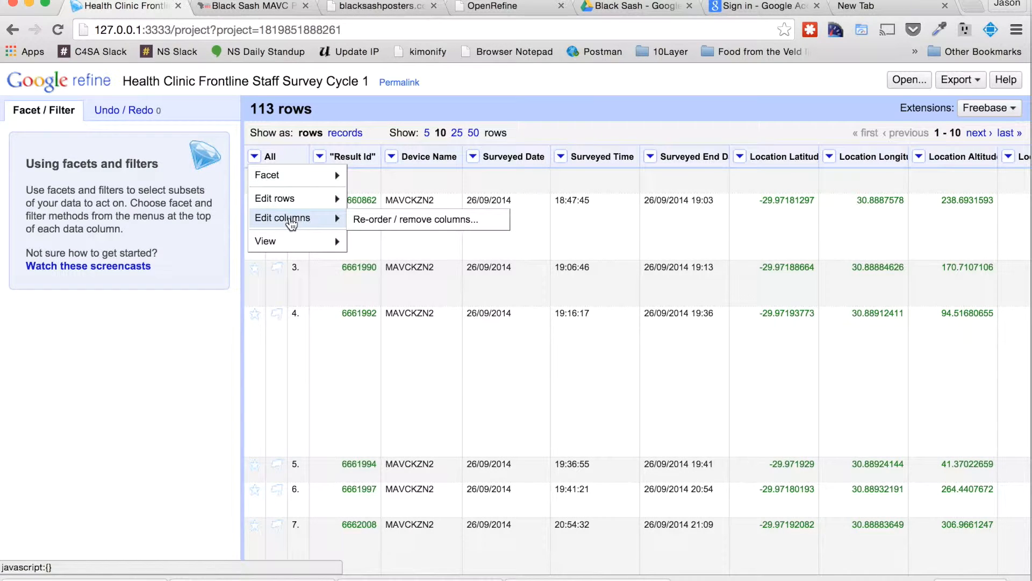
{"action": "left_click", "coordinate": [433, 219]}
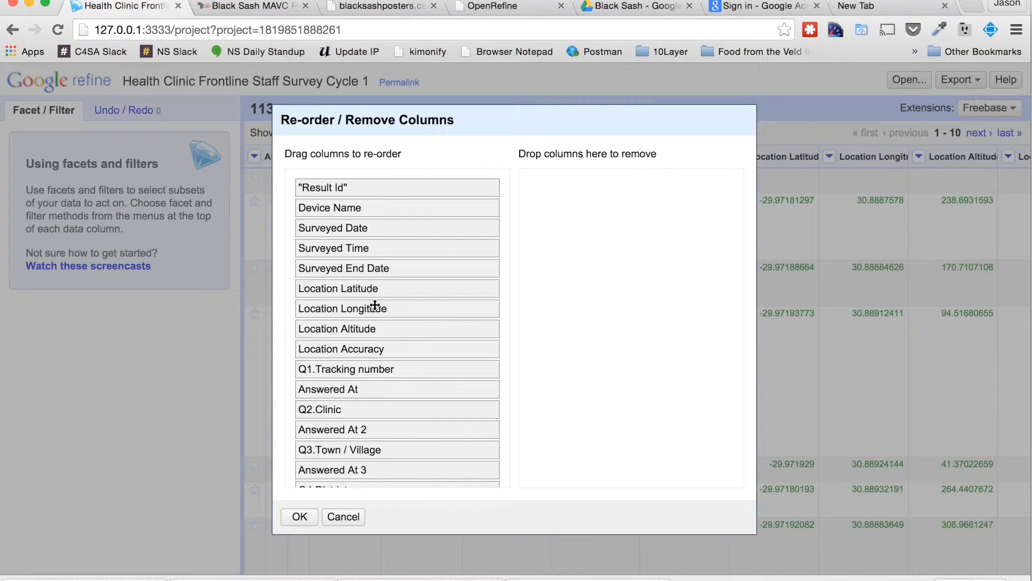
{"action": "left_click_drag", "start_coordinate": [355, 389], "coordinate": [536, 314]}
{"action": "left_click_drag", "start_coordinate": [339, 409], "coordinate": [557, 366]}
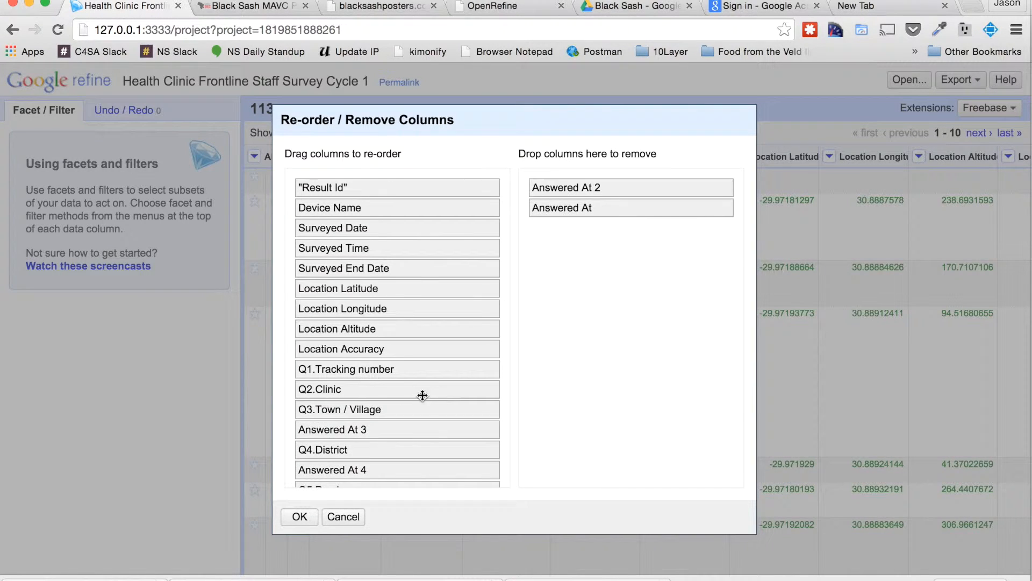
{"action": "scroll", "coordinate": [369, 427], "scroll_direction": "down", "scroll_amount": 1}
{"action": "left_click_drag", "start_coordinate": [365, 423], "coordinate": [567, 392]}
{"action": "left_click_drag", "start_coordinate": [422, 439], "coordinate": [573, 410]}
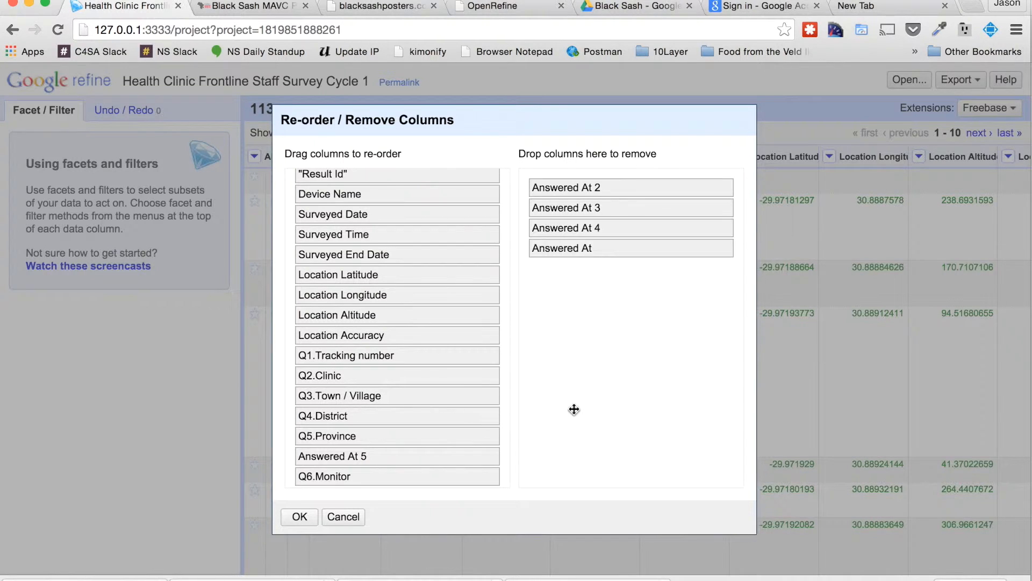
Mark the Answered At 5, Answered At 6, Answered At 7 and Answered At 8 columns for removal
{"action": "scroll", "coordinate": [418, 424], "scroll_direction": "down", "scroll_amount": 3}
{"action": "left_click_drag", "start_coordinate": [391, 410], "coordinate": [567, 392]}
{"action": "left_click_drag", "start_coordinate": [398, 429], "coordinate": [596, 398]}
{"action": "left_click_drag", "start_coordinate": [393, 450], "coordinate": [586, 415]}
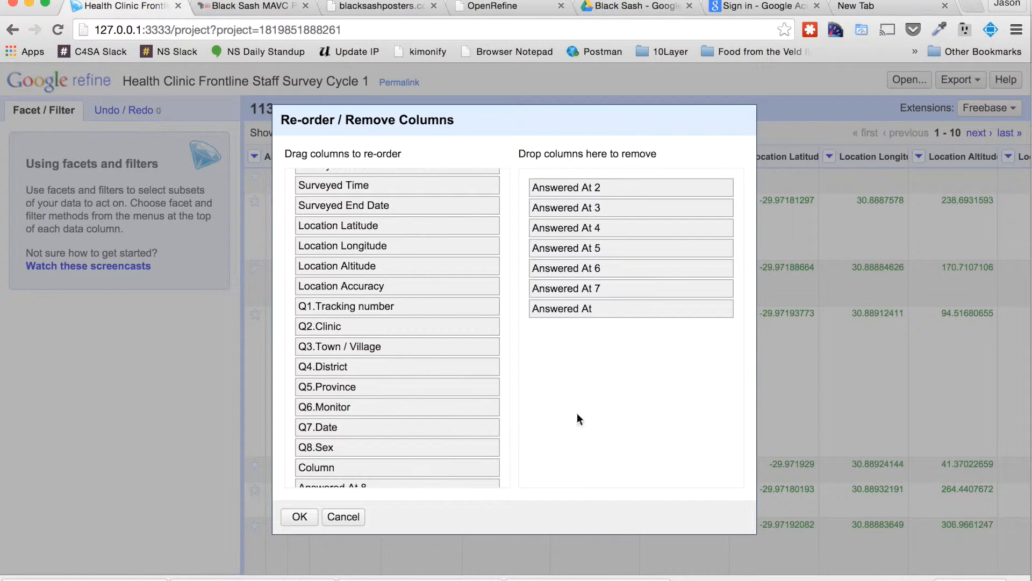
{"action": "scroll", "coordinate": [380, 419], "scroll_direction": "down", "scroll_amount": 3}
{"action": "left_click_drag", "start_coordinate": [380, 420], "coordinate": [580, 417]}
{"action": "scroll", "coordinate": [398, 434], "scroll_direction": "down", "scroll_amount": 1}
{"action": "scroll", "coordinate": [397, 434], "scroll_direction": "down", "scroll_amount": 2}
{"action": "left_click_drag", "start_coordinate": [362, 388], "coordinate": [568, 389]}
{"action": "left_click_drag", "start_coordinate": [393, 391], "coordinate": [402, 391]}
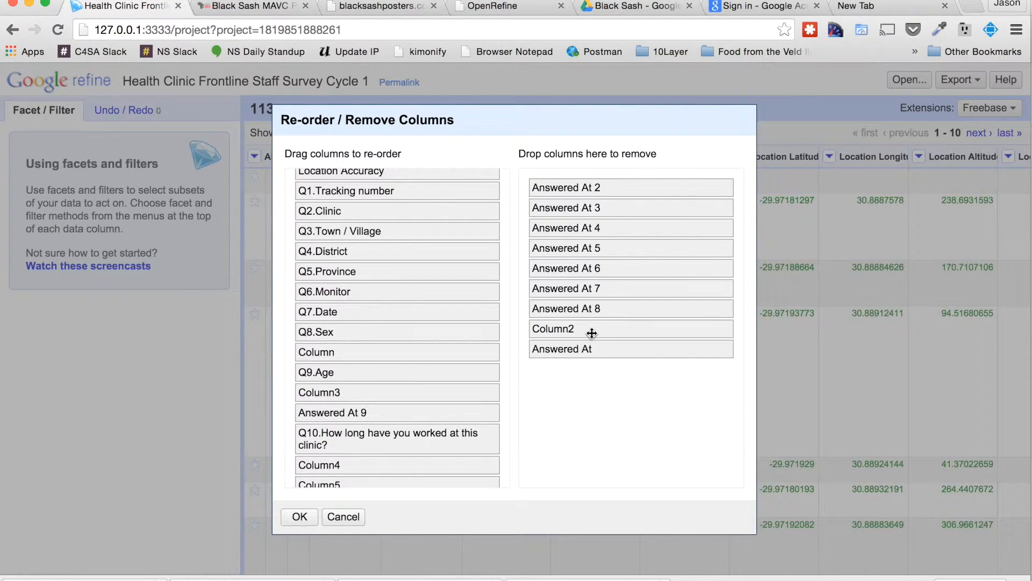
{"action": "left_click_drag", "start_coordinate": [592, 327], "coordinate": [375, 404]}
Mark the Answered At 9 and Answered At 10 columns for removal
{"action": "scroll", "coordinate": [351, 436], "scroll_direction": "down", "scroll_amount": 1}
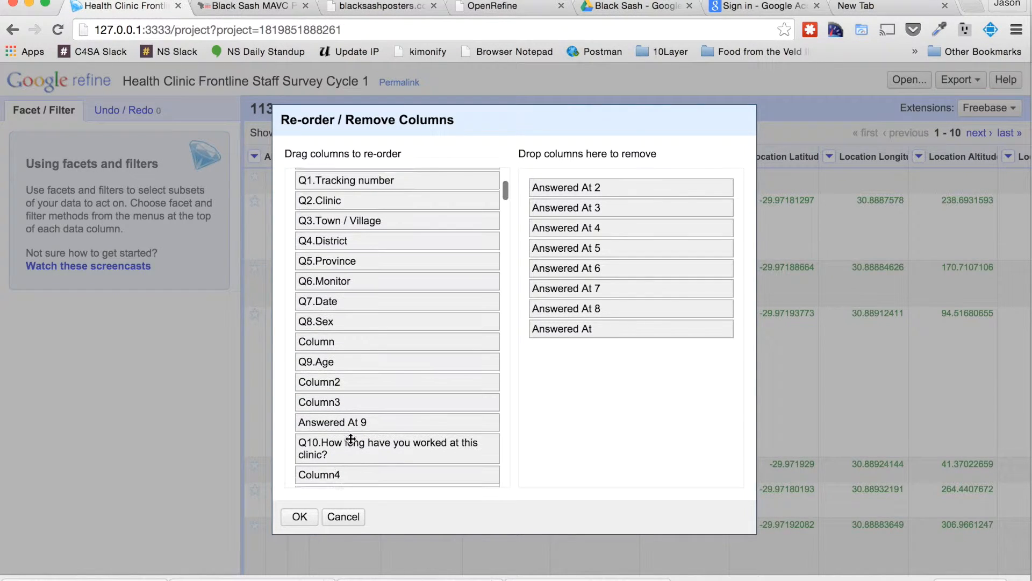
{"action": "left_click_drag", "start_coordinate": [358, 405], "coordinate": [585, 366]}
{"action": "scroll", "coordinate": [346, 359], "scroll_direction": "down", "scroll_amount": 1}
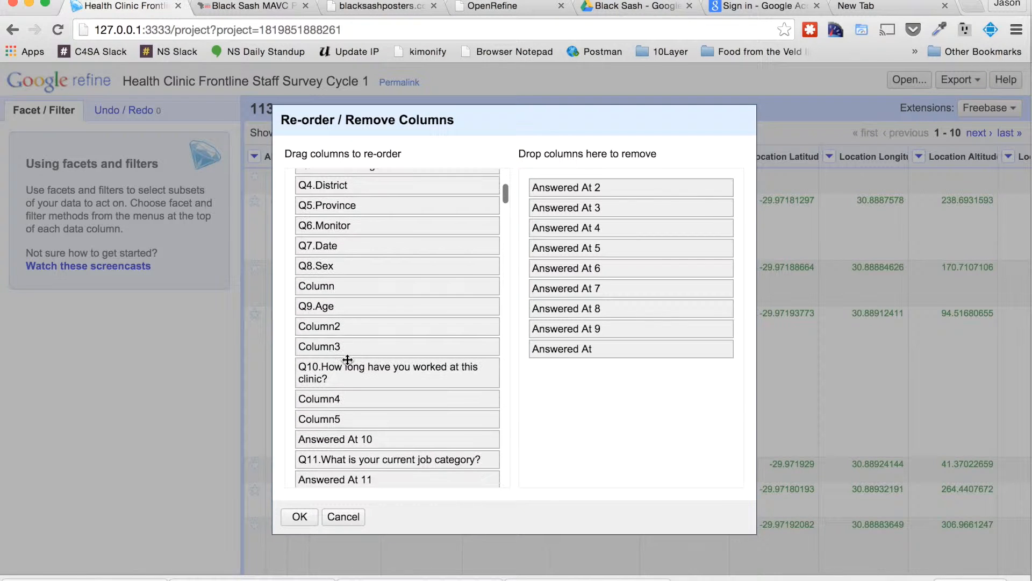
{"action": "scroll", "coordinate": [387, 377], "scroll_direction": "down", "scroll_amount": 1}
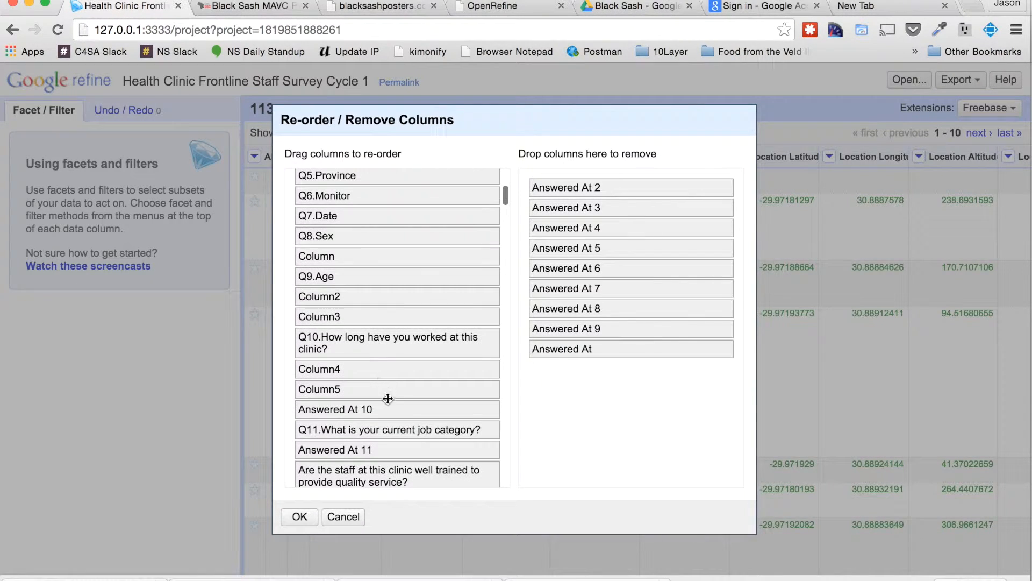
{"action": "left_click_drag", "start_coordinate": [369, 408], "coordinate": [599, 398]}
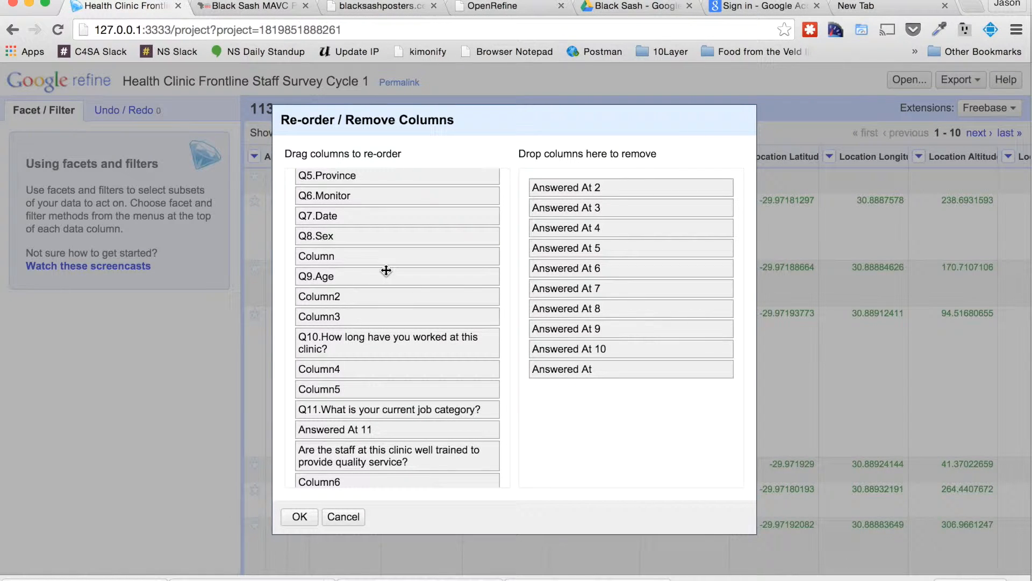
Mark Location Latitude, Longitude, Altitude and Accuracy, plus Surveyed Time and Surveyed End Date, for removal
{"action": "scroll", "coordinate": [386, 271], "scroll_direction": "up", "scroll_amount": 10}
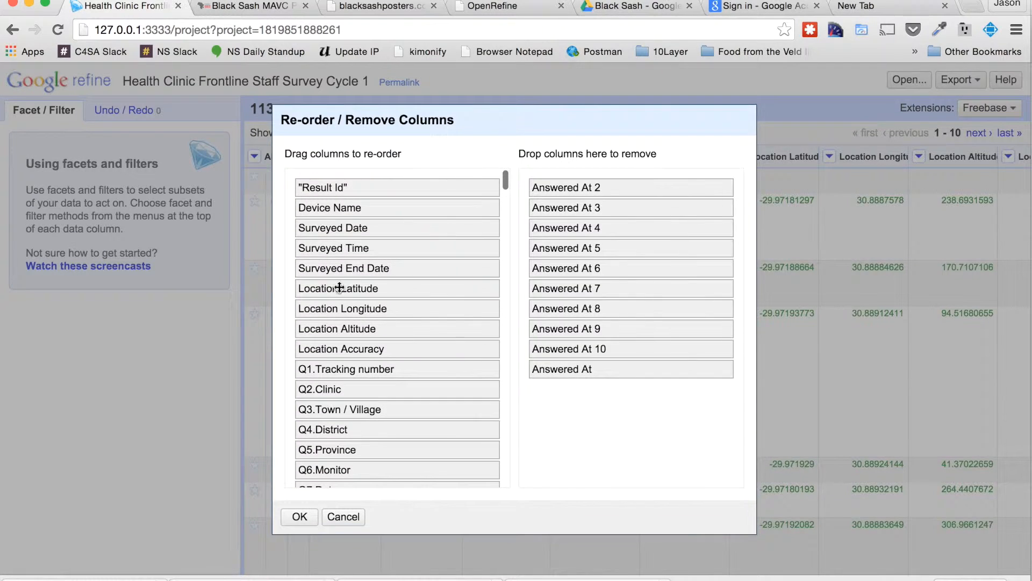
{"action": "left_click_drag", "start_coordinate": [337, 290], "coordinate": [537, 268]}
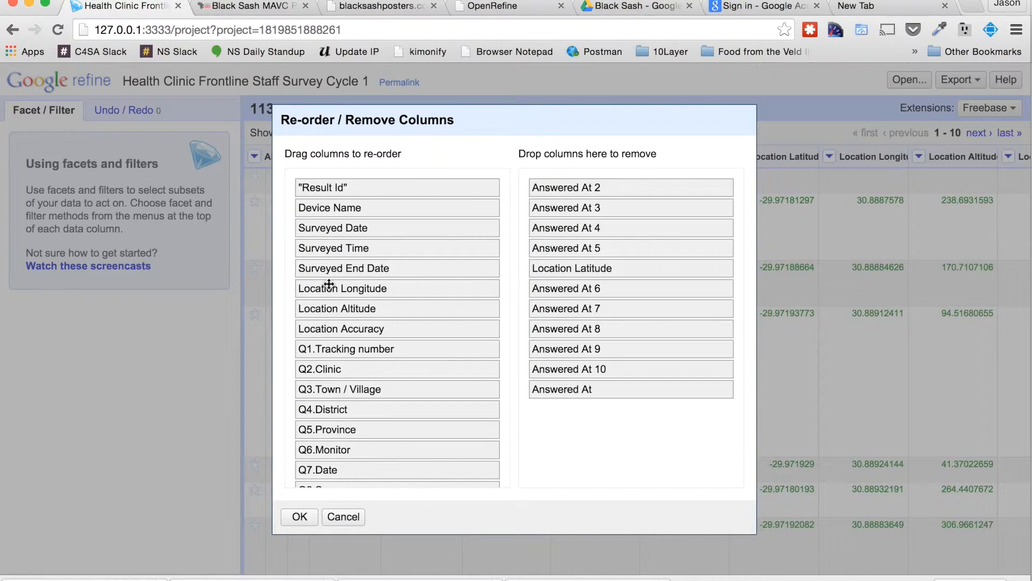
{"action": "left_click_drag", "start_coordinate": [324, 292], "coordinate": [549, 277]}
{"action": "left_click_drag", "start_coordinate": [363, 284], "coordinate": [592, 288]}
{"action": "left_click_drag", "start_coordinate": [386, 290], "coordinate": [579, 290]}
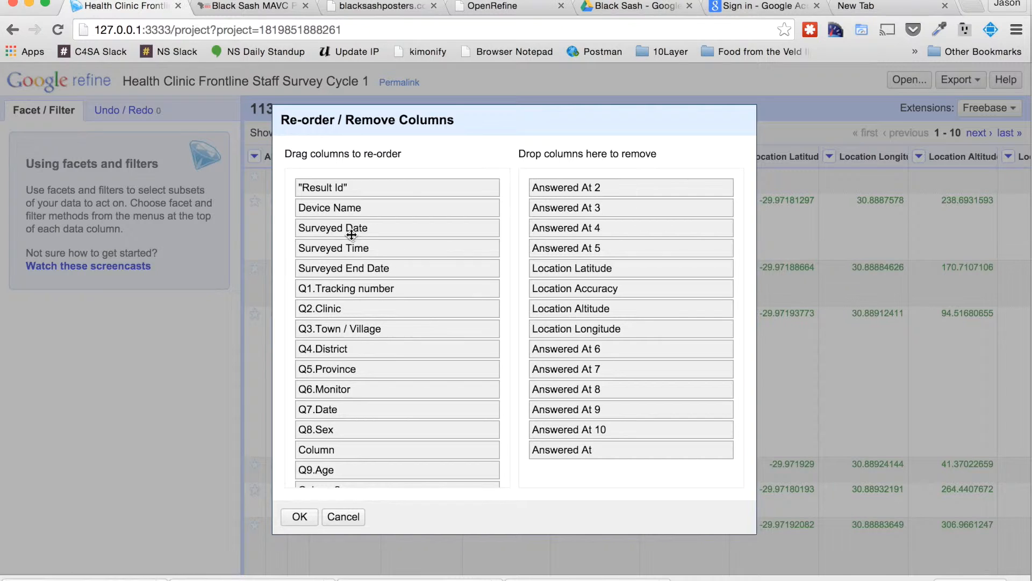
{"action": "left_click_drag", "start_coordinate": [350, 245], "coordinate": [535, 247]}
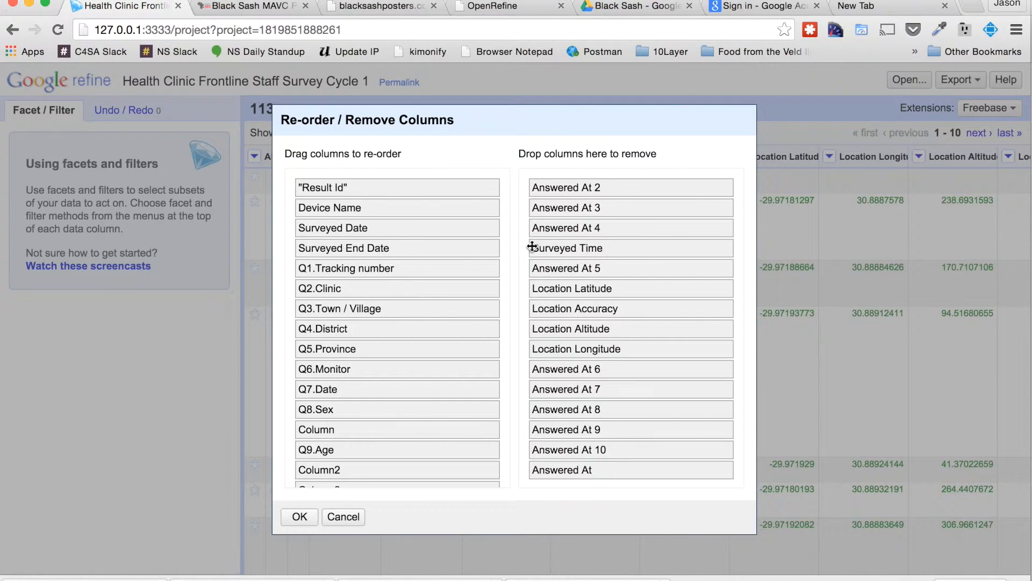
{"action": "left_click_drag", "start_coordinate": [414, 250], "coordinate": [599, 248]}
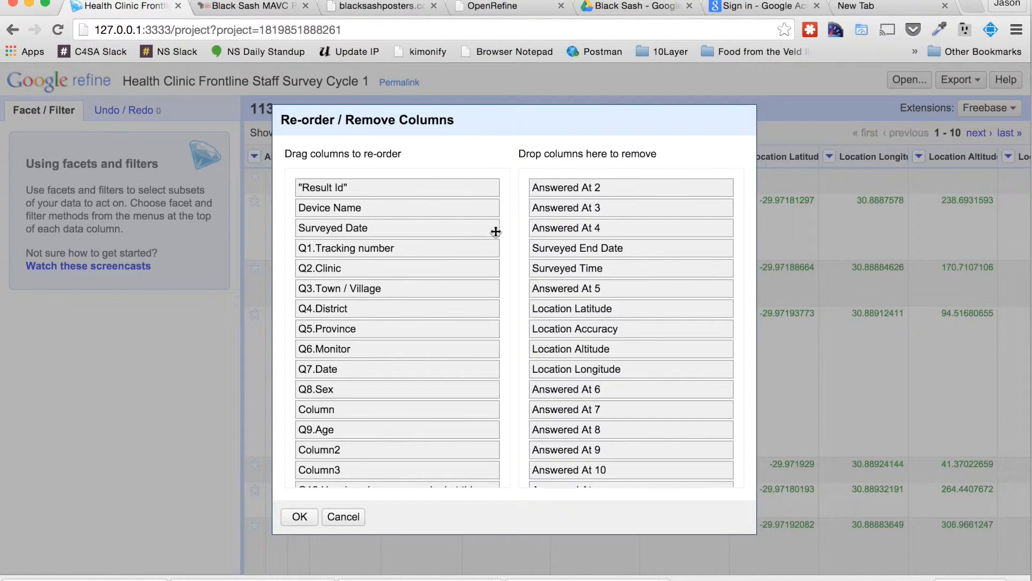
{"action": "scroll", "coordinate": [426, 237], "scroll_direction": "down", "scroll_amount": 2}
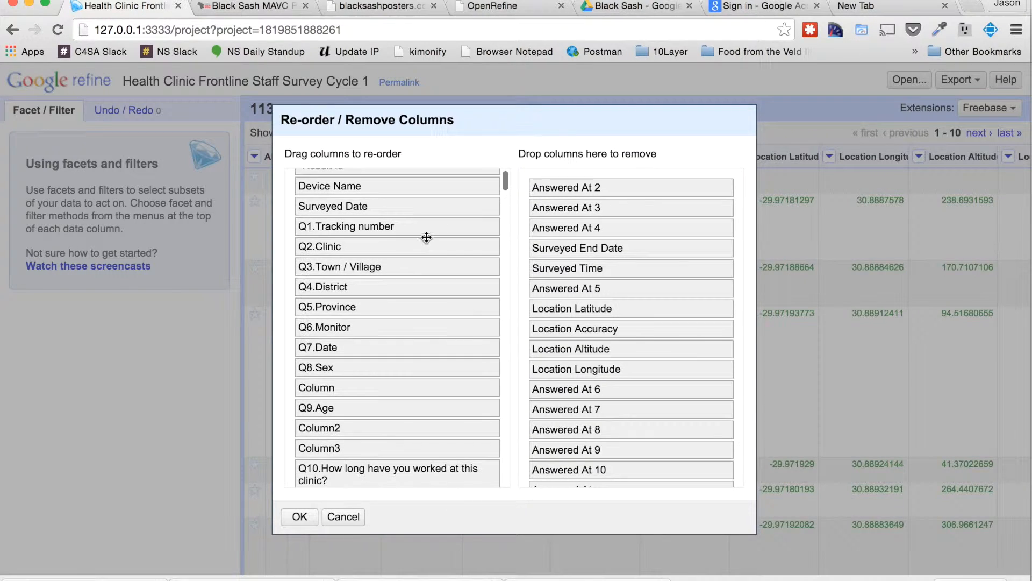
Apply the column removals and check the remaining columns up to the Q10 question and Column4
{"action": "left_click", "coordinate": [299, 517]}
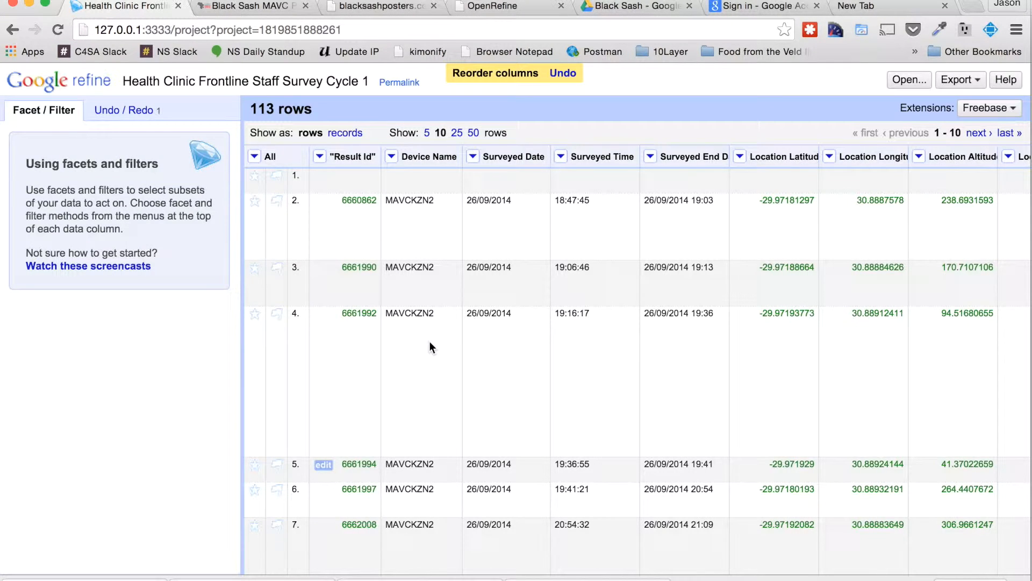
{"action": "scroll", "coordinate": [525, 236], "scroll_direction": "right", "scroll_amount": 6}
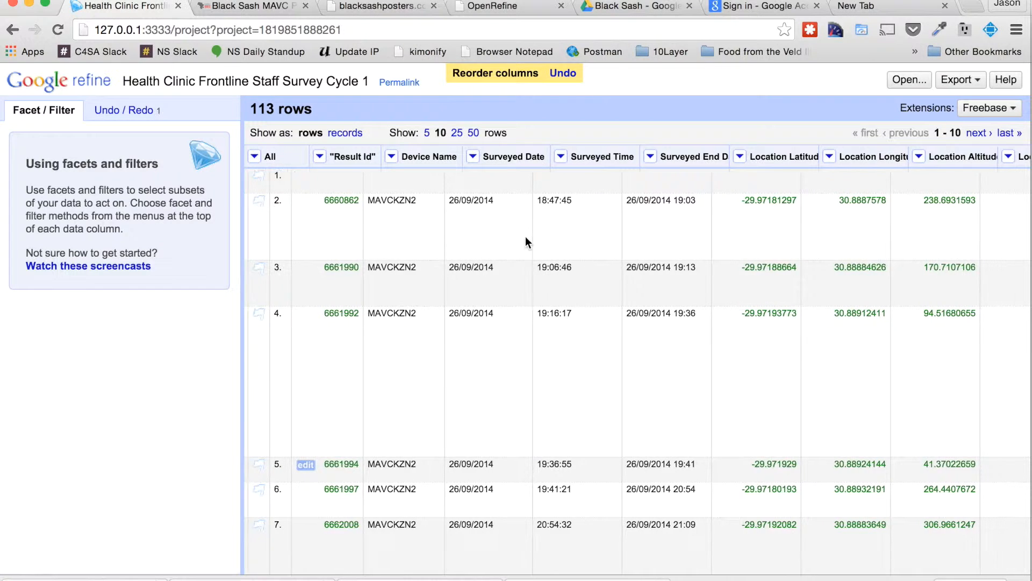
{"action": "scroll", "coordinate": [519, 245], "scroll_direction": "right", "scroll_amount": 10}
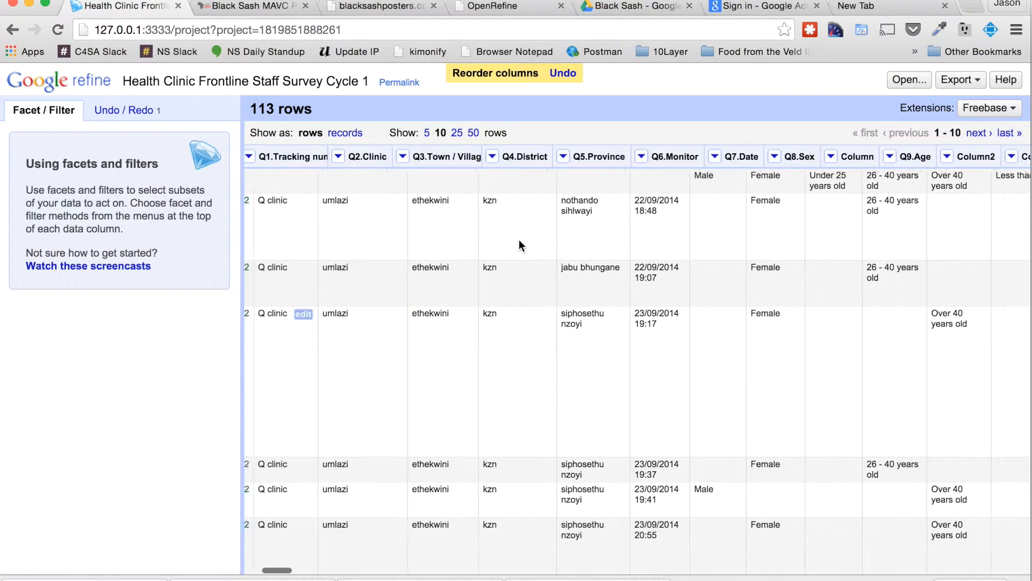
{"action": "scroll", "coordinate": [520, 245], "scroll_direction": "right", "scroll_amount": 8}
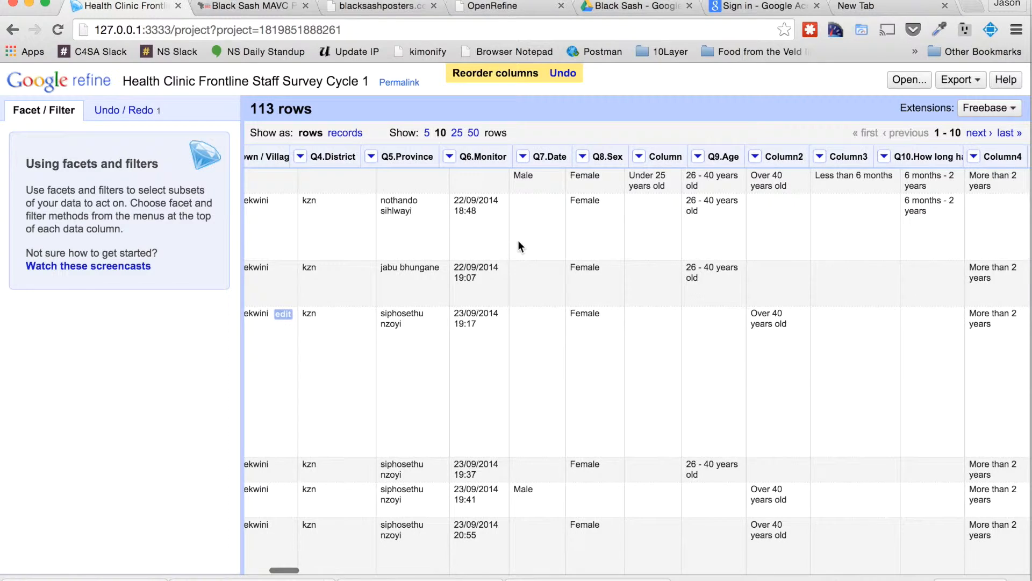
{"action": "scroll", "coordinate": [519, 240], "scroll_direction": "left", "scroll_amount": 20}
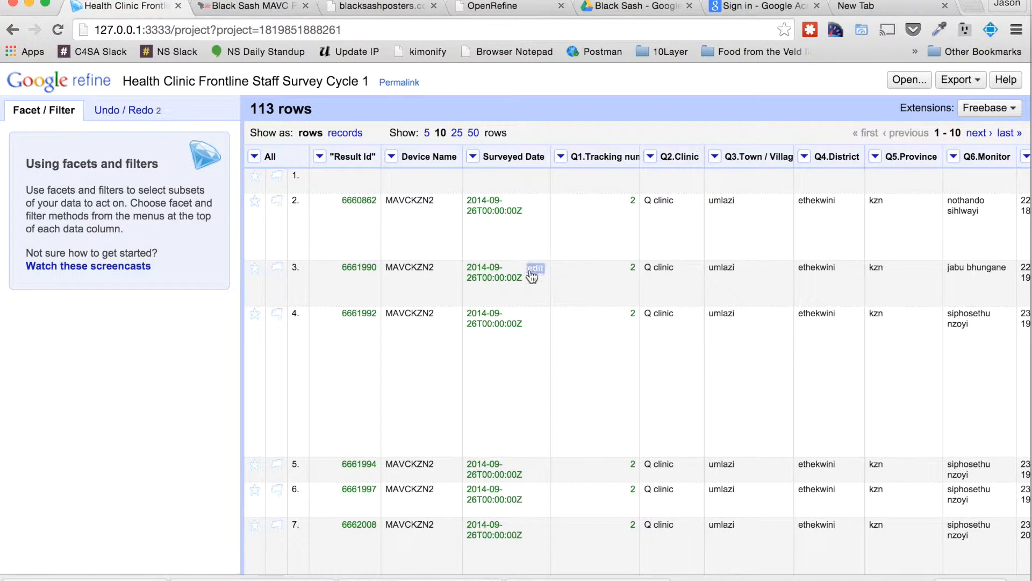
Create a text facet on the Q2.Clinic column and look through its list of clinic names
{"action": "scroll", "coordinate": [656, 220], "scroll_direction": "right", "scroll_amount": 2}
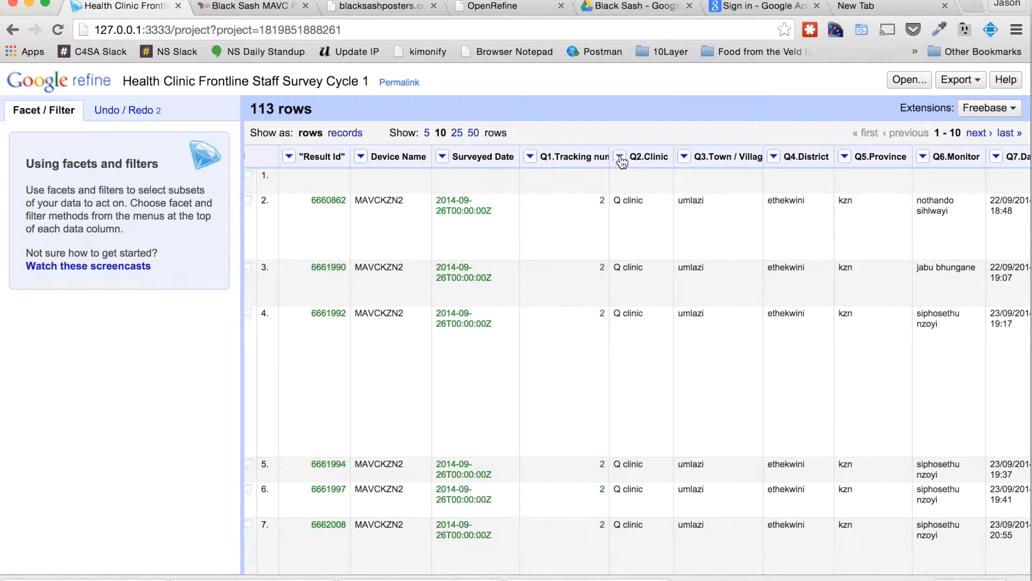
{"action": "left_click", "coordinate": [620, 157]}
{"action": "mouse_move", "coordinate": [634, 174]}
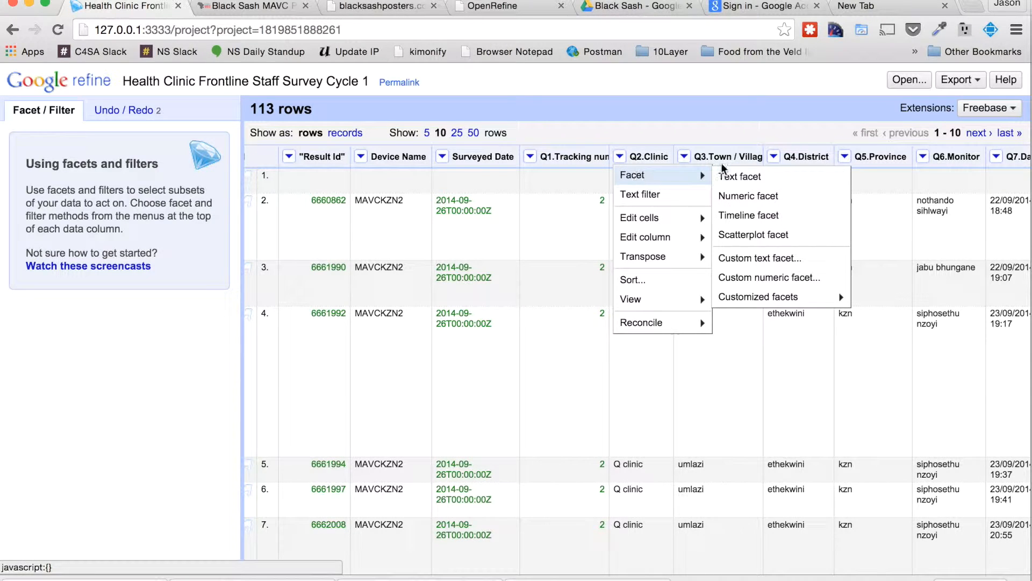
{"action": "left_click", "coordinate": [764, 180]}
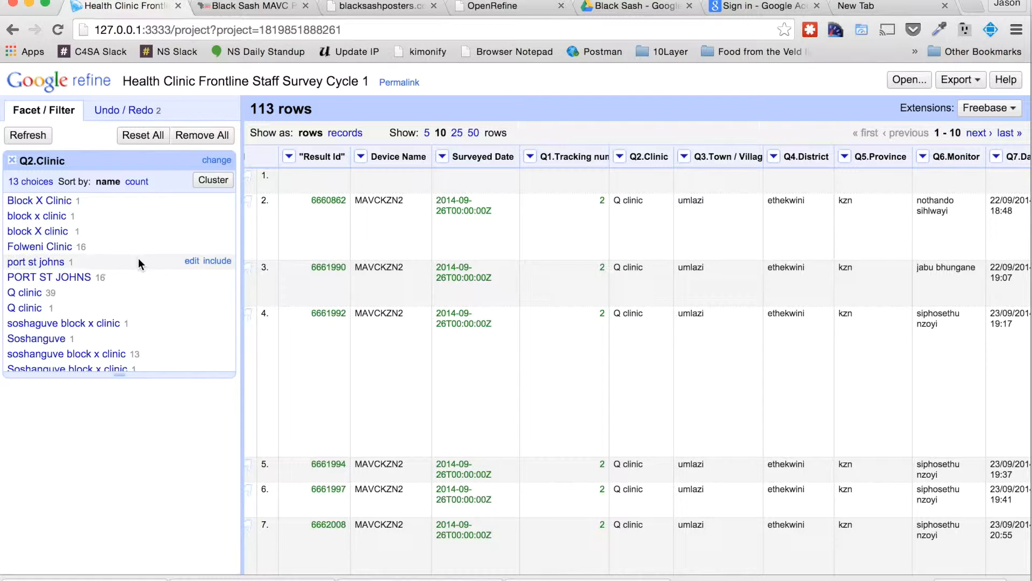
{"action": "scroll", "coordinate": [138, 263], "scroll_direction": "down", "scroll_amount": 2}
{"action": "scroll", "coordinate": [138, 258], "scroll_direction": "down", "scroll_amount": 2}
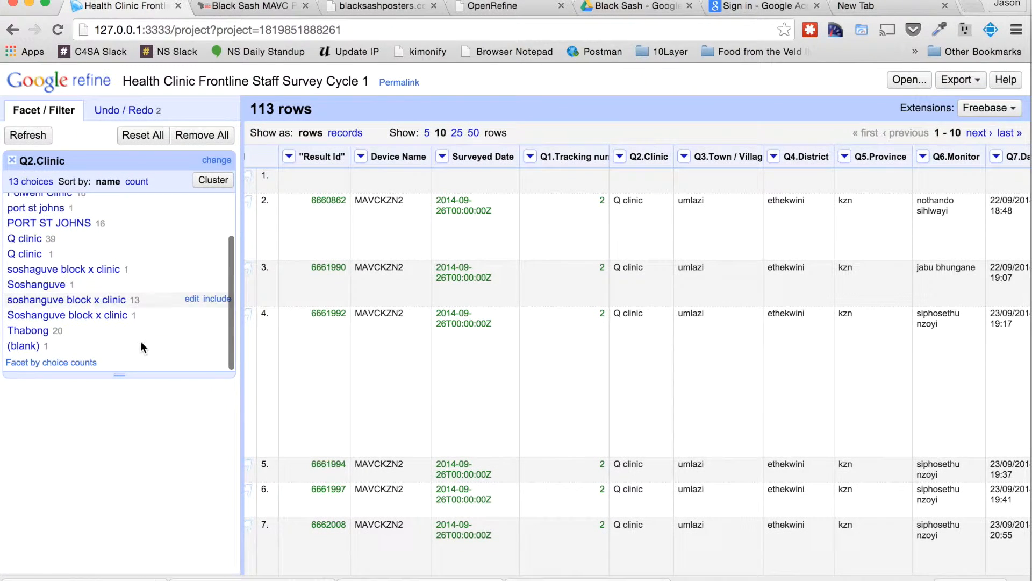
{"action": "scroll", "coordinate": [147, 269], "scroll_direction": "up", "scroll_amount": 3}
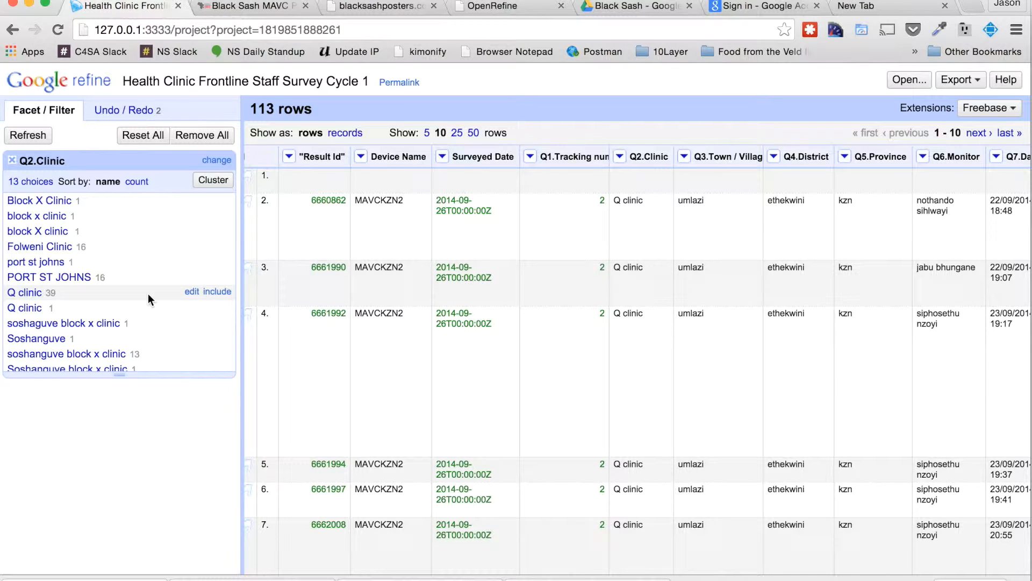
Cluster the Q2.Clinic facet values and mark the Block X Clinic cluster for merging
{"action": "left_click", "coordinate": [214, 180]}
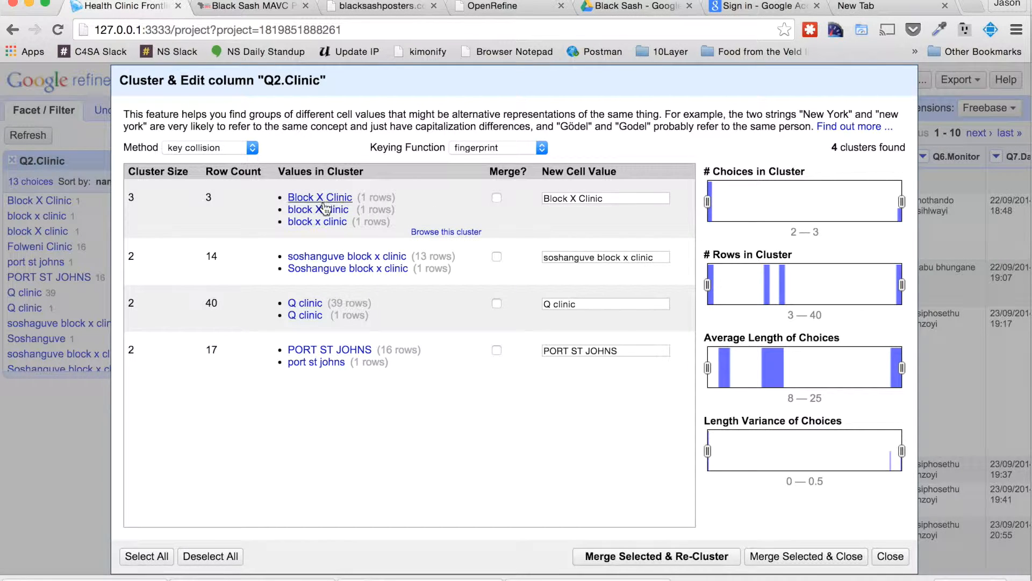
{"action": "left_click", "coordinate": [616, 199]}
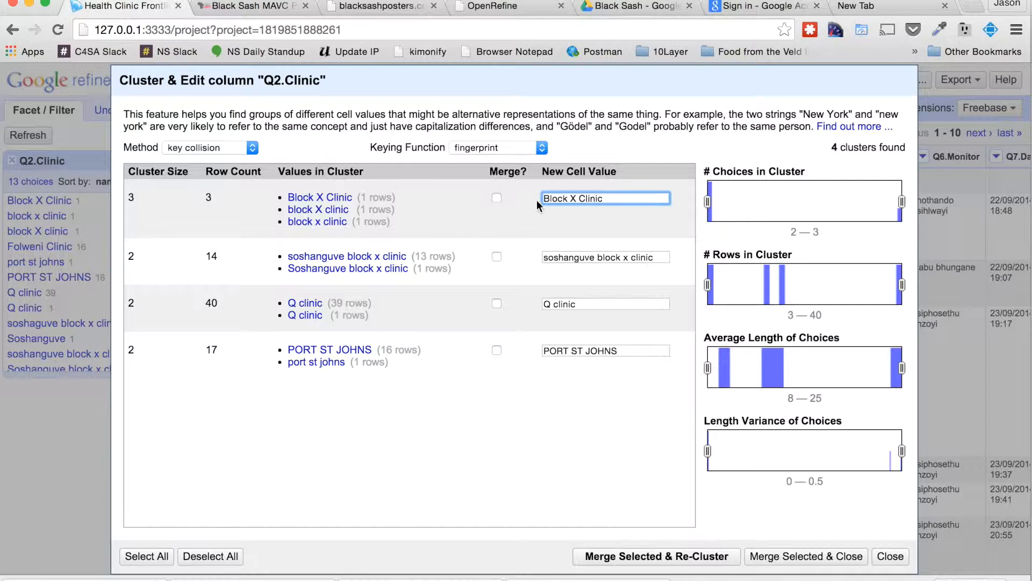
{"action": "left_click", "coordinate": [496, 199]}
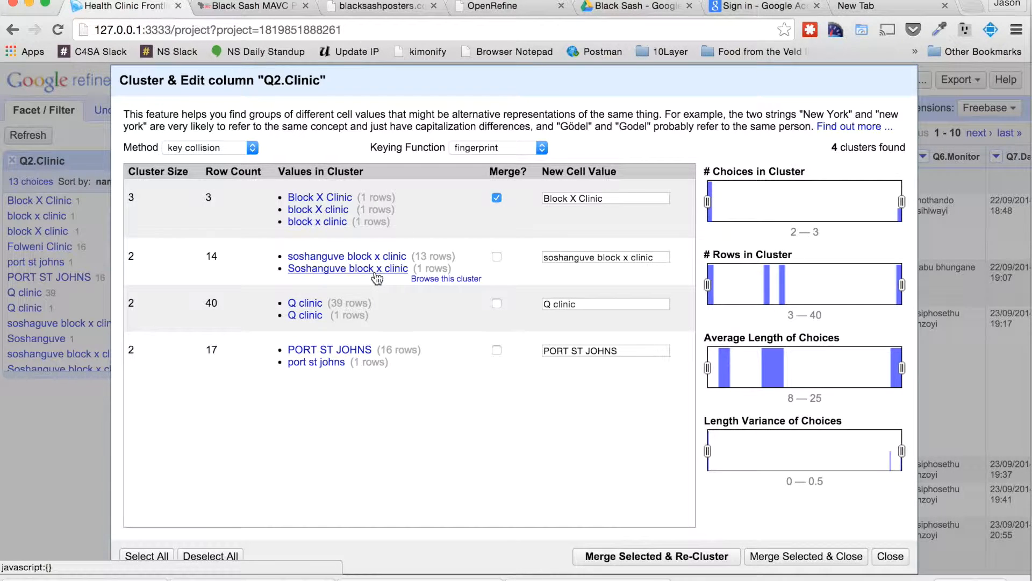
Set the new cell value of the soshanguve block x clinic cluster to Block X Clinic
{"action": "left_click", "coordinate": [601, 258]}
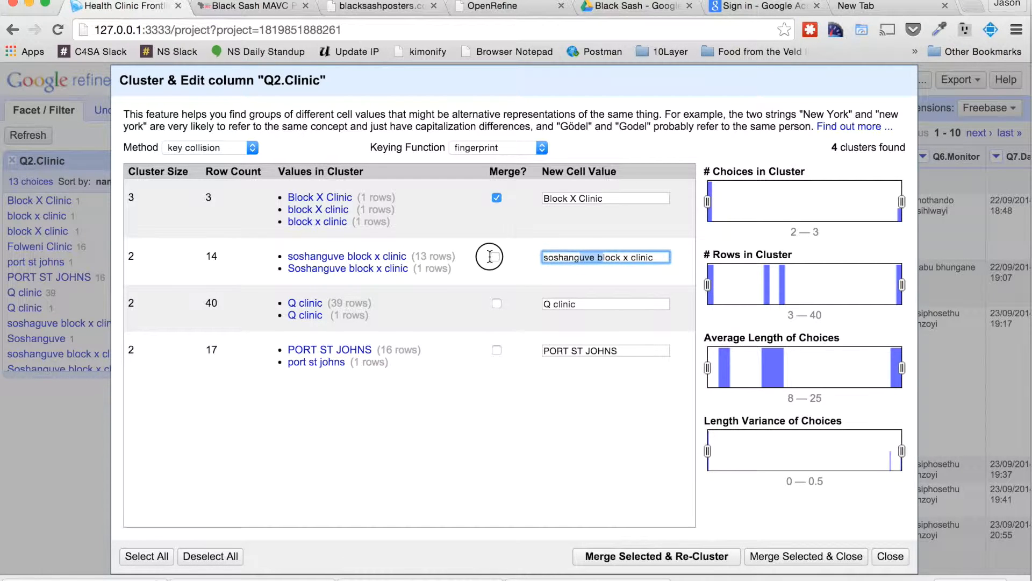
{"action": "left_click", "coordinate": [618, 197]}
{"action": "key", "text": "super+c"}
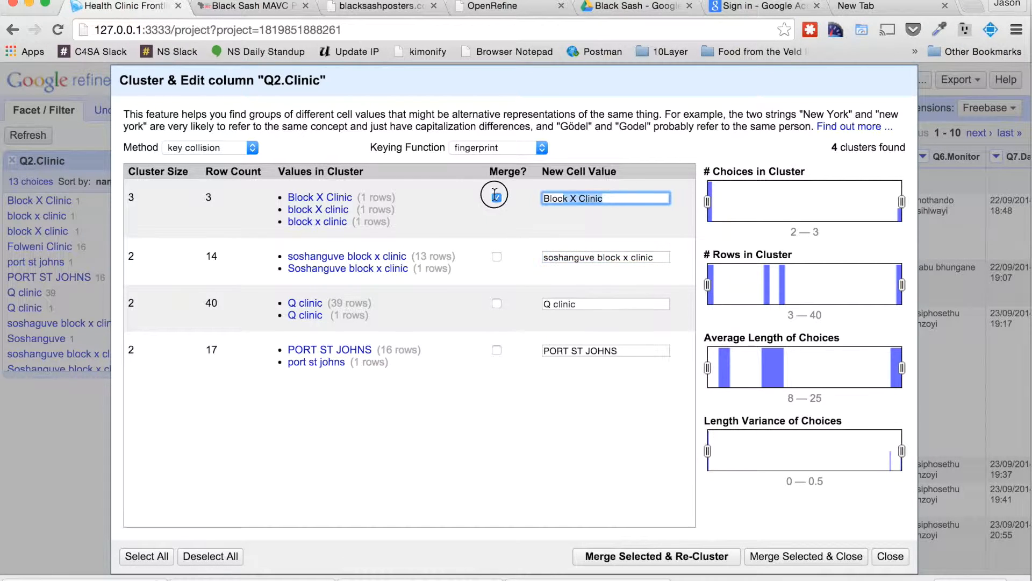
{"action": "left_click", "coordinate": [569, 260]}
{"action": "key", "text": "super+v"}
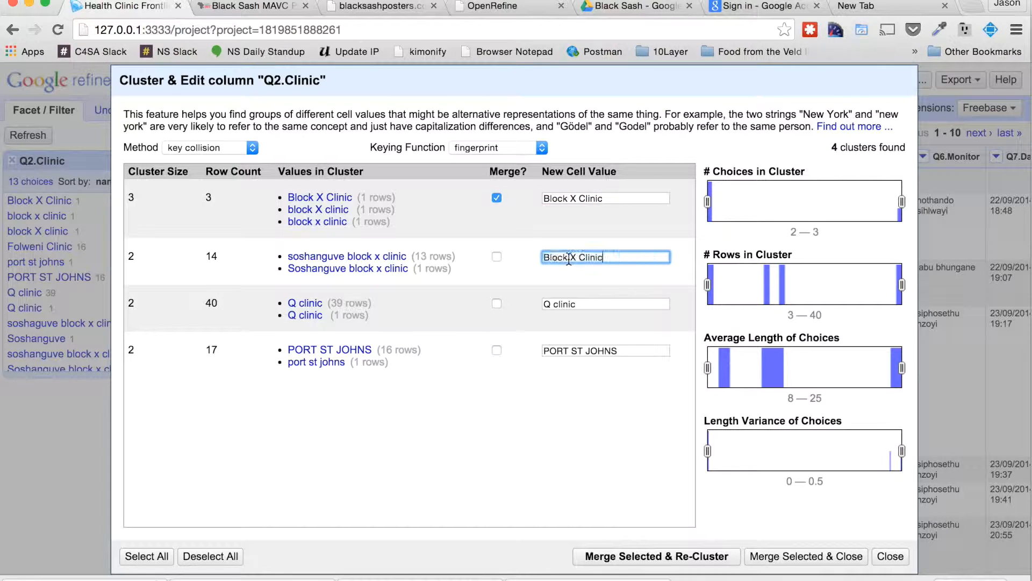
Set the last two clusters' new values to Q Clinic and Port St Johns, and merge all four clusters with re-clustering
{"action": "left_click", "coordinate": [557, 305]}
{"action": "type", "text": "C"}
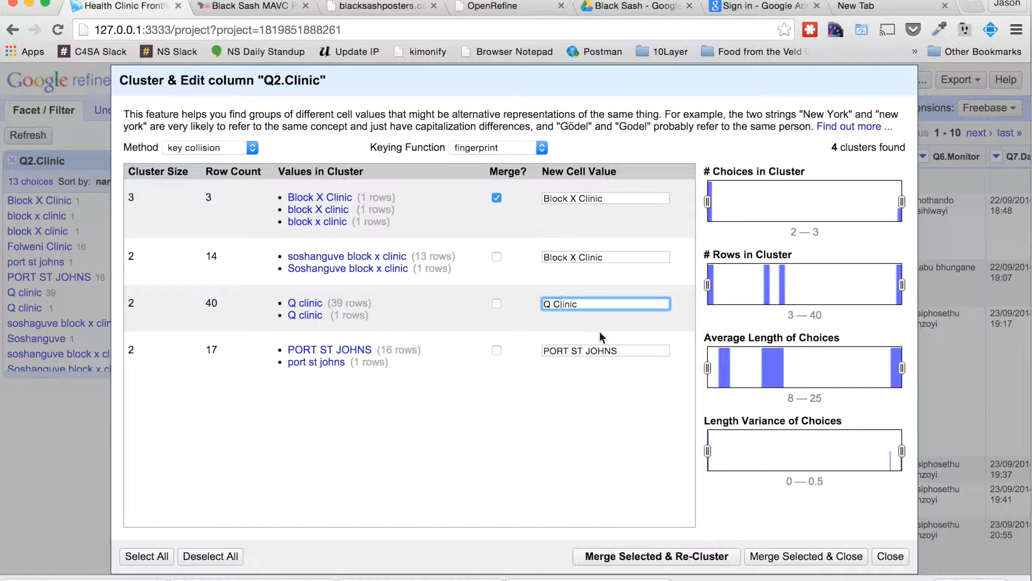
{"action": "triple_click", "coordinate": [620, 348]}
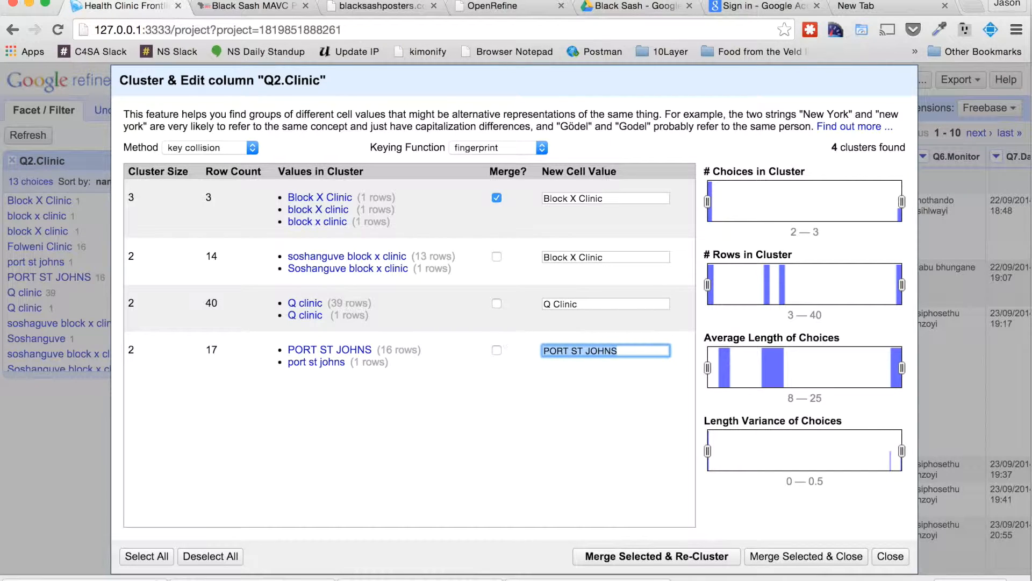
{"action": "type", "text": "Port St Johns"}
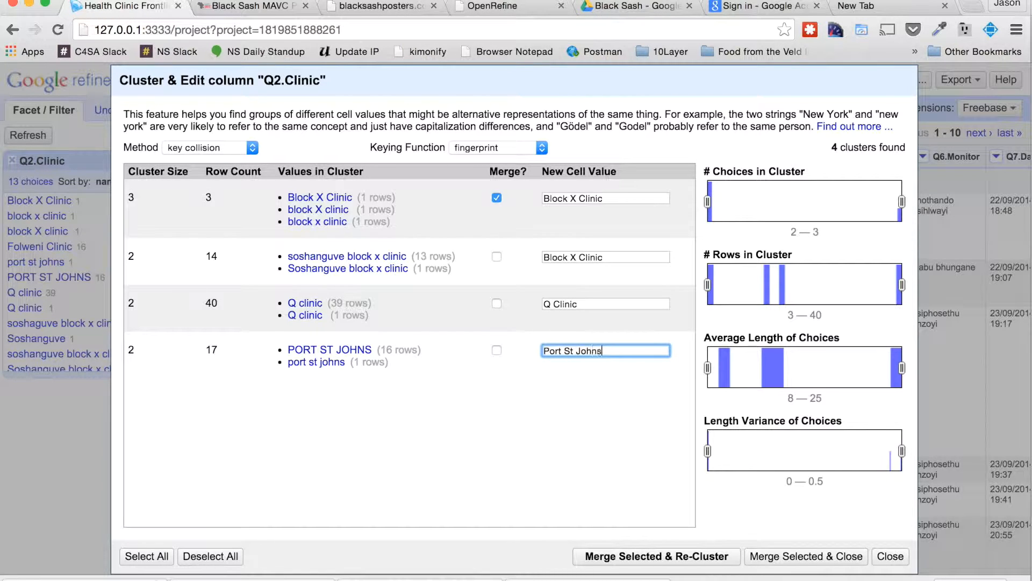
{"action": "left_click", "coordinate": [497, 257]}
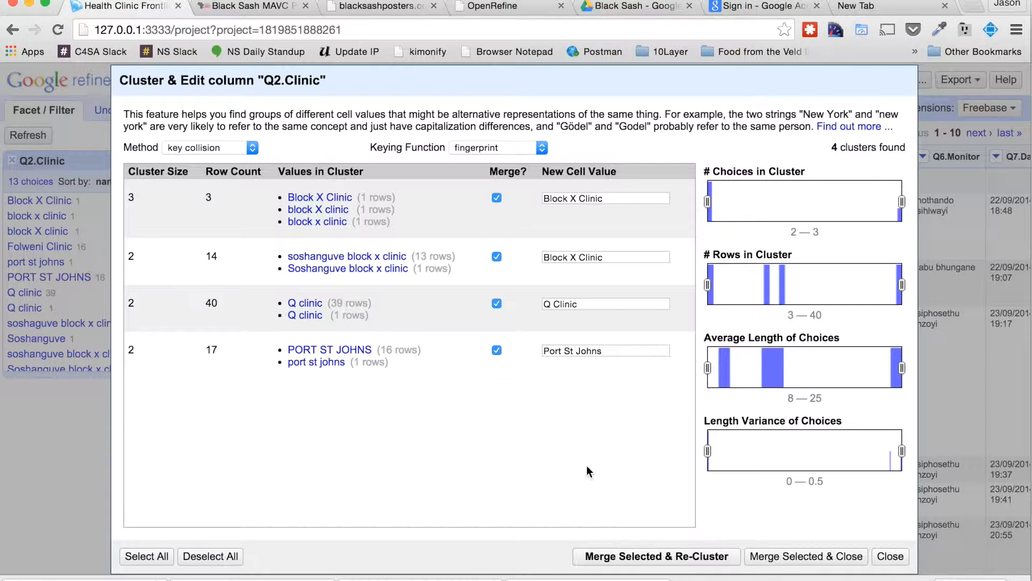
{"action": "left_click", "coordinate": [671, 554]}
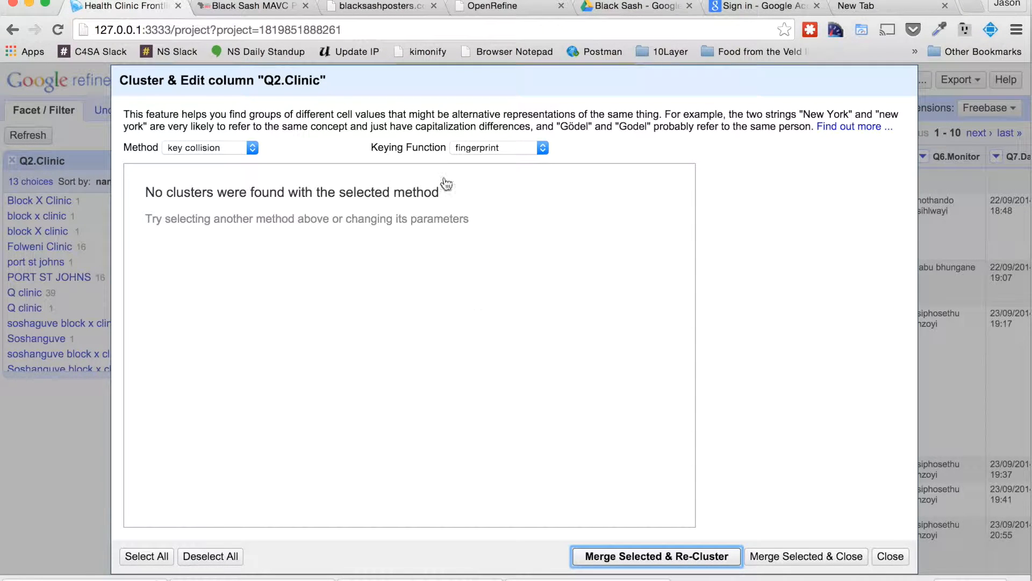
Check Q2.Clinic for further clusters with the ngram-fingerprint and metaphone3 keying functions and the nearest neighbor method
{"action": "left_click", "coordinate": [524, 147]}
{"action": "left_click", "coordinate": [524, 160]}
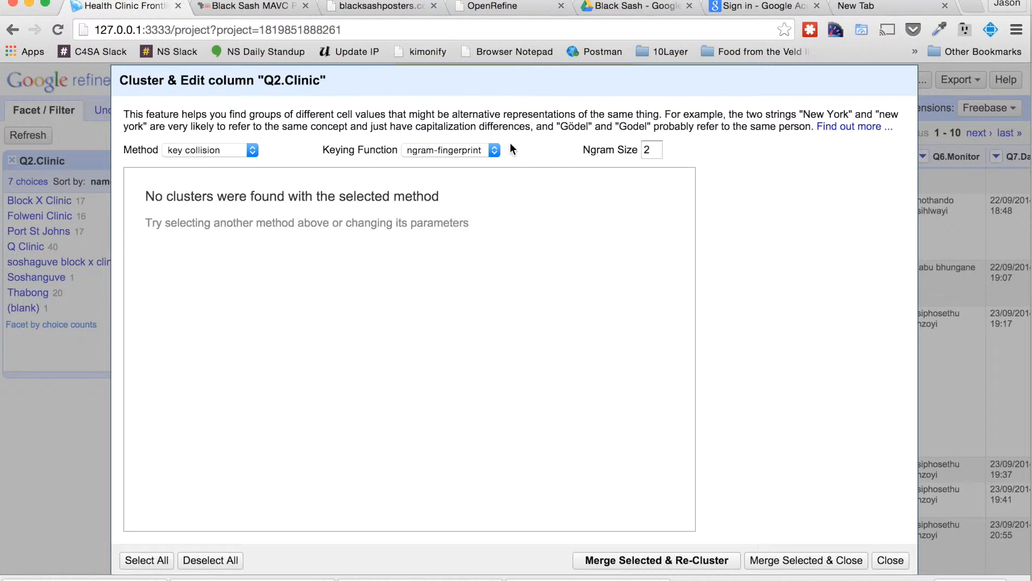
{"action": "left_click", "coordinate": [469, 149]}
{"action": "left_click", "coordinate": [470, 161]}
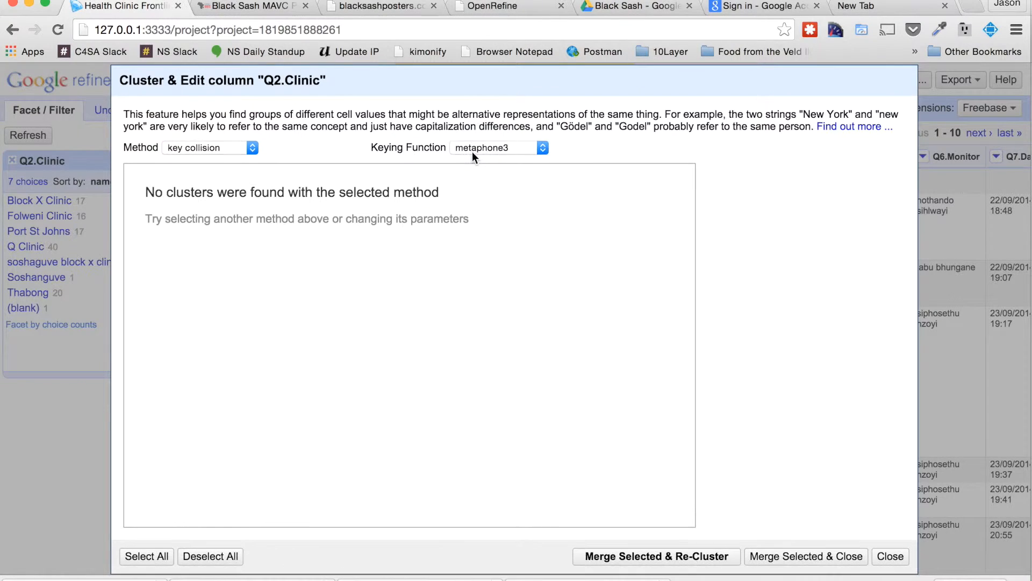
{"action": "left_click", "coordinate": [472, 151]}
{"action": "left_click", "coordinate": [482, 159]}
{"action": "left_click", "coordinate": [480, 150]}
{"action": "left_click", "coordinate": [482, 110]}
{"action": "left_click", "coordinate": [239, 147]}
{"action": "left_click", "coordinate": [232, 159]}
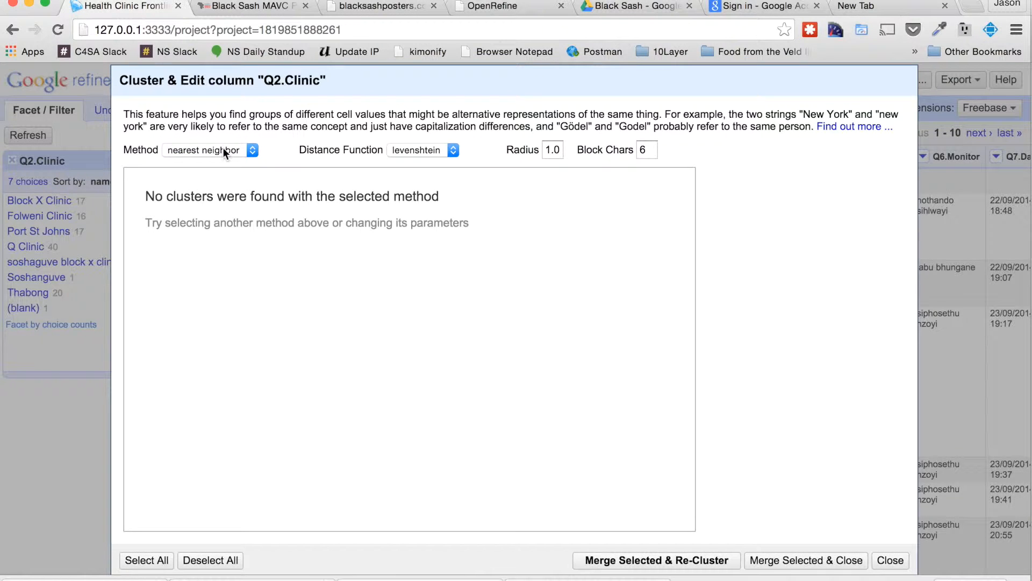
{"action": "left_click", "coordinate": [890, 560]}
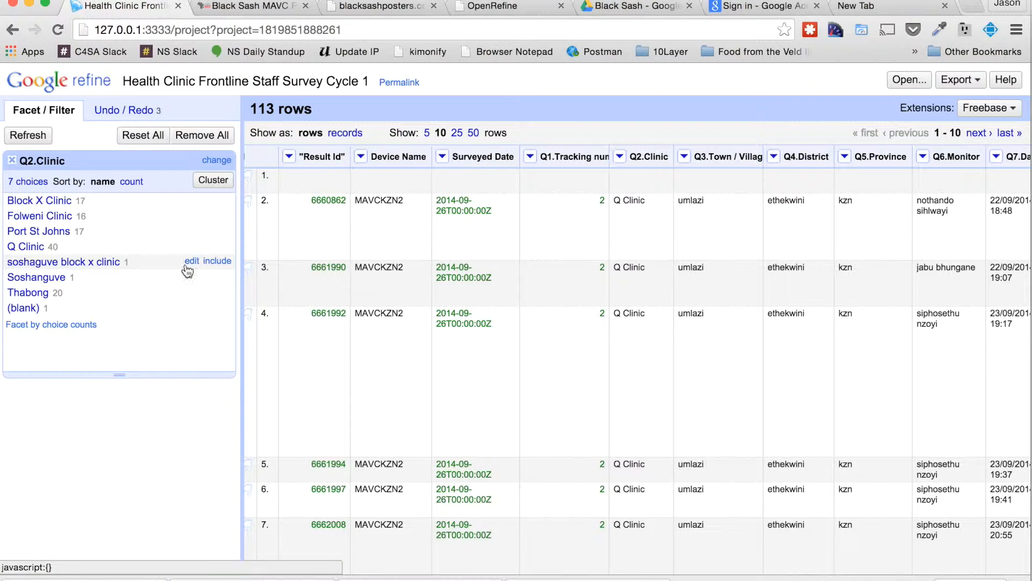
Change the soshaguve block x clinic value in the Q2.Clinic facet to Block X Clinic
{"action": "left_click", "coordinate": [192, 261]}
{"action": "type", "text": "Block X Cl"}
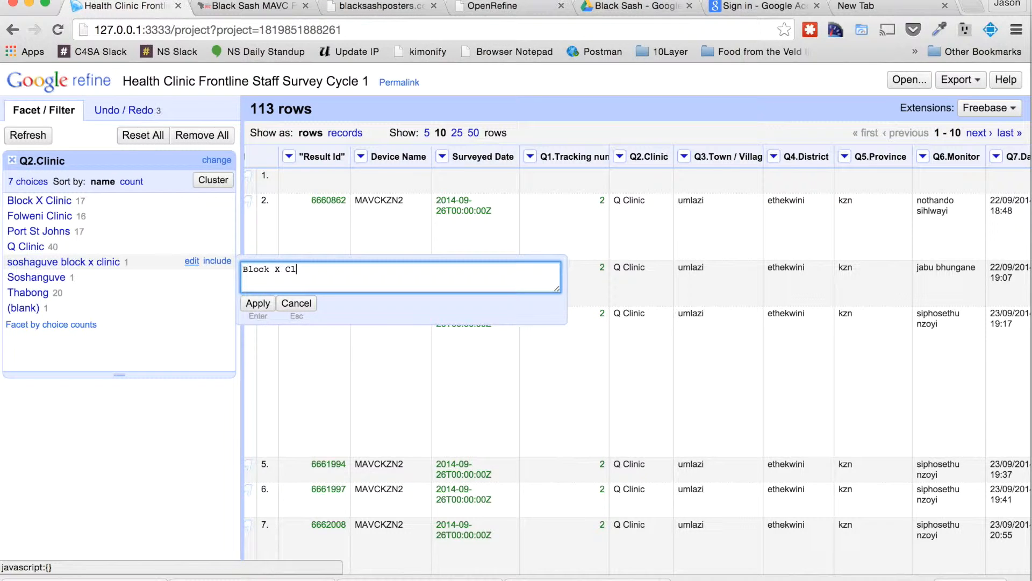
{"action": "type", "text": "inic"}
{"action": "key", "text": "Return"}
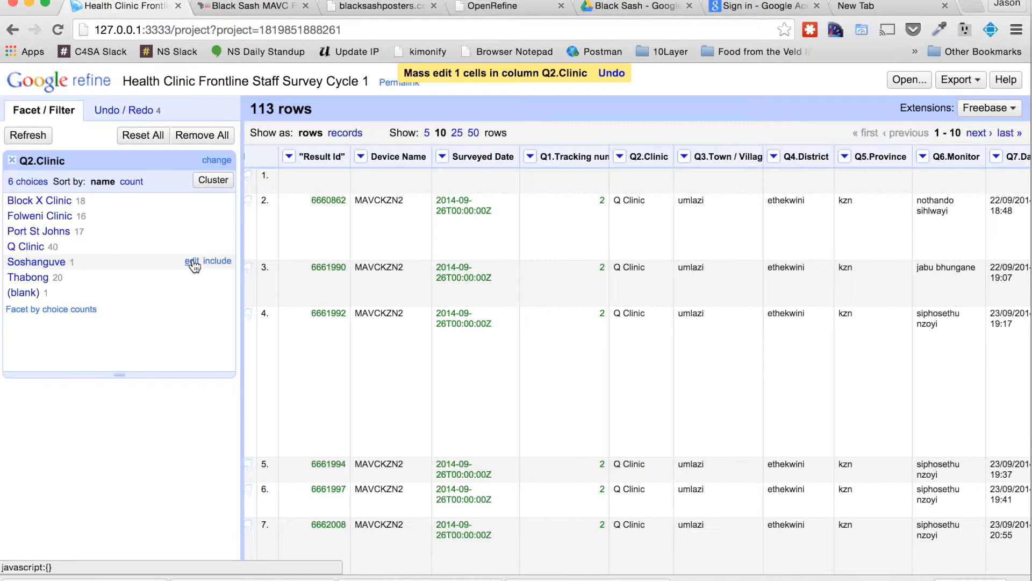
{"action": "left_click", "coordinate": [192, 261]}
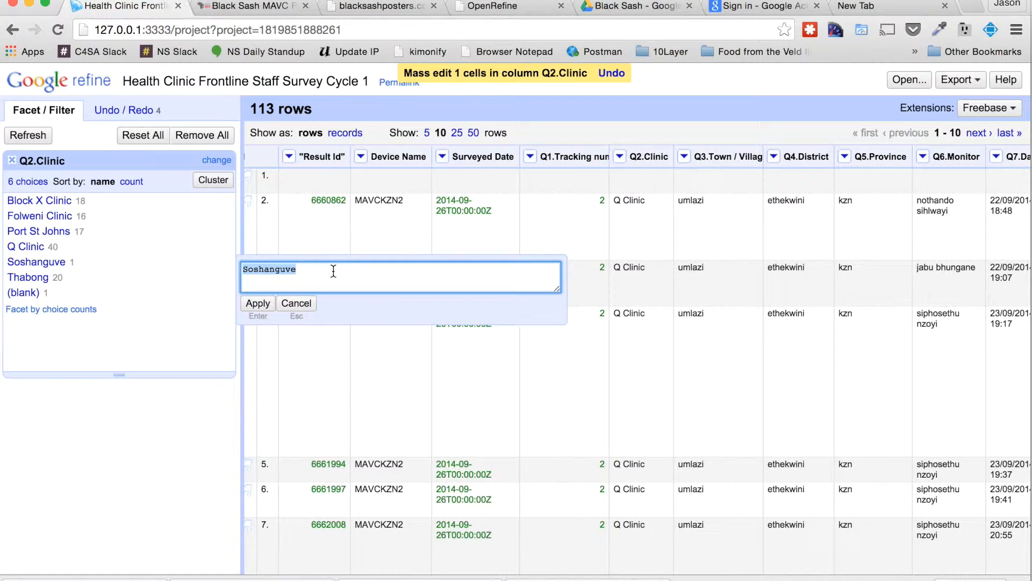
{"action": "type", "text": "Block"}
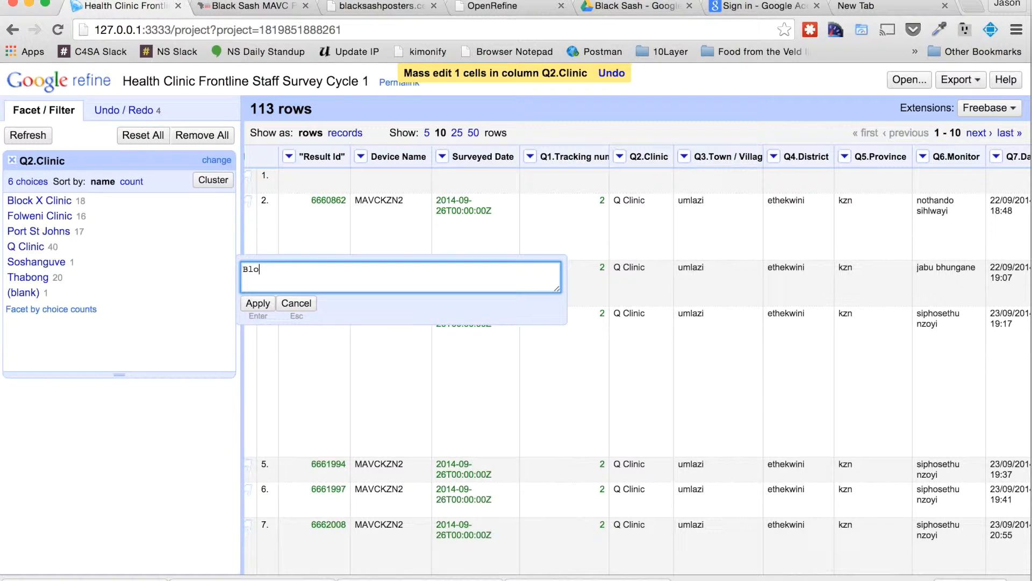
{"action": "left_click", "coordinate": [296, 304]}
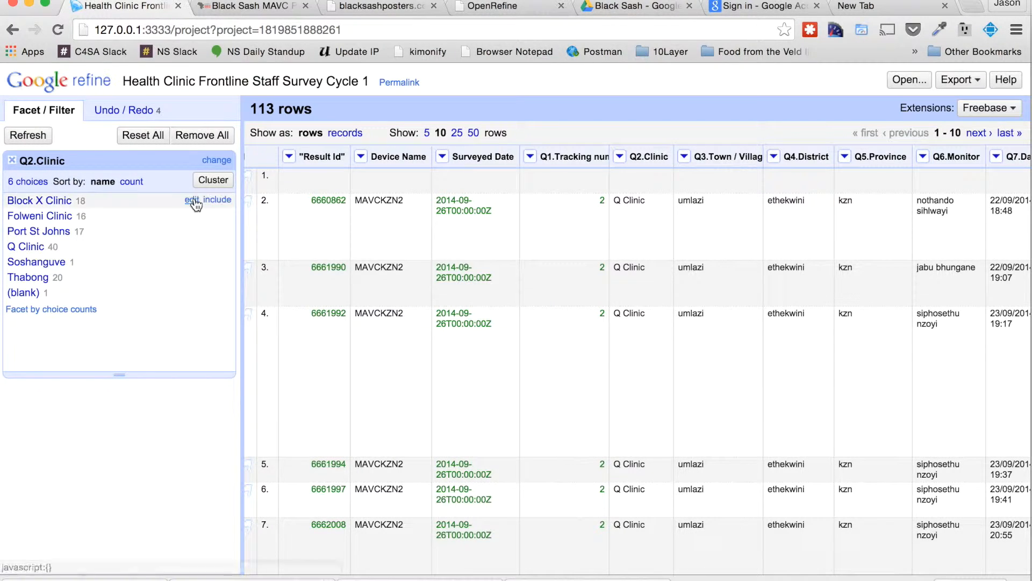
Roll the project history back to the Surveyed Date text transform and check the Q2.Clinic facet values
{"action": "left_click", "coordinate": [144, 111]}
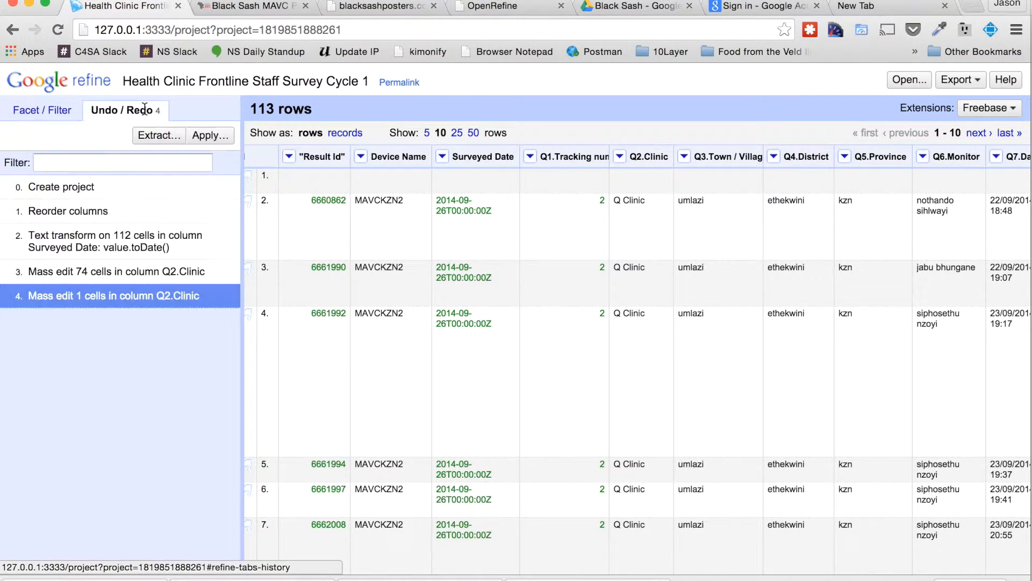
{"action": "left_click", "coordinate": [156, 273]}
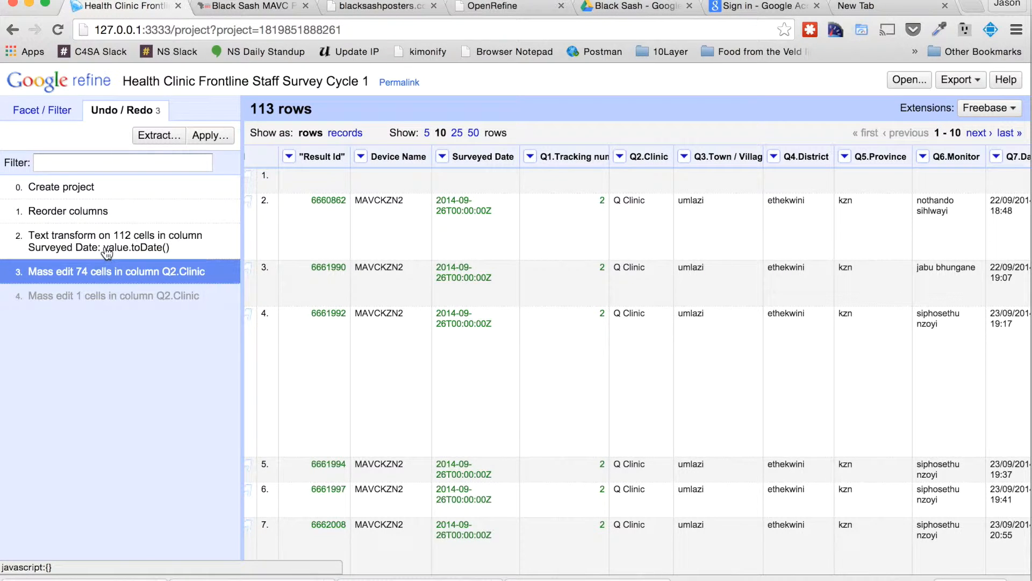
{"action": "left_click", "coordinate": [106, 251]}
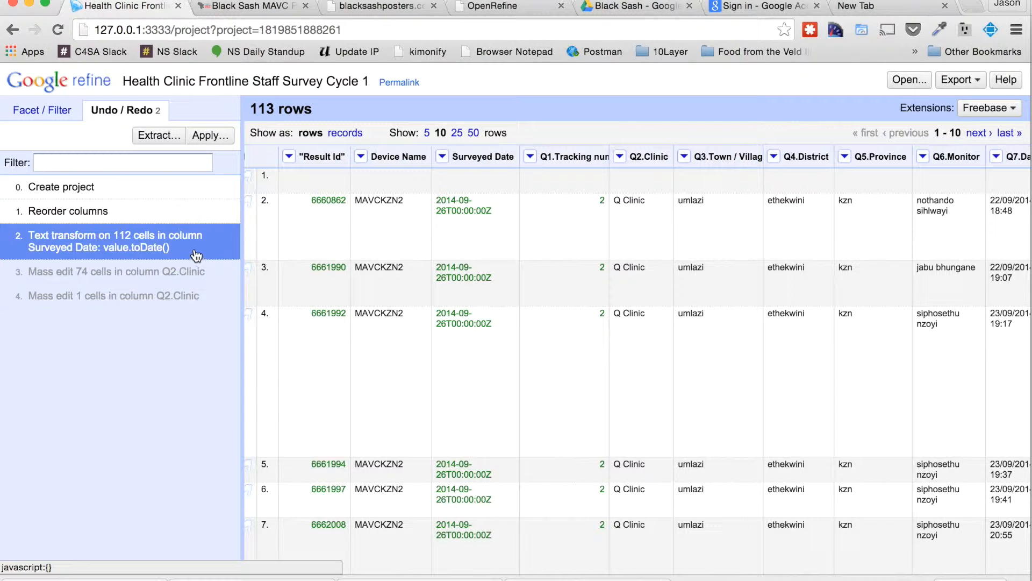
{"action": "left_click", "coordinate": [52, 112]}
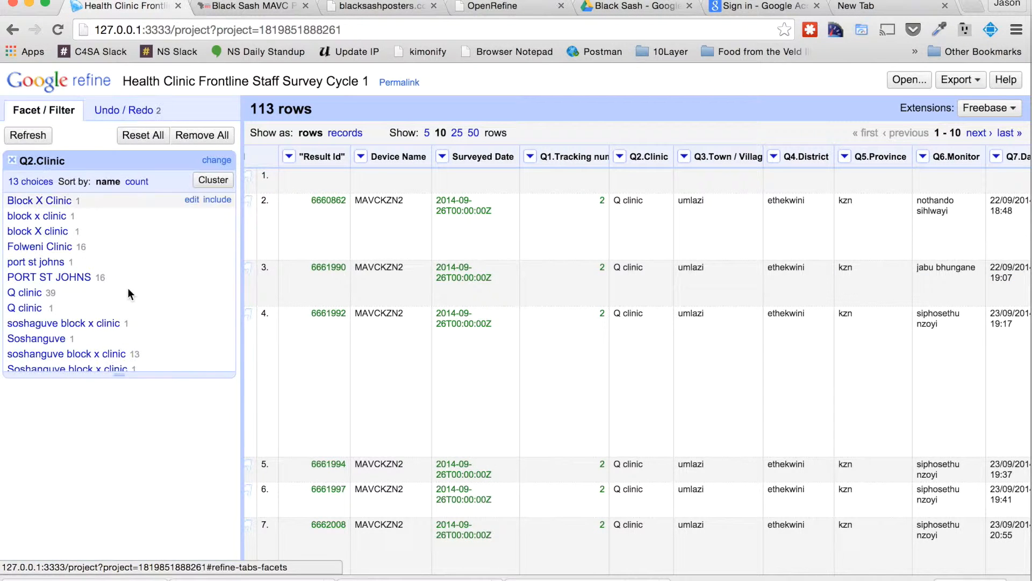
Reapply both Q2.Clinic mass edits from the project history and return to the facet
{"action": "left_click", "coordinate": [127, 114]}
{"action": "left_click", "coordinate": [135, 300]}
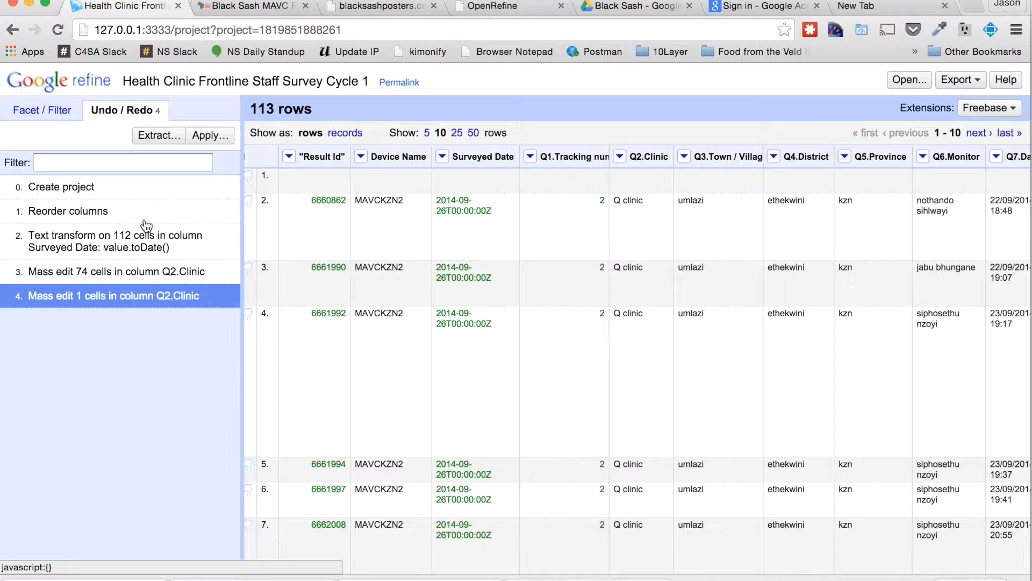
{"action": "left_click", "coordinate": [50, 119]}
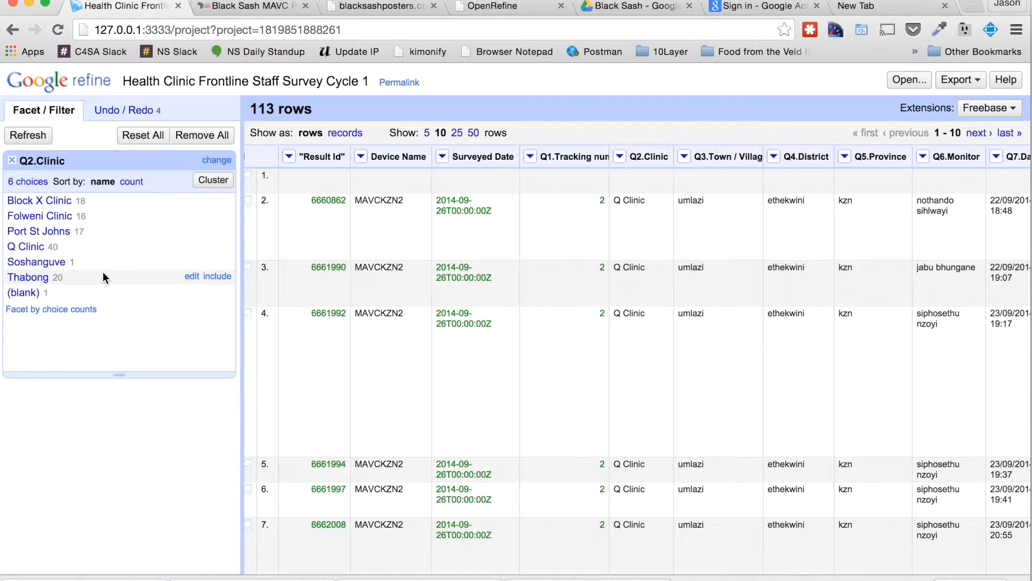
Change the Soshanguve value in the Q2.Clinic facet to Block X Clinic
{"action": "left_click", "coordinate": [192, 261]}
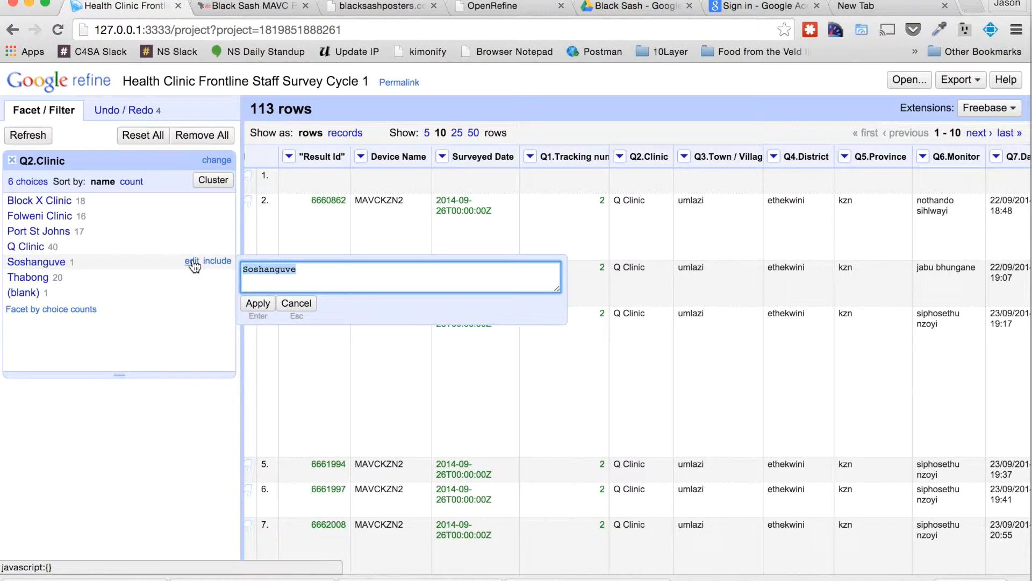
{"action": "type", "text": "Bl"}
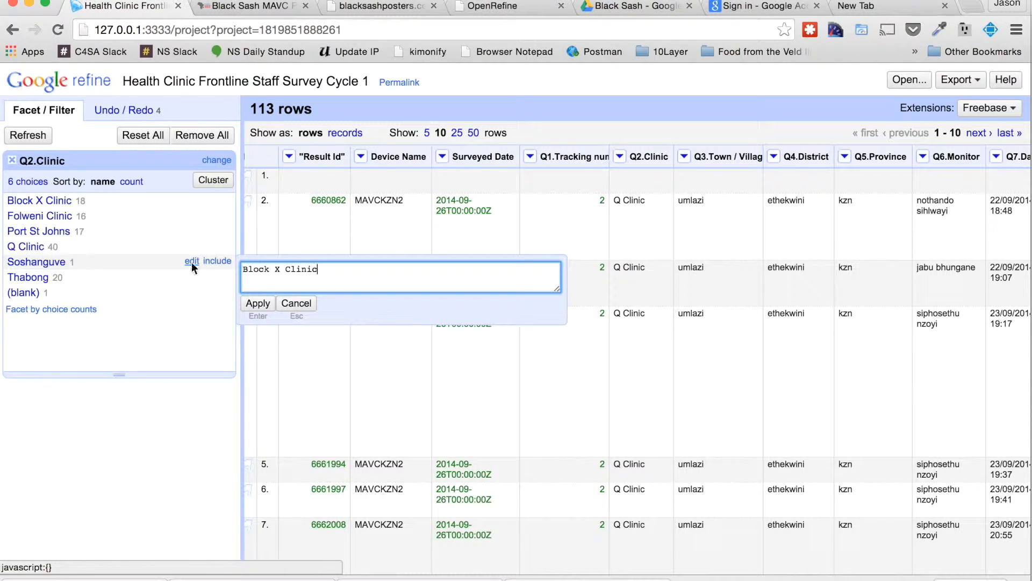
{"action": "type", "text": "ock X Clinic"}
{"action": "left_click", "coordinate": [257, 303]}
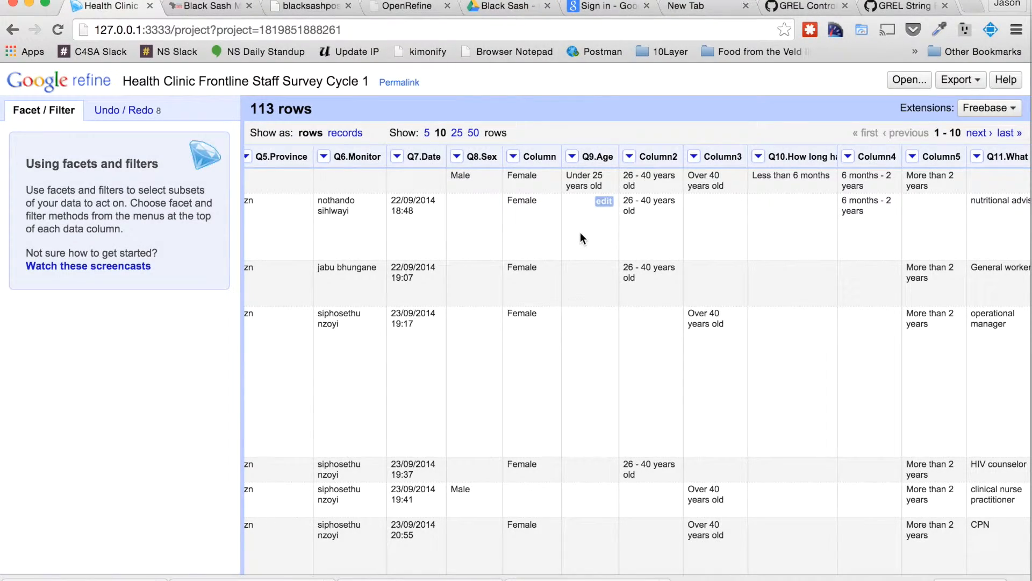
Open a custom text transform on the Q8.Sex column and move its dialog clear of the neighbouring column headers
{"action": "left_click", "coordinate": [457, 157]}
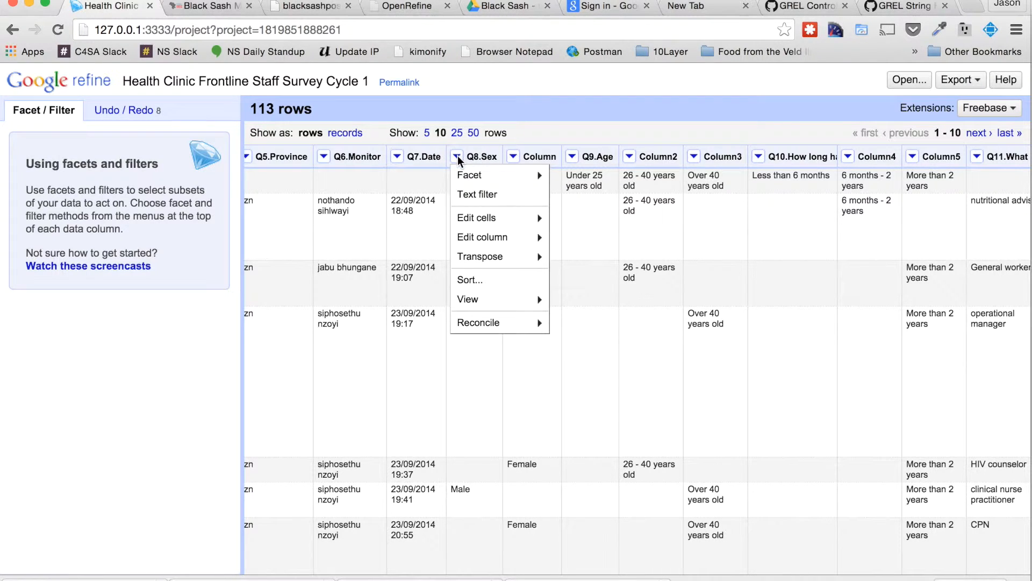
{"action": "mouse_move", "coordinate": [489, 179]}
{"action": "mouse_move", "coordinate": [497, 222]}
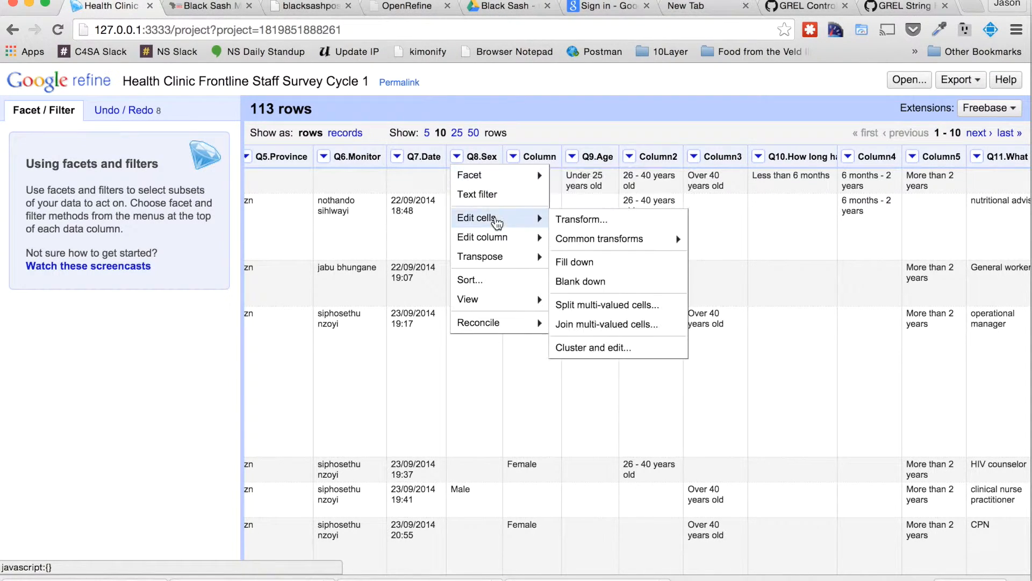
{"action": "left_click", "coordinate": [581, 223]}
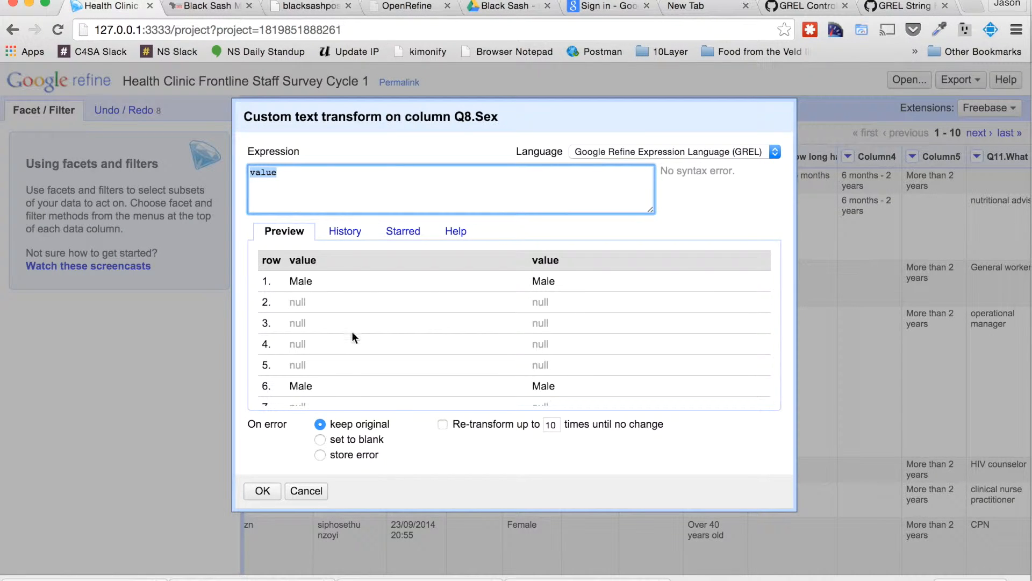
{"action": "left_click", "coordinate": [320, 170]}
{"action": "left_click_drag", "start_coordinate": [476, 114], "coordinate": [649, 221]}
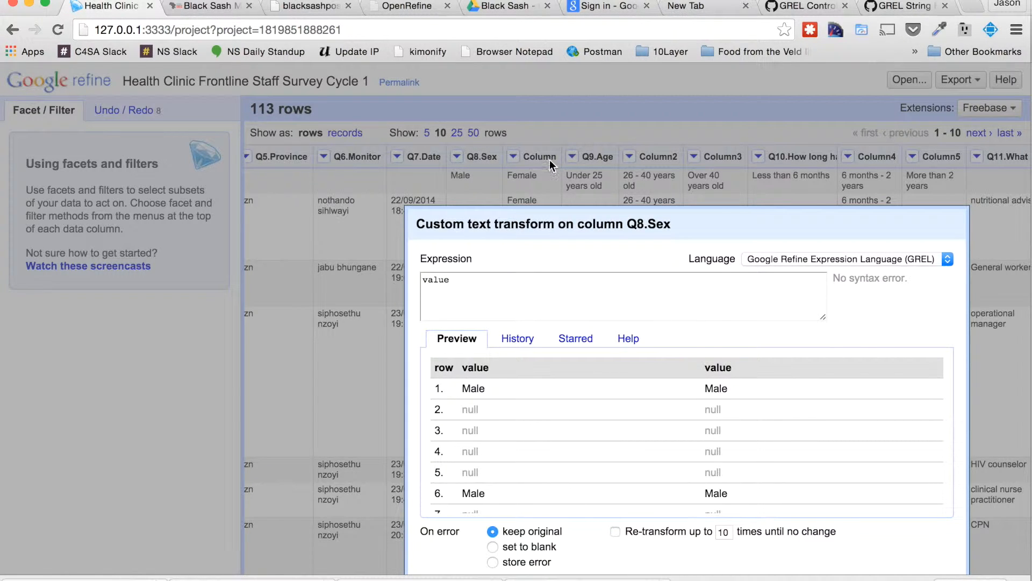
{"action": "left_click_drag", "start_coordinate": [644, 199], "coordinate": [800, 172]}
{"action": "left_click_drag", "start_coordinate": [693, 195], "coordinate": [407, 80]}
{"action": "left_click", "coordinate": [364, 139]}
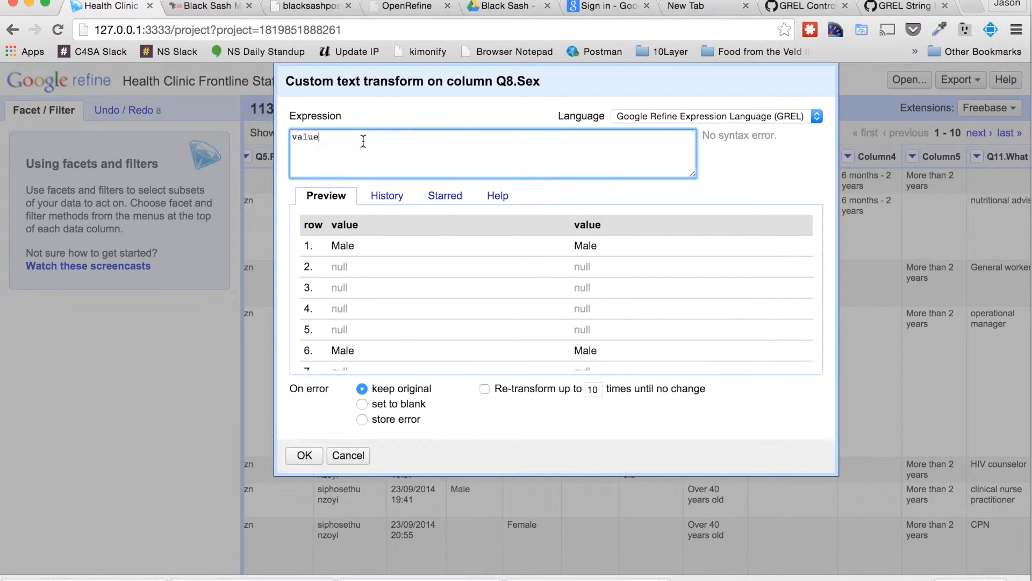
Enter the expression if(true, "Yes", "No") for the Q8.Sex transform and check its preview rows
{"action": "key", "text": "super+a"}
{"action": "key", "text": "Left"}
{"action": "type", "text": "if("}
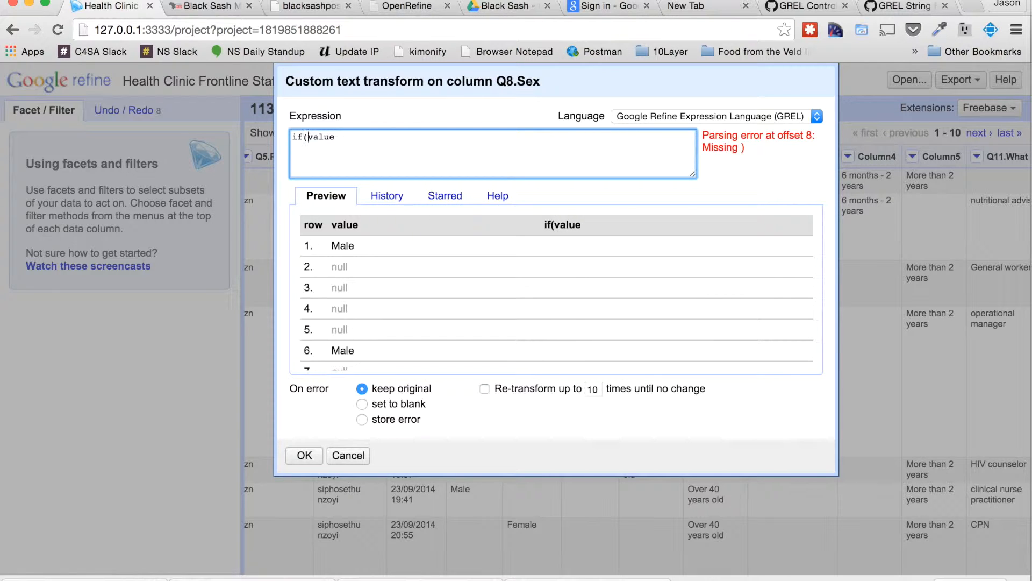
{"action": "type", "text": "true,"}
{"action": "key", "text": "alt+shift+Left"}
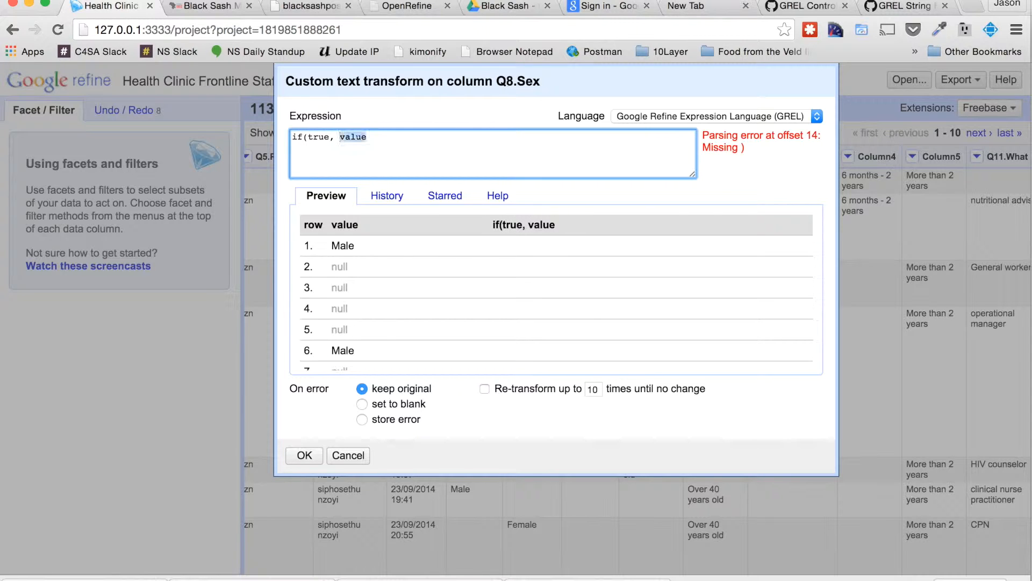
{"action": "type", "text": "\"Yes\""}
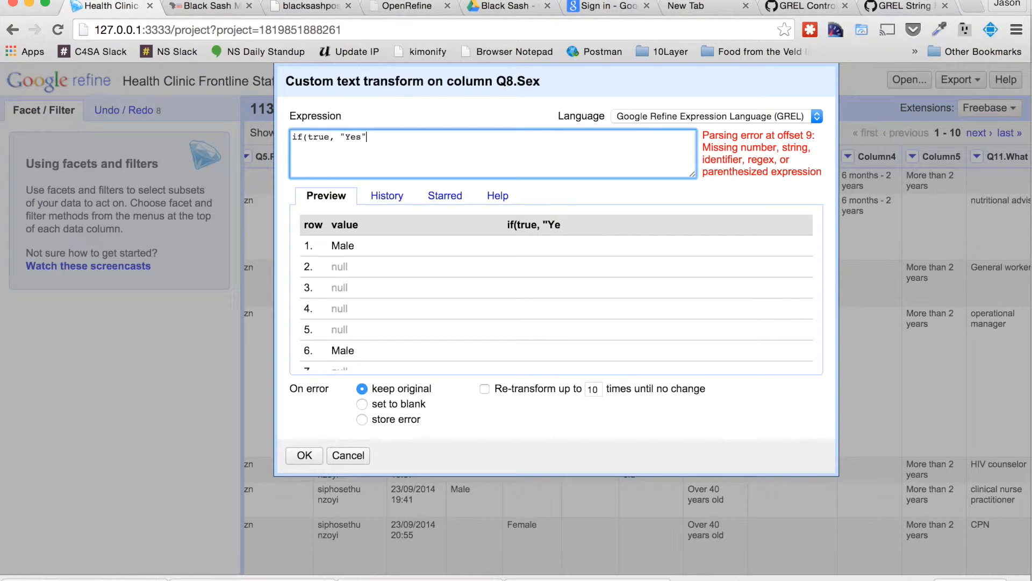
{"action": "type", "text": ", \"No\")"}
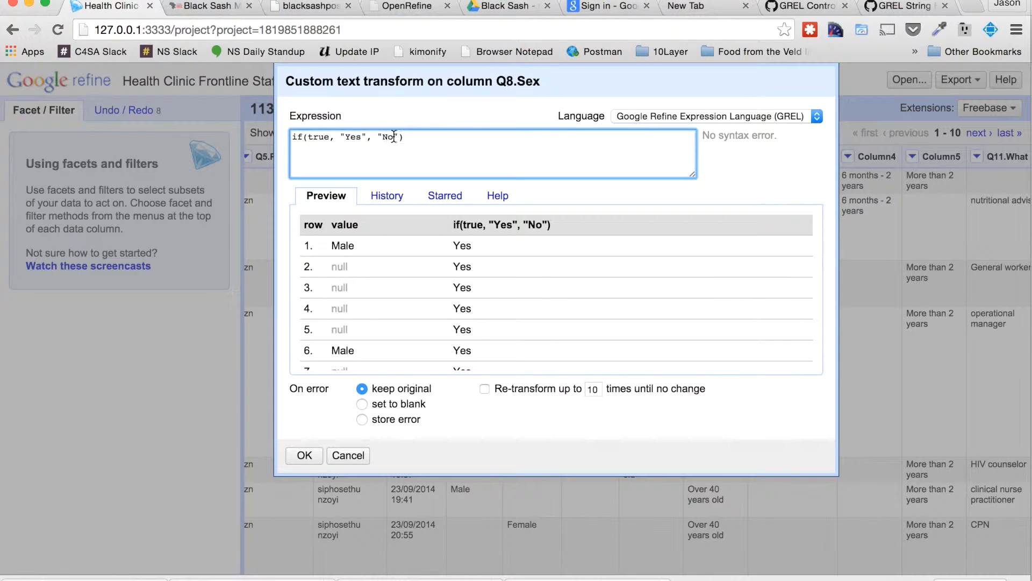
{"action": "scroll", "coordinate": [484, 260], "scroll_direction": "down", "scroll_amount": 3}
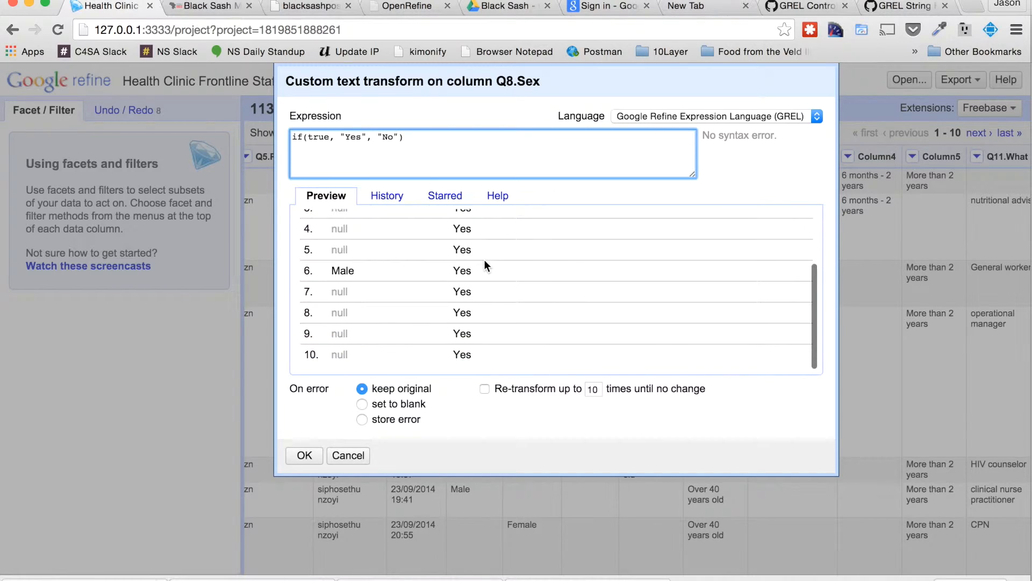
{"action": "scroll", "coordinate": [484, 259], "scroll_direction": "up", "scroll_amount": 3}
Change the expression's condition to false and check the preview rows
{"action": "double_click", "coordinate": [325, 141]}
{"action": "type", "text": "false"}
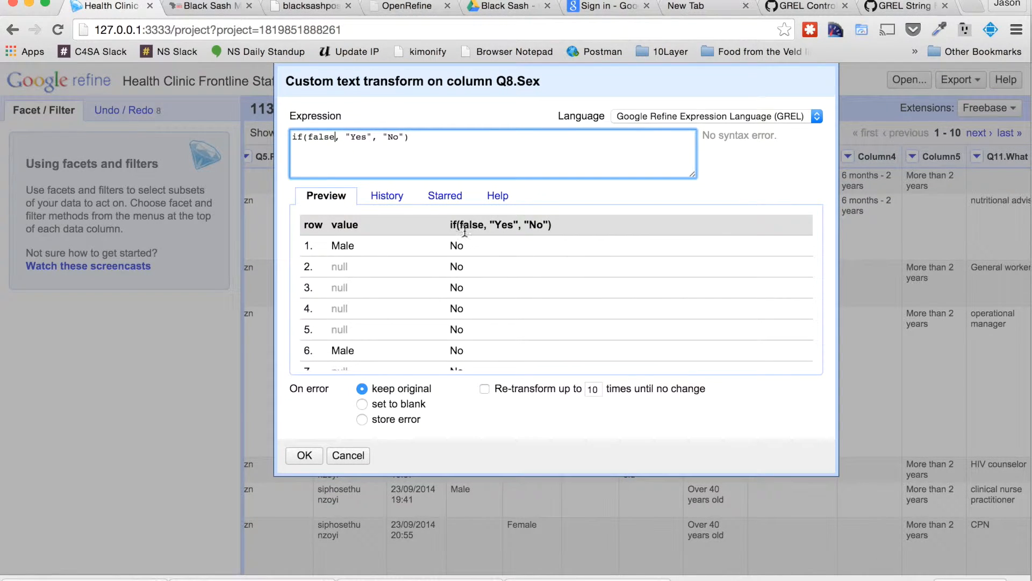
{"action": "scroll", "coordinate": [473, 265], "scroll_direction": "down", "scroll_amount": 3}
{"action": "scroll", "coordinate": [473, 266], "scroll_direction": "up", "scroll_amount": 3}
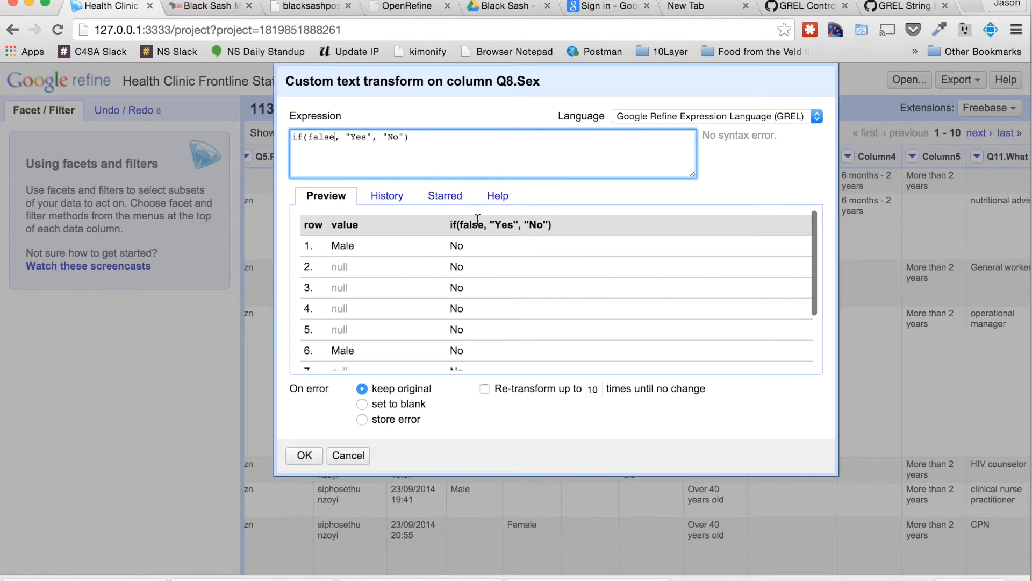
Replace the condition in the if expression with isNotBlank(value)
{"action": "double_click", "coordinate": [318, 138]}
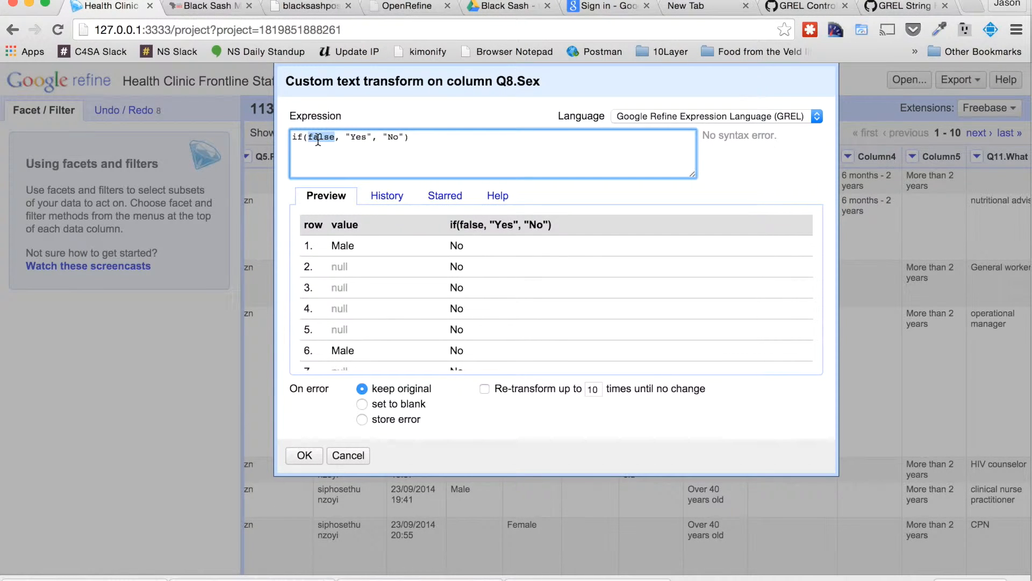
{"action": "key", "text": "BackSpace"}
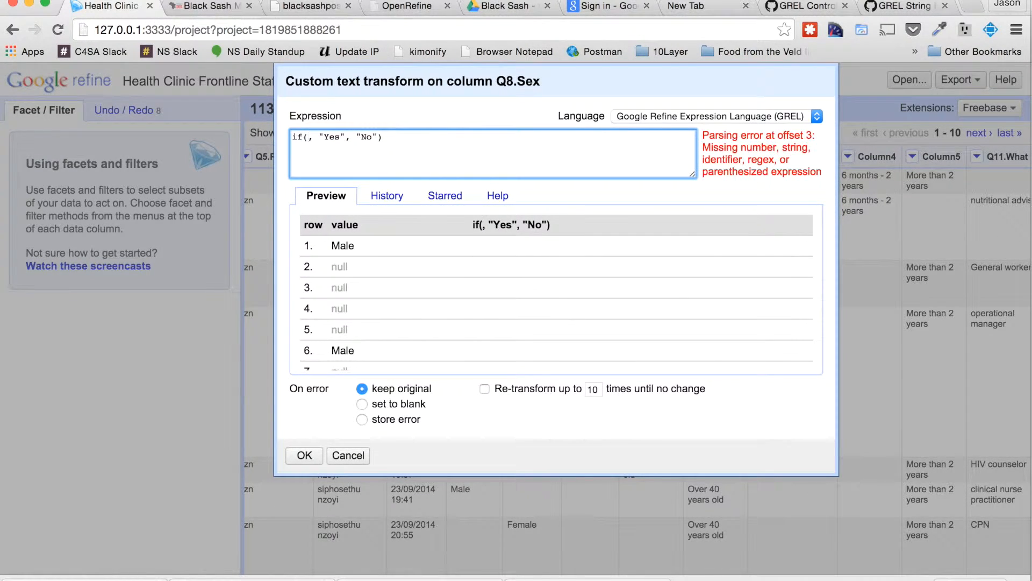
{"action": "type", "text": "is"}
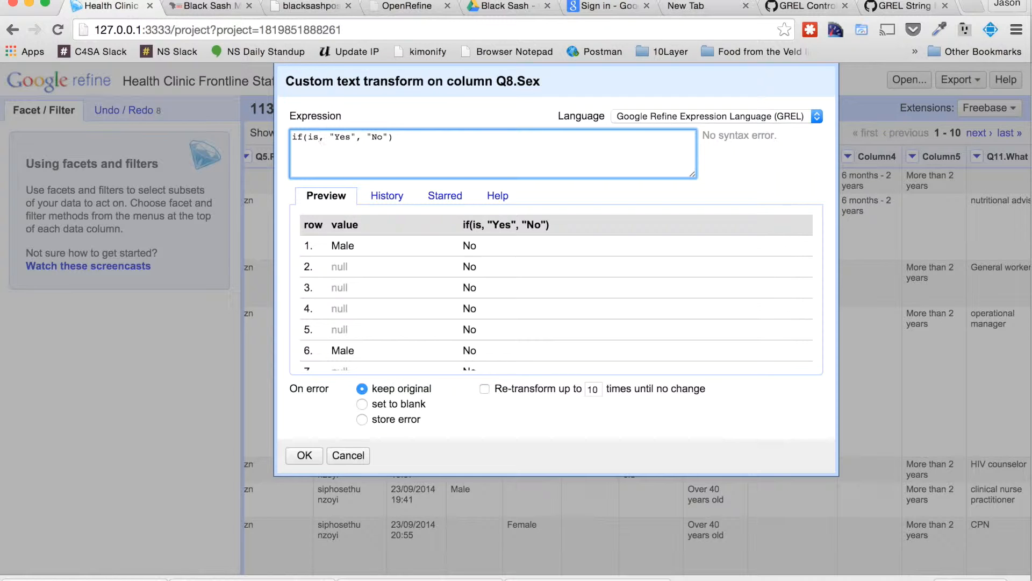
{"action": "type", "text": "NotBlank(value)"}
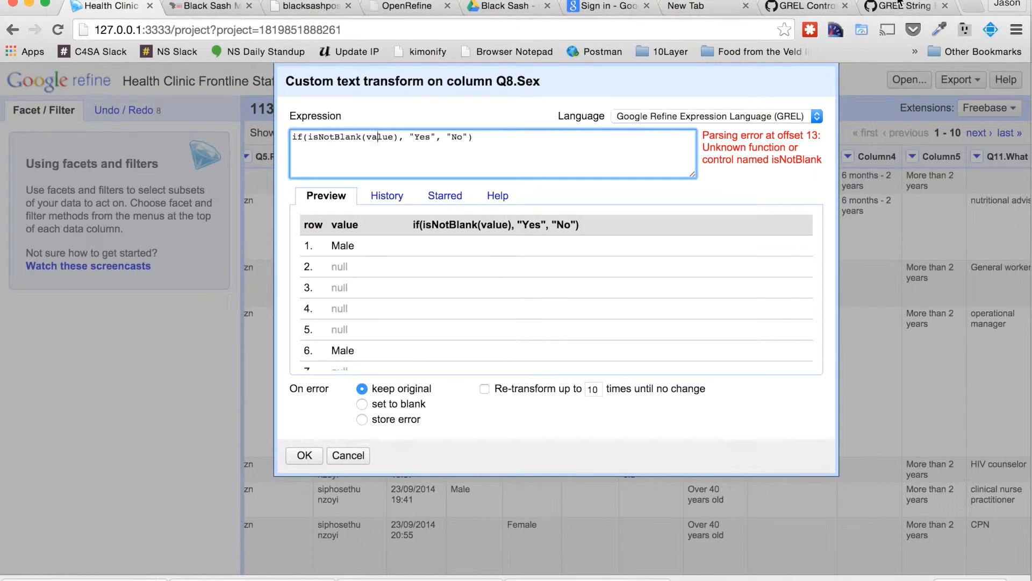
Look up the blank-test functions on the GREL Controls wiki page and correct the condition to isNonBlank(value)
{"action": "left_click", "coordinate": [806, 7]}
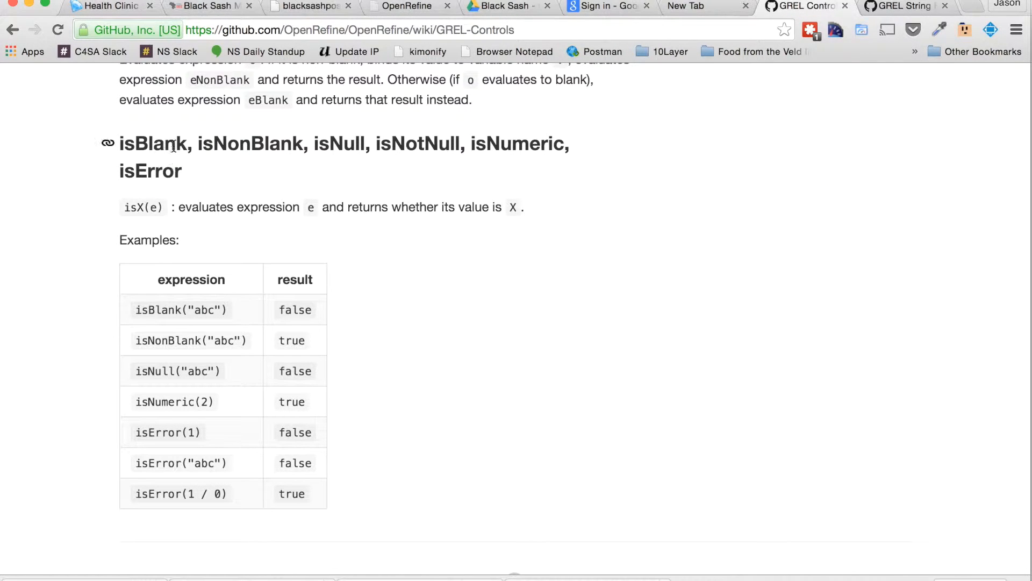
{"action": "left_click", "coordinate": [105, 6]}
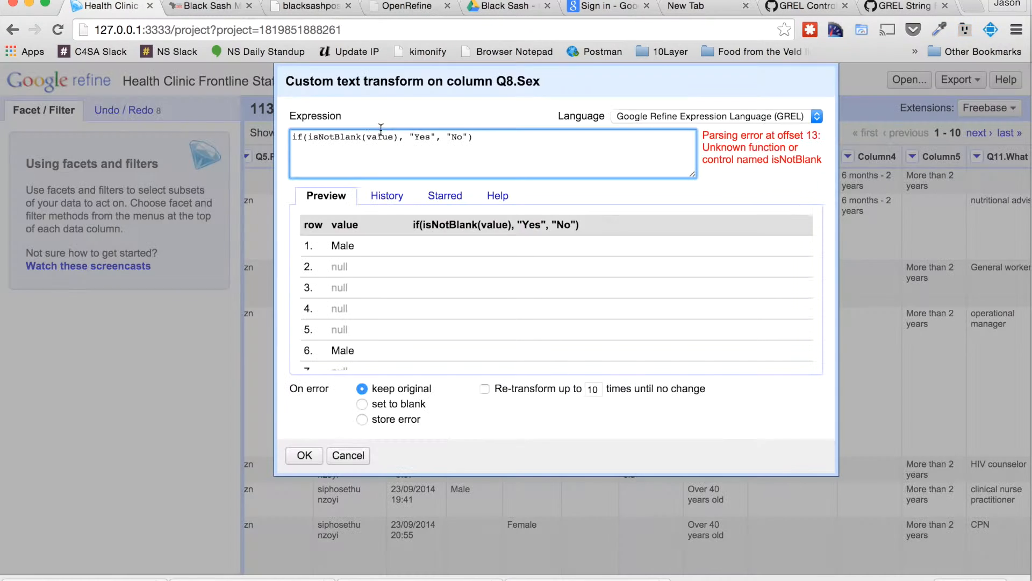
{"action": "left_click", "coordinate": [336, 137]}
{"action": "key", "text": "BackSpace"}
{"action": "type", "text": "n"}
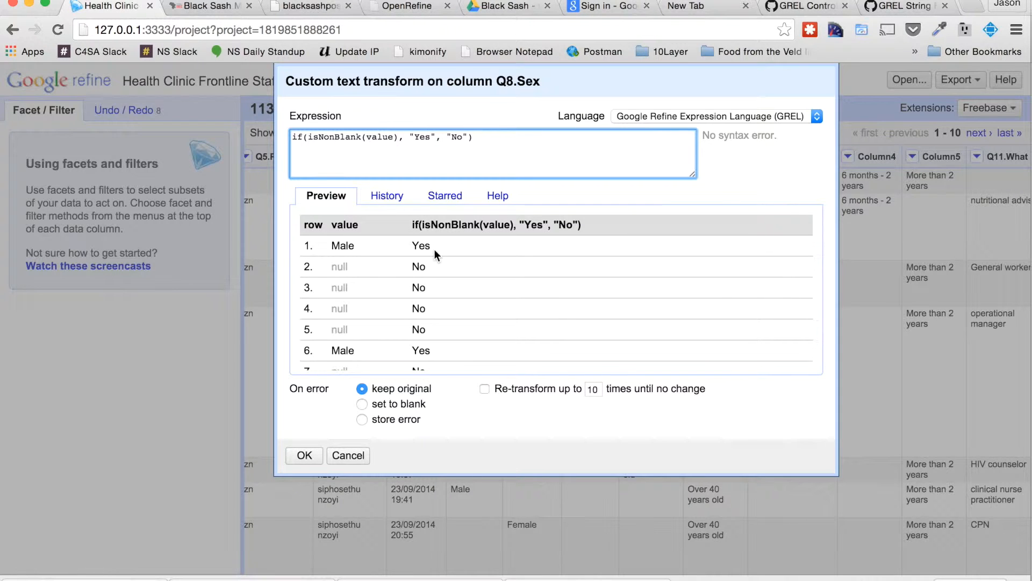
{"action": "scroll", "coordinate": [434, 249], "scroll_direction": "down", "scroll_amount": 2}
{"action": "scroll", "coordinate": [430, 308], "scroll_direction": "down", "scroll_amount": 1}
{"action": "scroll", "coordinate": [430, 307], "scroll_direction": "down", "scroll_amount": 2}
{"action": "scroll", "coordinate": [430, 308], "scroll_direction": "up", "scroll_amount": 3}
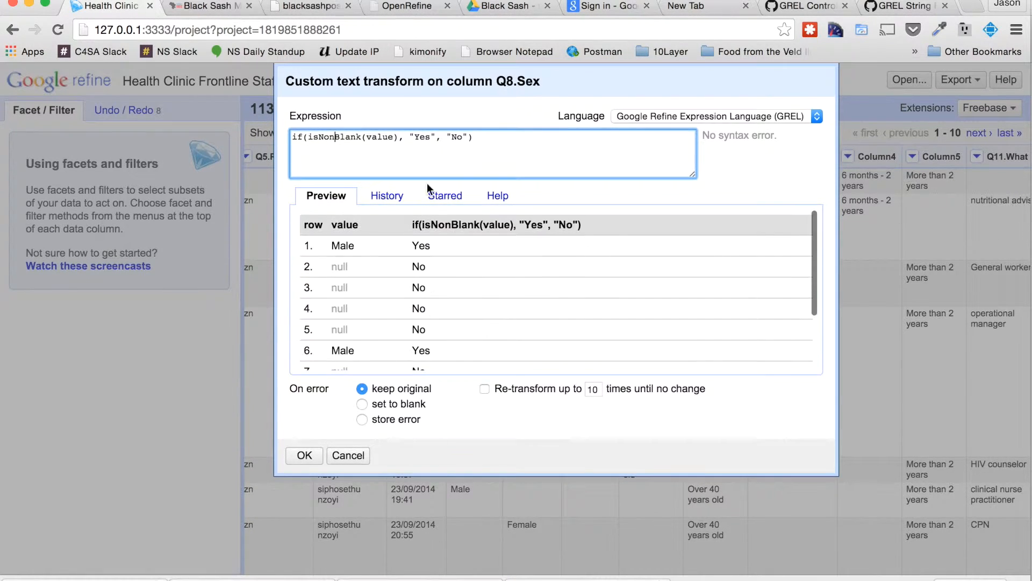
Make the expression return "Male" for non-blank cells and "Female" otherwise, and check the preview rows
{"action": "double_click", "coordinate": [422, 137]}
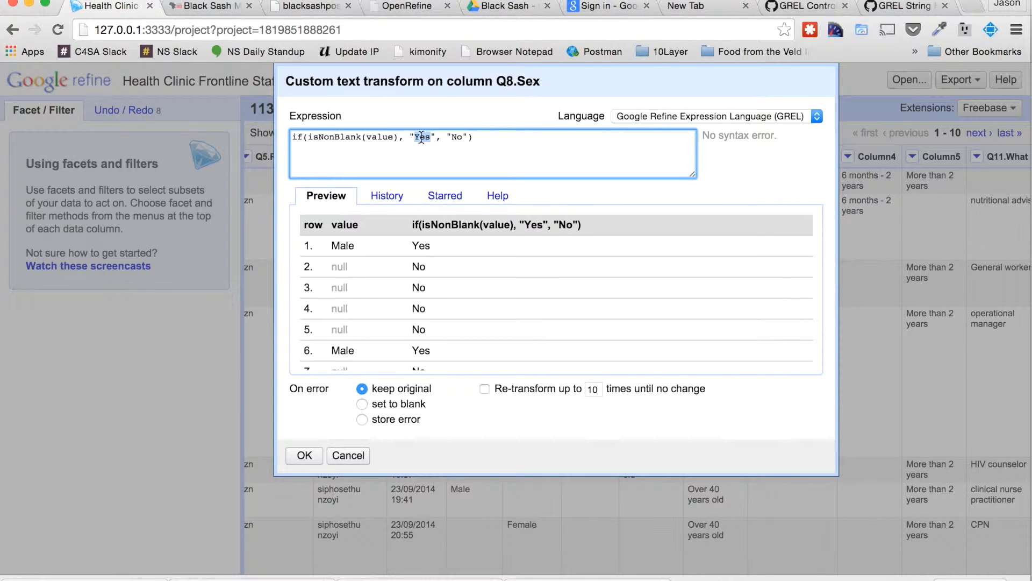
{"action": "type", "text": "Male"}
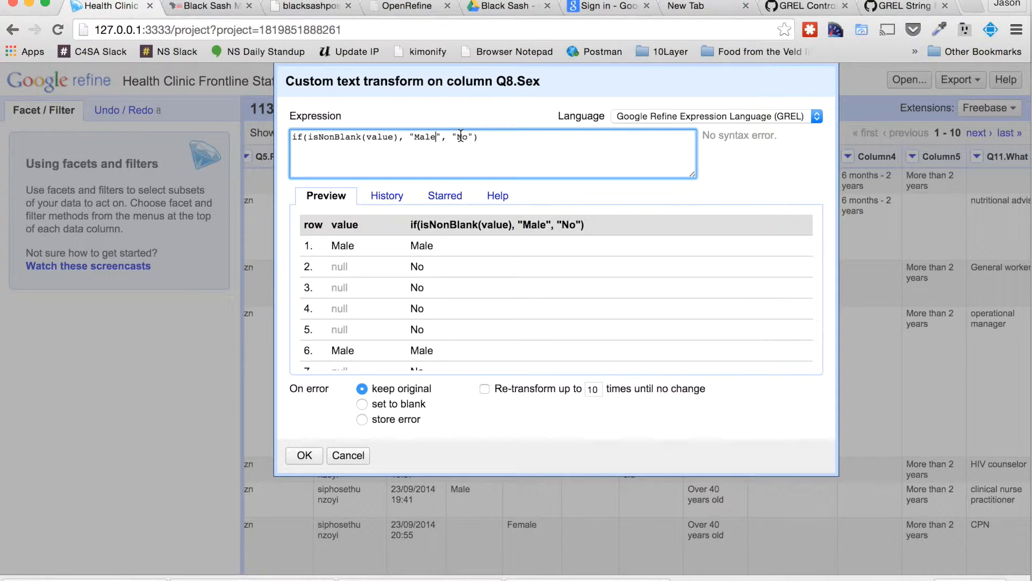
{"action": "left_click", "coordinate": [425, 137]}
{"action": "left_click", "coordinate": [470, 137]}
{"action": "key", "text": "BackSpace"}
{"action": "key", "text": "BackSpace"}
{"action": "key", "text": "BackSpace"}
{"action": "key", "text": "BackSpace"}
{"action": "key", "text": "BackSpace"}
{"action": "key", "text": "BackSpace"}
{"action": "key", "text": "BackSpace"}
{"action": "key", "text": "BackSpace"}
{"action": "key", "text": "BackSpace"}
{"action": "key", "text": "BackSpace"}
{"action": "key", "text": "BackSpace"}
{"action": "key", "text": "BackSpace"}
{"action": "key", "text": "BackSpace"}
{"action": "key", "text": "BackSpace"}
{"action": "key", "text": "BackSpace"}
{"action": "key", "text": "BackSpace"}
{"action": "key", "text": "BackSpace"}
{"action": "key", "text": "BackSpace"}
{"action": "key", "text": "BackSpace"}
{"action": "key", "text": "BackSpace"}
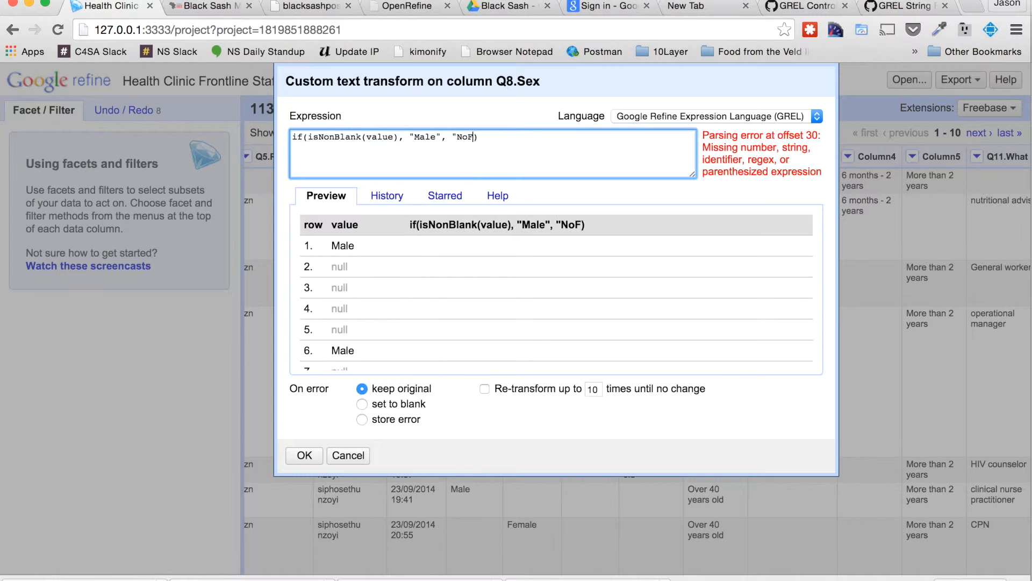
{"action": "key", "text": "super+z"}
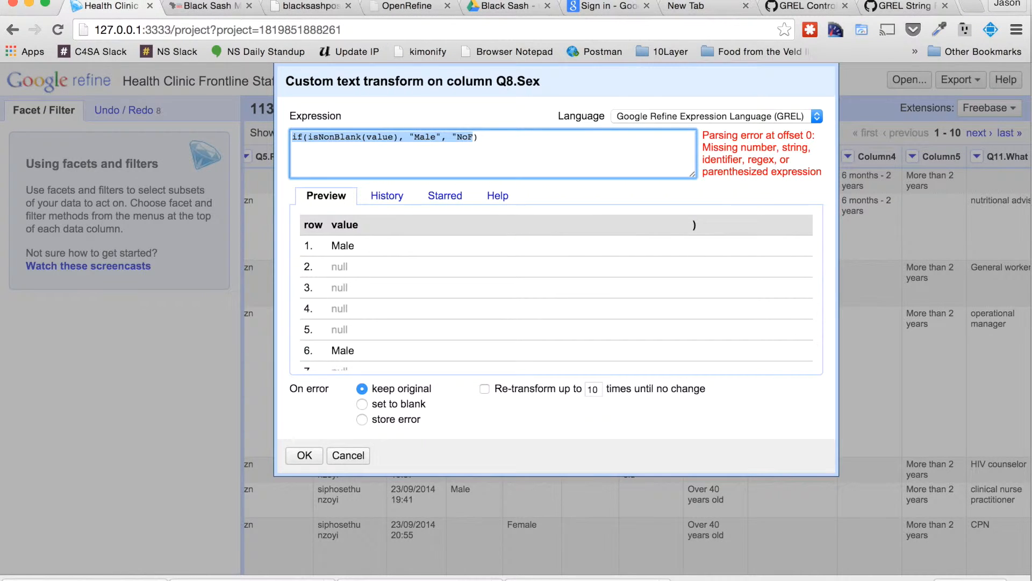
{"action": "key", "text": "Right"}
{"action": "key", "text": "BackSpace"}
{"action": "key", "text": "BackSpace"}
{"action": "key", "text": "BackSpace"}
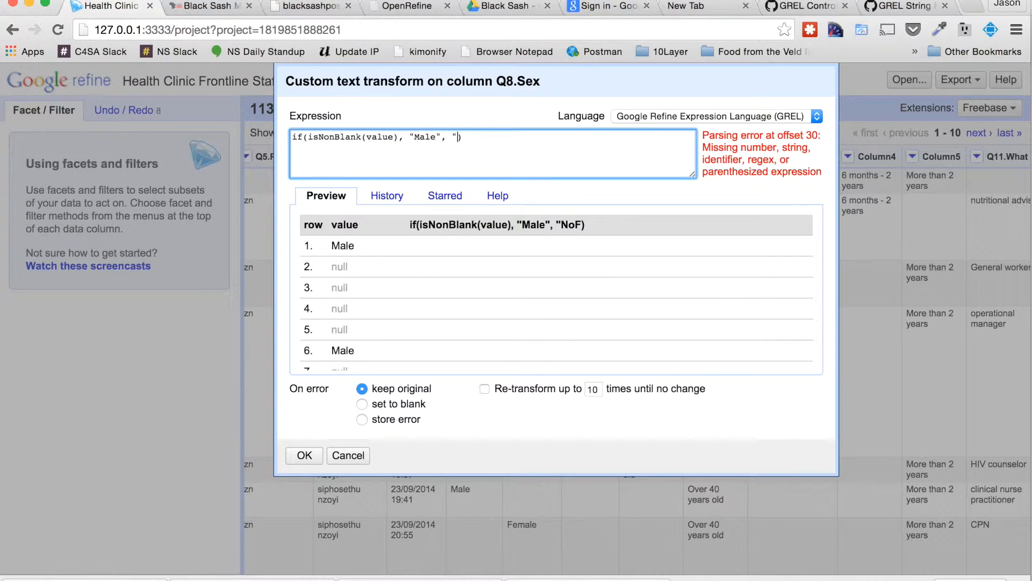
{"action": "type", "text": "Female\""}
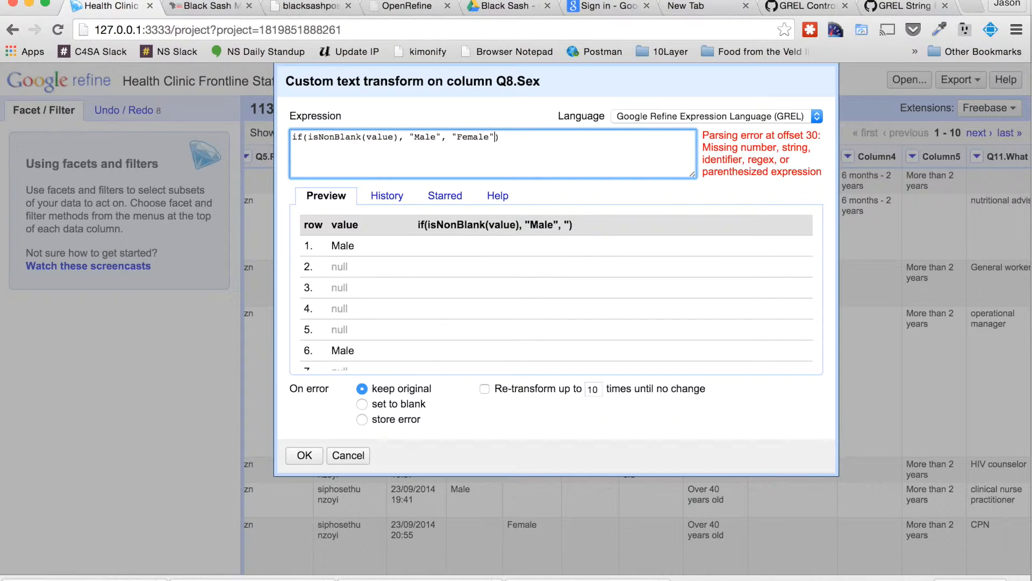
{"action": "scroll", "coordinate": [573, 308], "scroll_direction": "down", "scroll_amount": 2}
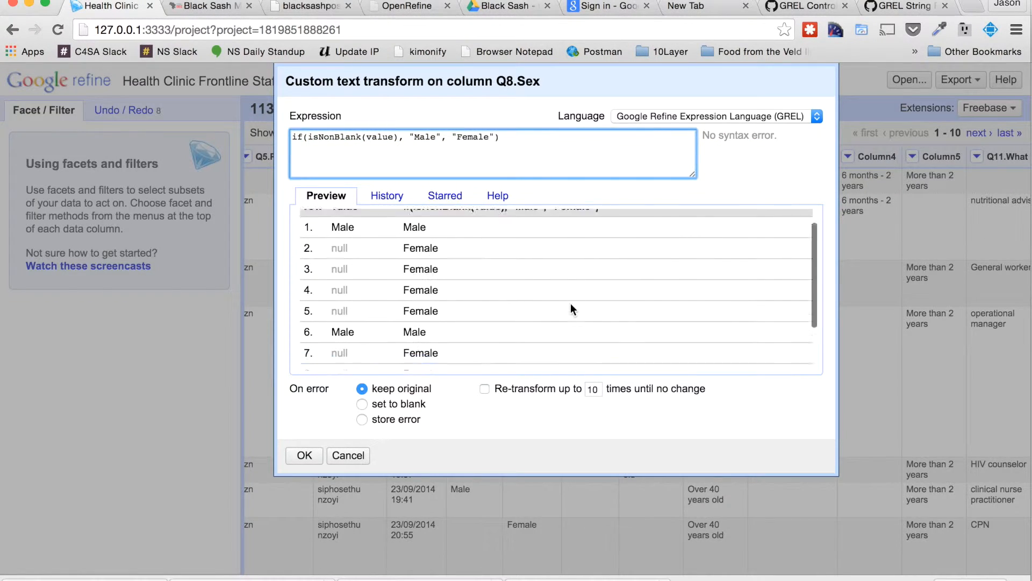
{"action": "scroll", "coordinate": [570, 303], "scroll_direction": "down", "scroll_amount": 2}
{"action": "scroll", "coordinate": [570, 303], "scroll_direction": "up", "scroll_amount": 4}
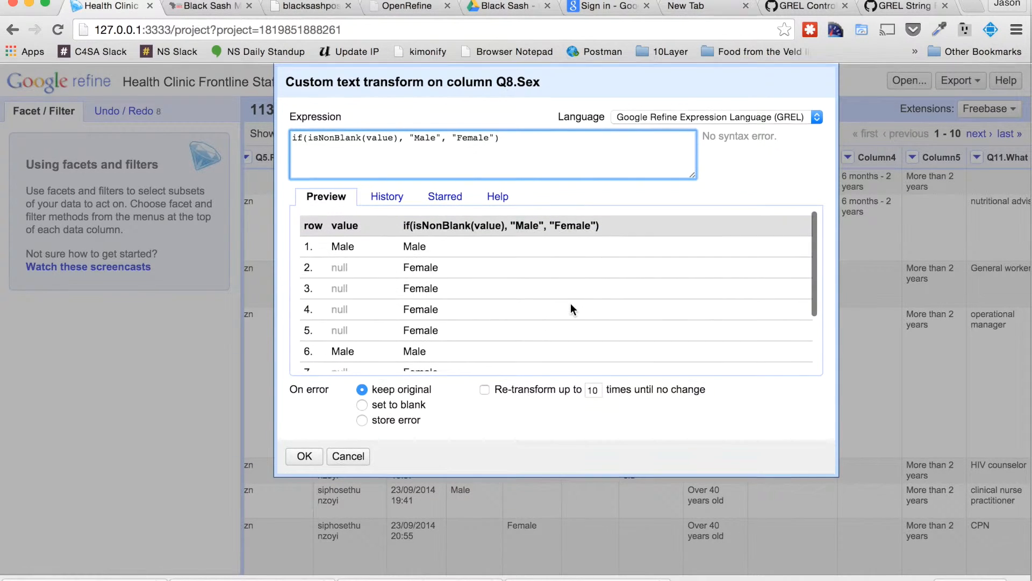
Make the expression return value when non-blank and cells["Column"].value otherwise, apply the transform and check the Q8.Sex column
{"action": "left_click_drag", "start_coordinate": [410, 137], "coordinate": [440, 138]}
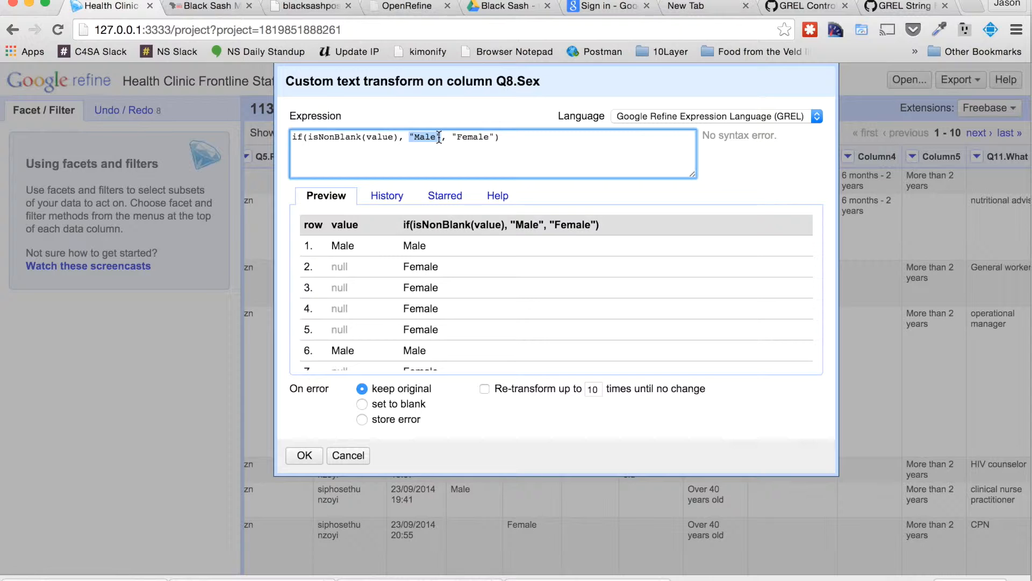
{"action": "type", "text": "value"}
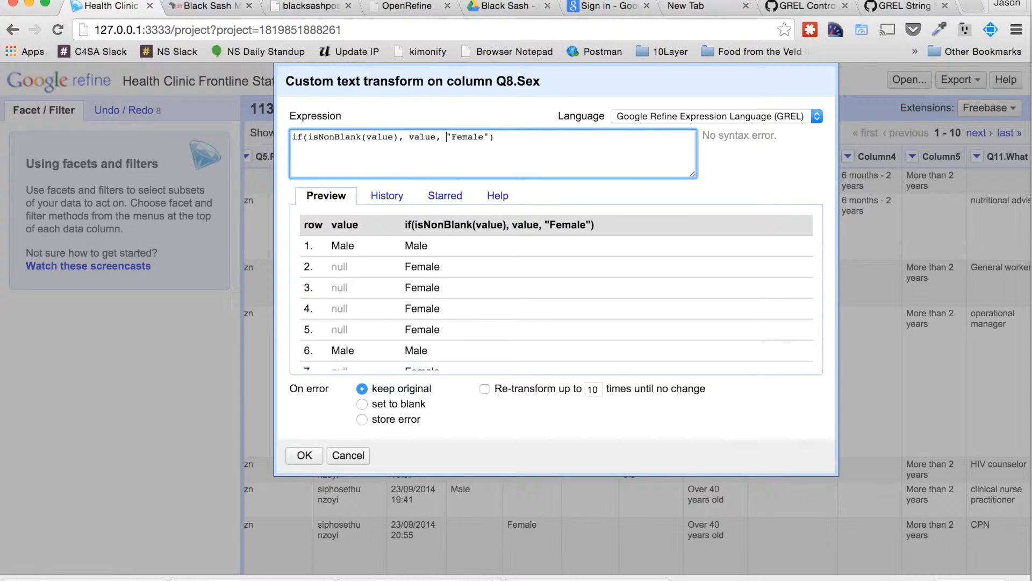
{"action": "key", "text": "shift+End"}
{"action": "key", "text": "shift+Left"}
{"action": "key", "text": "BackSpace"}
{"action": "type", "text": "cells"}
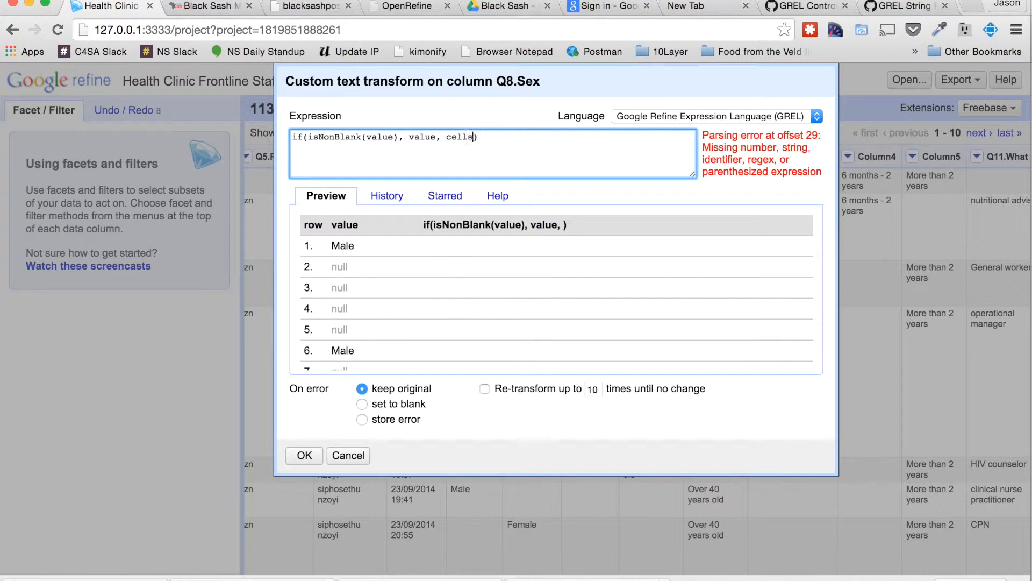
{"action": "type", "text": "[\"Column\"].value"}
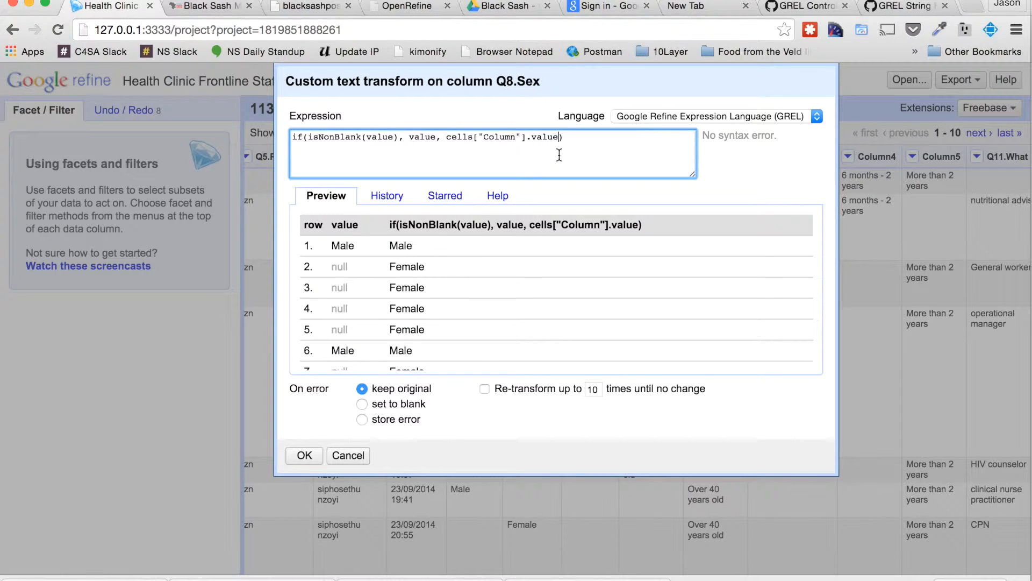
{"action": "left_click", "coordinate": [305, 455]}
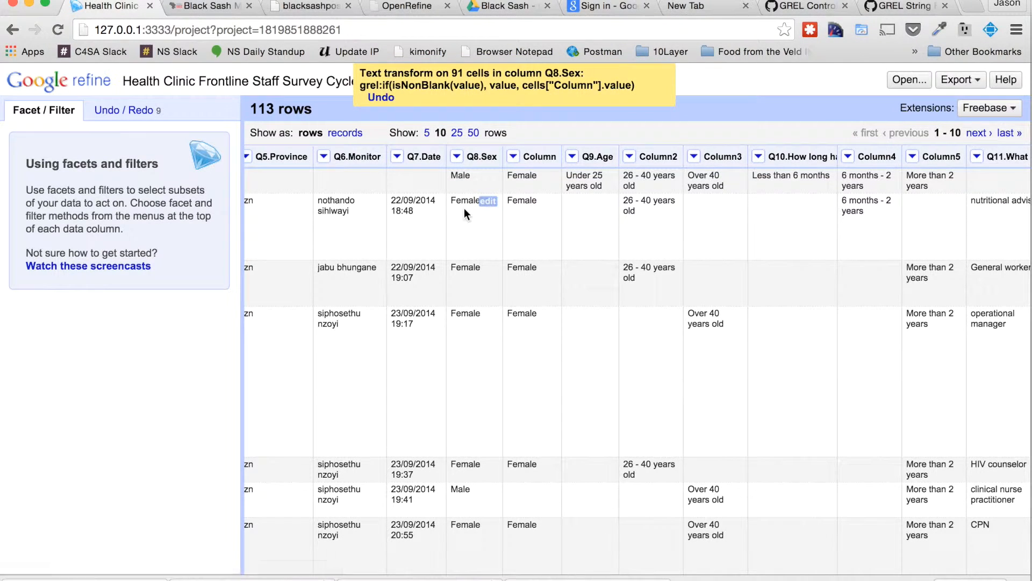
{"action": "scroll", "coordinate": [476, 240], "scroll_direction": "down", "scroll_amount": 2}
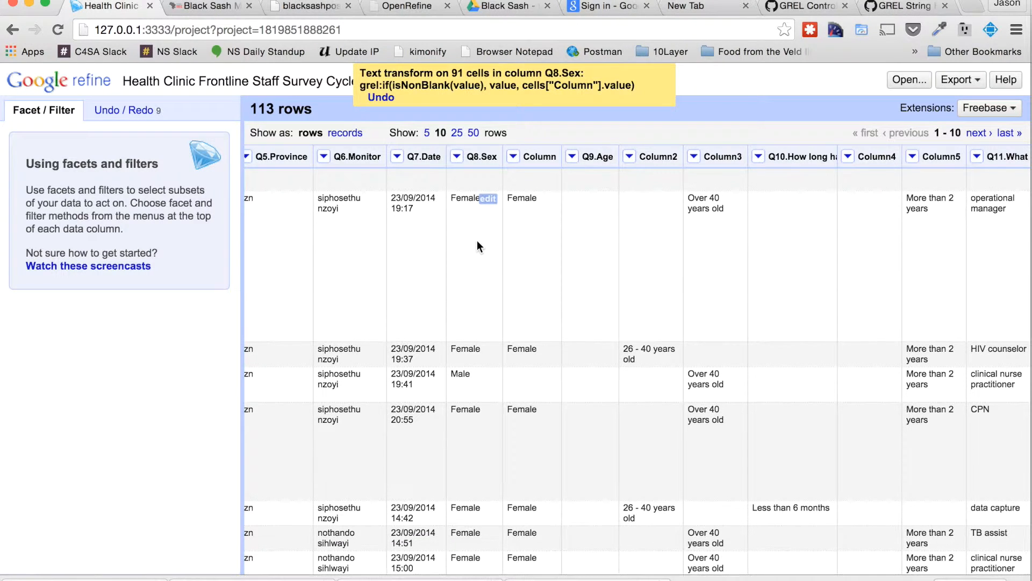
{"action": "scroll", "coordinate": [477, 240], "scroll_direction": "up", "scroll_amount": 2}
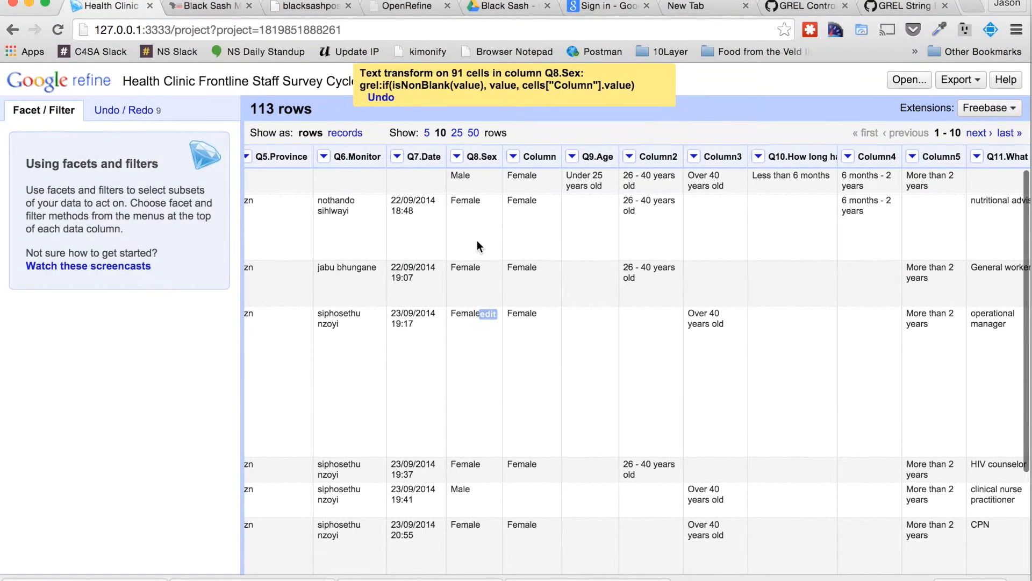
Remove the leftover column named Column beside Q8.Sex and look over the remaining rows
{"action": "left_click", "coordinate": [514, 156]}
{"action": "mouse_move", "coordinate": [536, 178]}
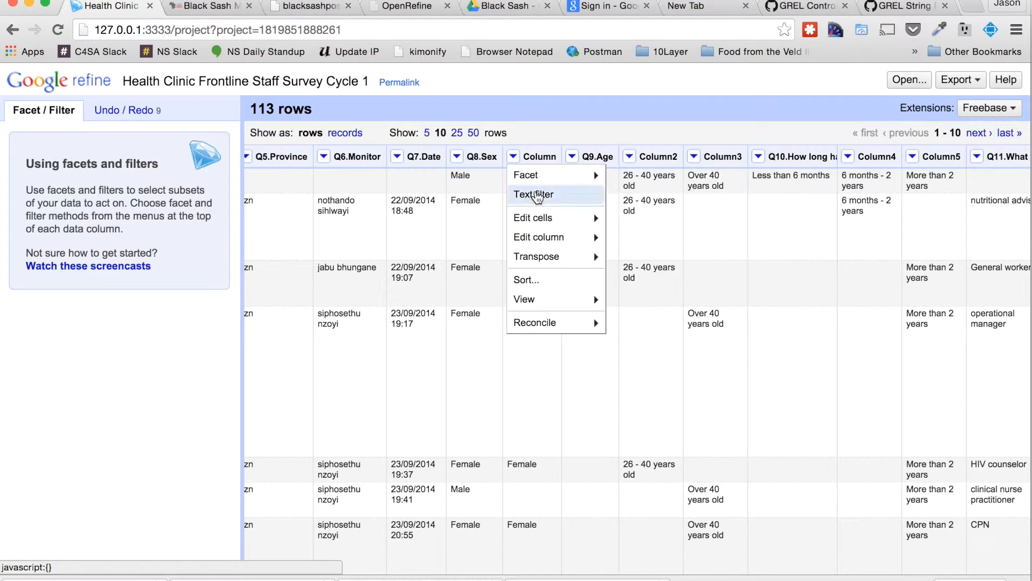
{"action": "mouse_move", "coordinate": [539, 239]}
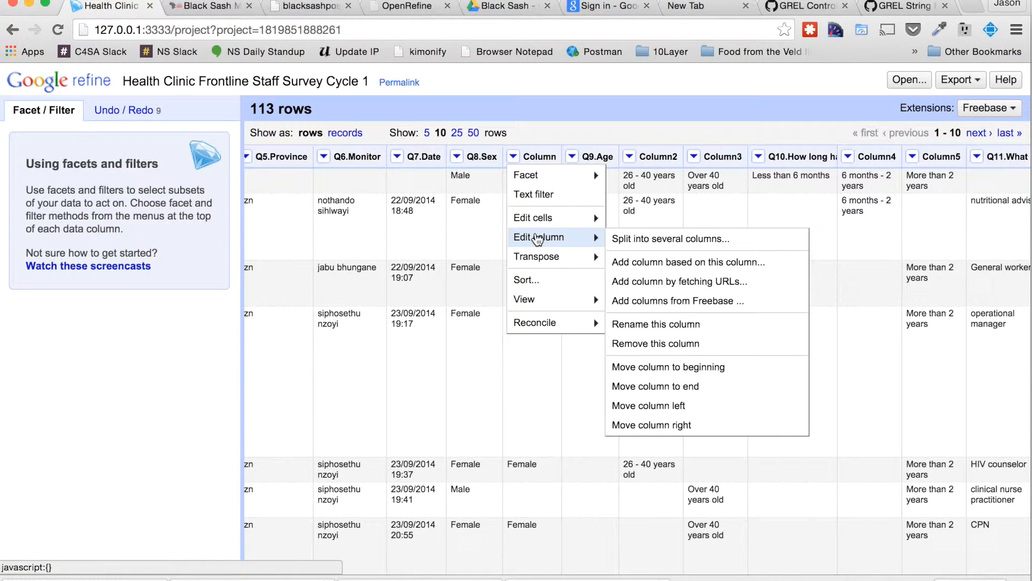
{"action": "left_click", "coordinate": [661, 342]}
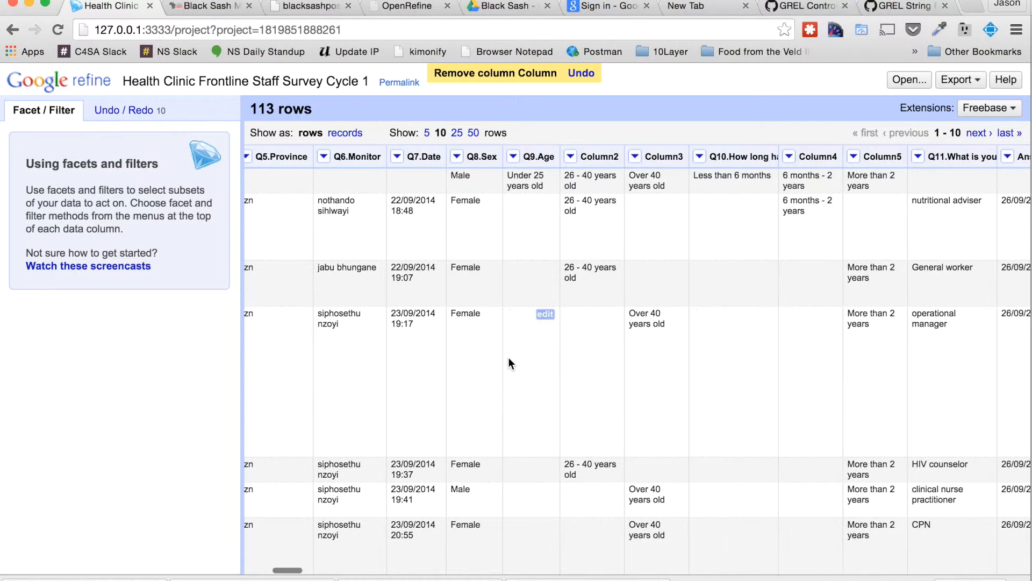
{"action": "scroll", "coordinate": [474, 301], "scroll_direction": "down", "scroll_amount": 3}
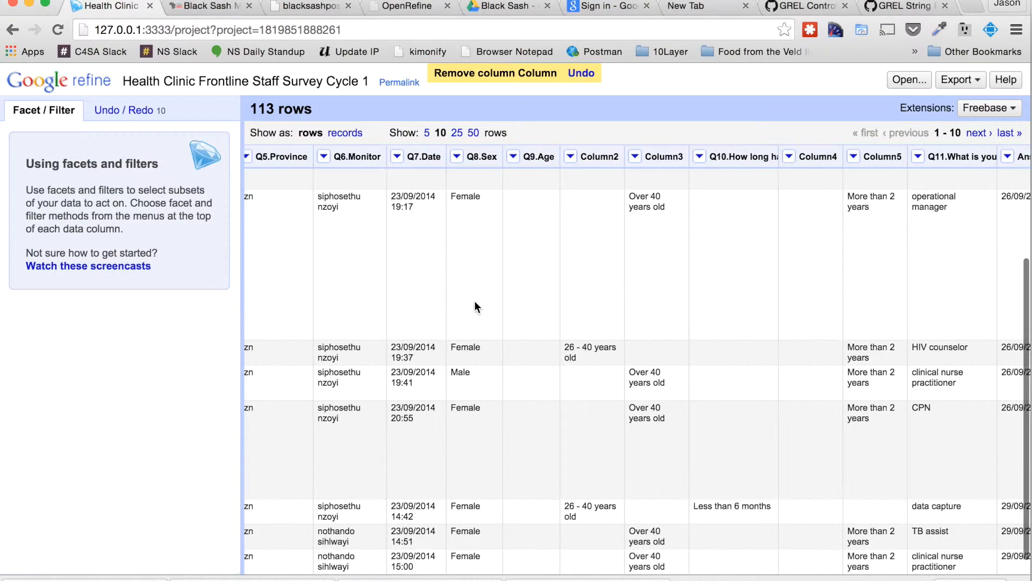
{"action": "scroll", "coordinate": [474, 301], "scroll_direction": "up", "scroll_amount": 3}
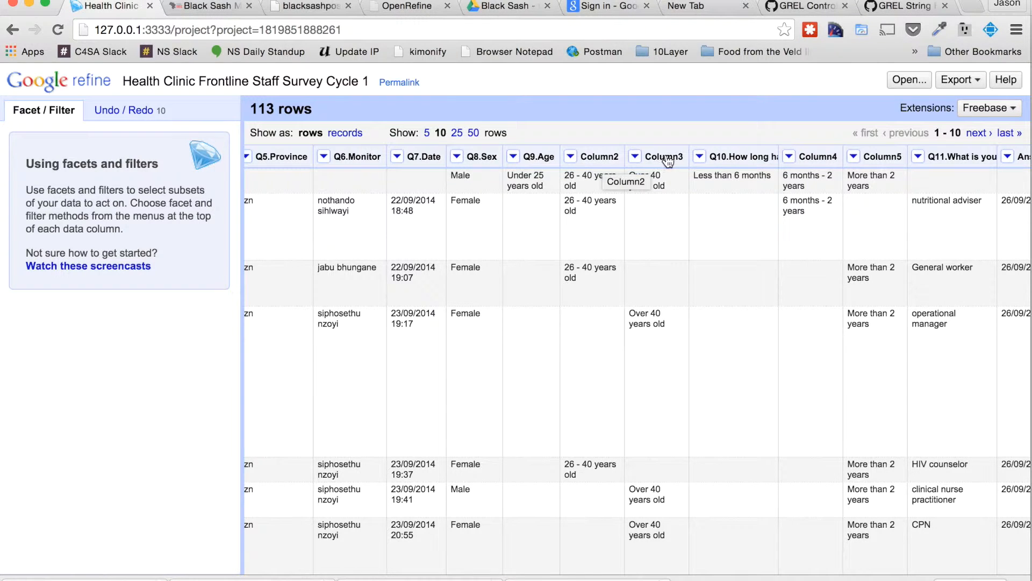
Start a custom text transform on Q9.Age, reusing the earlier isNonBlank expression from the project's expression history
{"action": "left_click", "coordinate": [514, 156]}
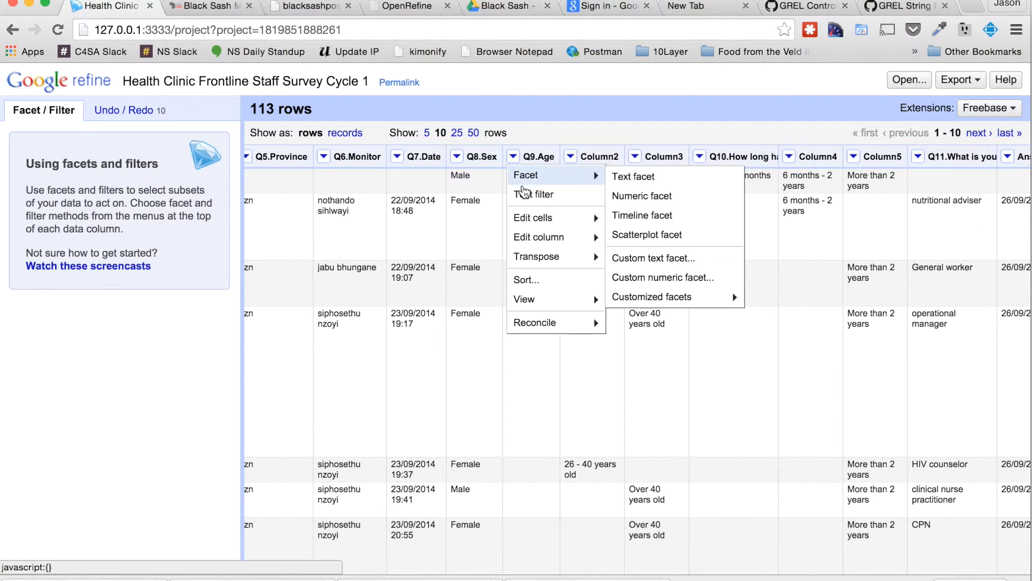
{"action": "mouse_move", "coordinate": [538, 217]}
{"action": "left_click", "coordinate": [636, 221]}
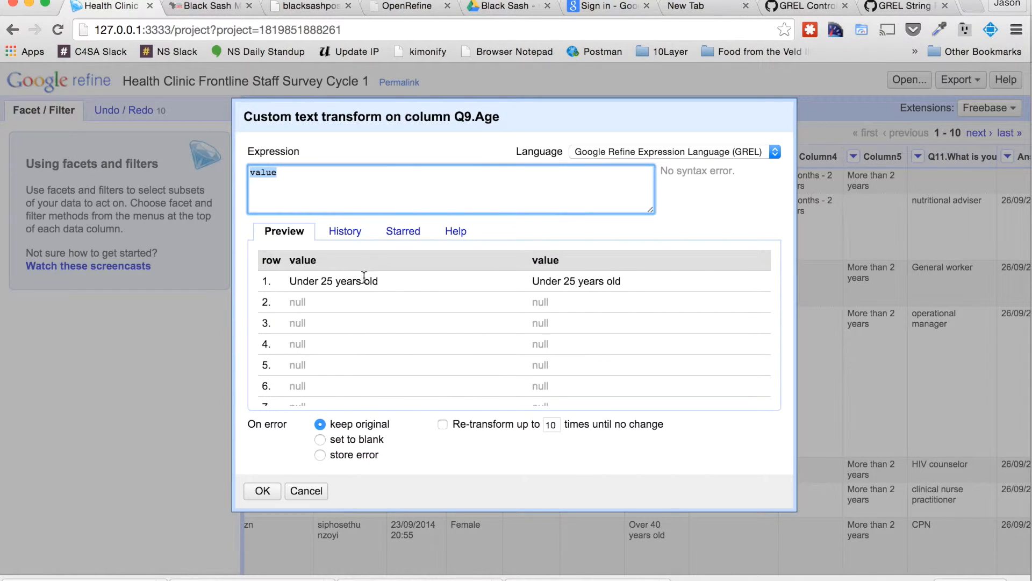
{"action": "left_click", "coordinate": [350, 233]}
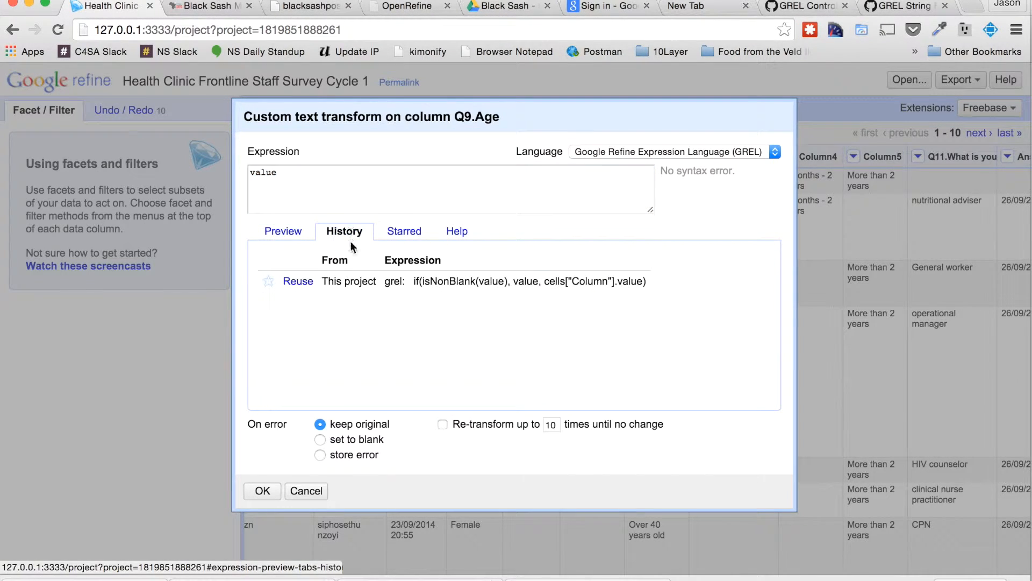
{"action": "left_click", "coordinate": [298, 282]}
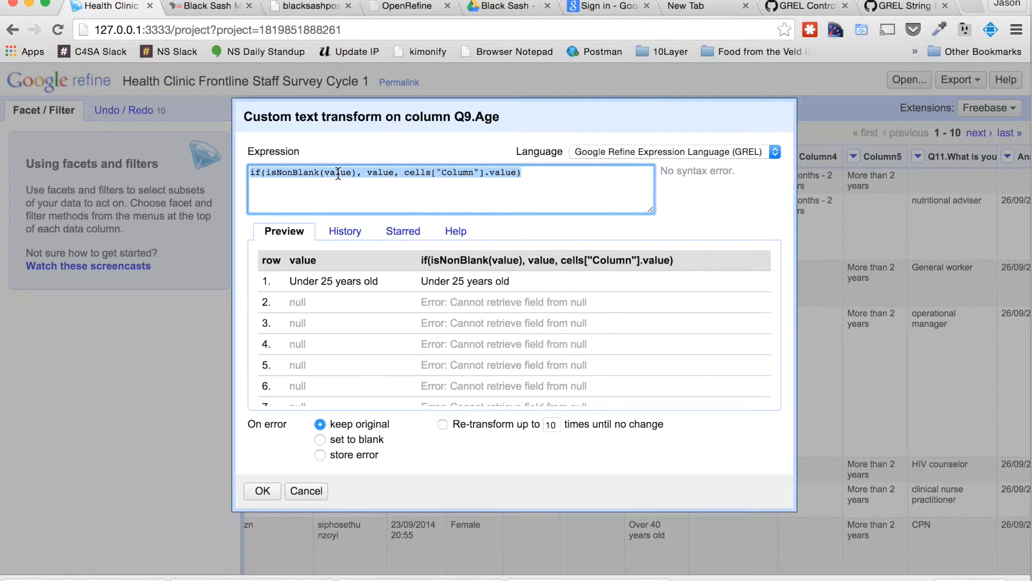
Change the fallback reference to Column1 and wrap it in a nested if testing isNonBlank(cells["Column1"].value)
{"action": "double_click", "coordinate": [375, 173]}
{"action": "left_click", "coordinate": [406, 173]}
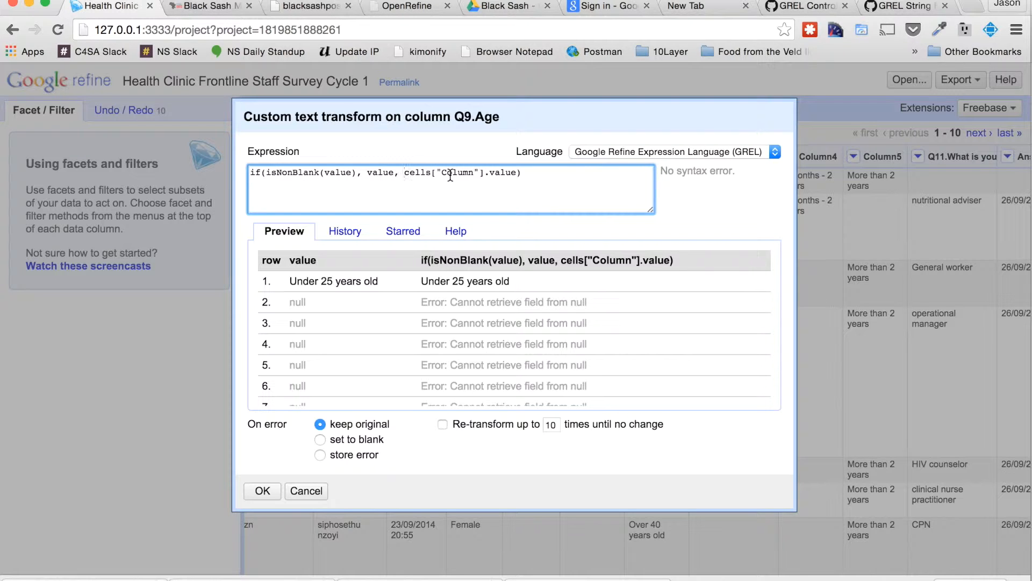
{"action": "left_click", "coordinate": [473, 173]}
{"action": "type", "text": "1"}
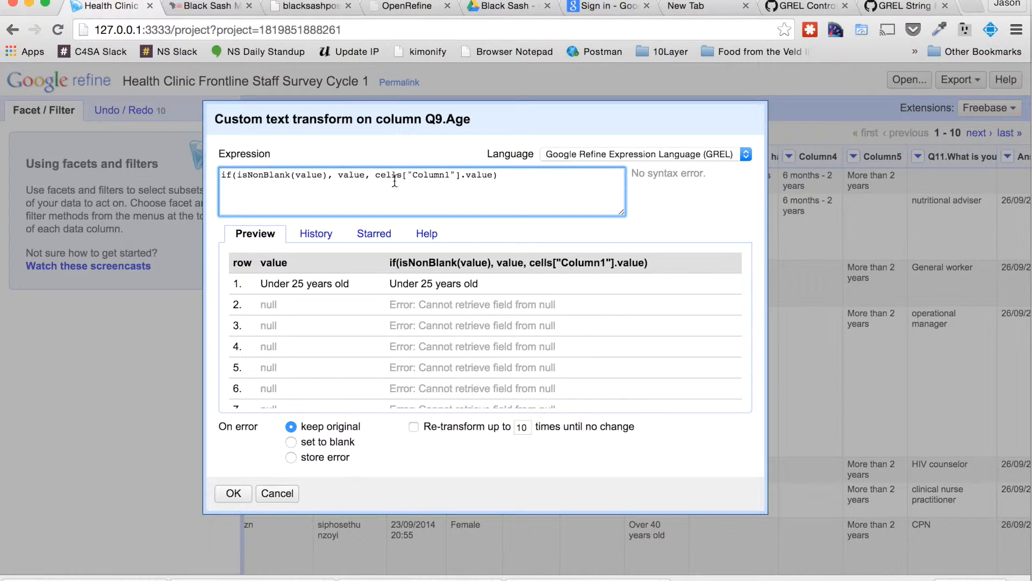
{"action": "left_click", "coordinate": [375, 175]}
{"action": "type", "text": "if (isNonBlank("}
{"action": "key", "text": "super+Right"}
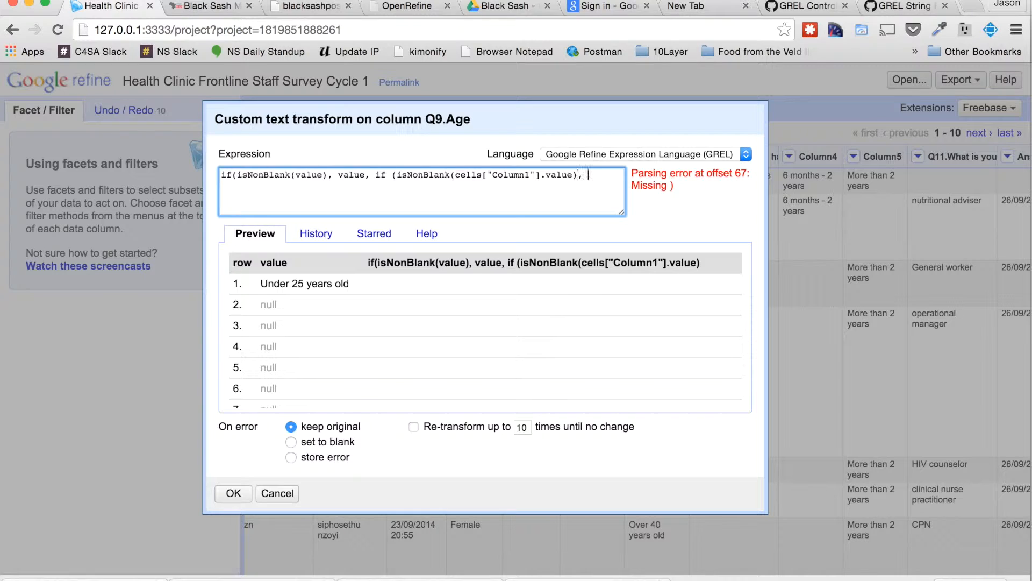
Make the nested if, on its own line, return cells["Column1"].value when non-blank and cells["Column2"].value otherwise, closing both parentheses
{"action": "left_click_drag", "start_coordinate": [456, 175], "coordinate": [573, 175]}
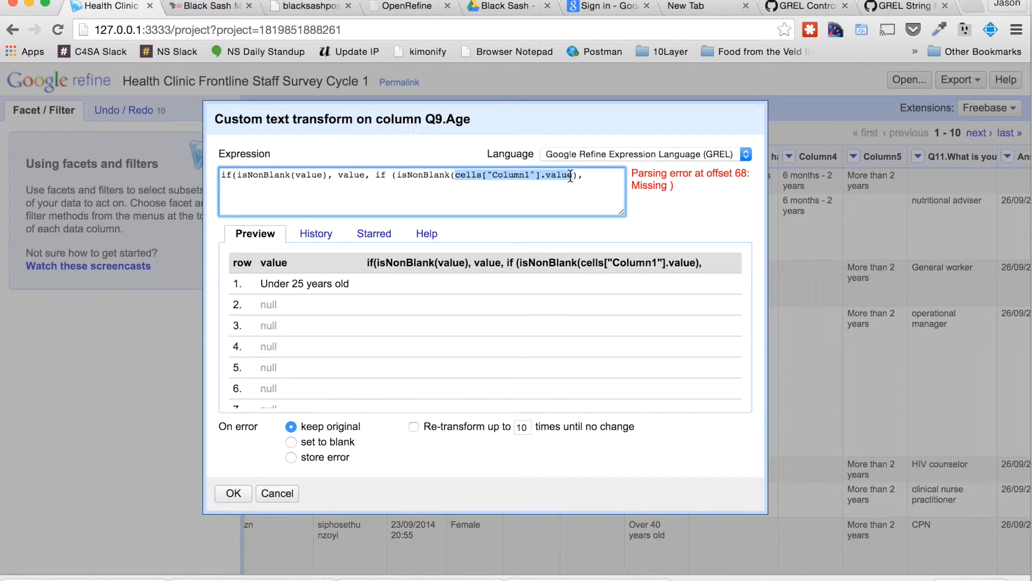
{"action": "key", "text": "ctrl+c"}
{"action": "left_click", "coordinate": [589, 177]}
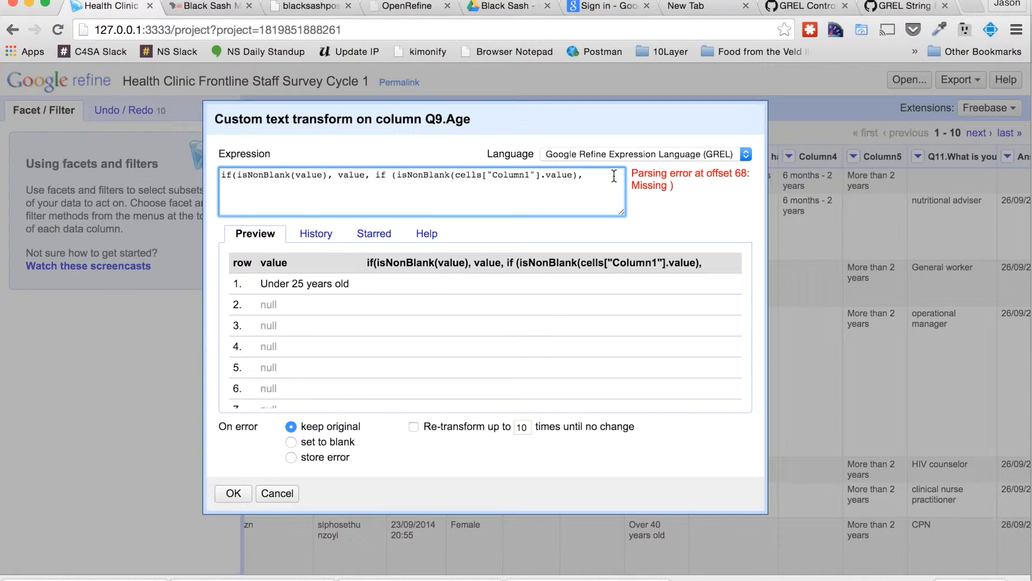
{"action": "key", "text": "ctrl+v"}
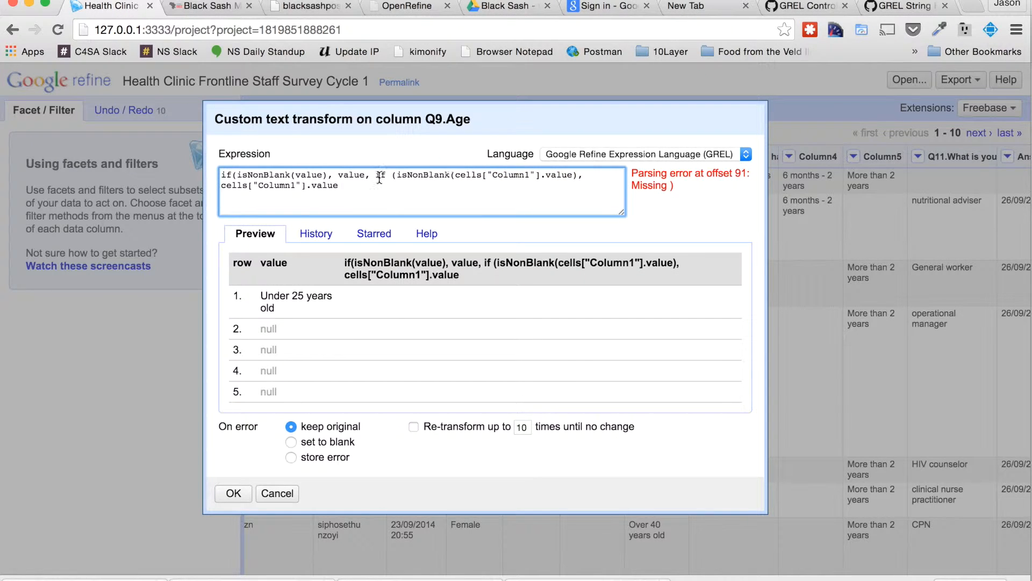
{"action": "left_click", "coordinate": [375, 177]}
{"action": "key", "text": "Return"}
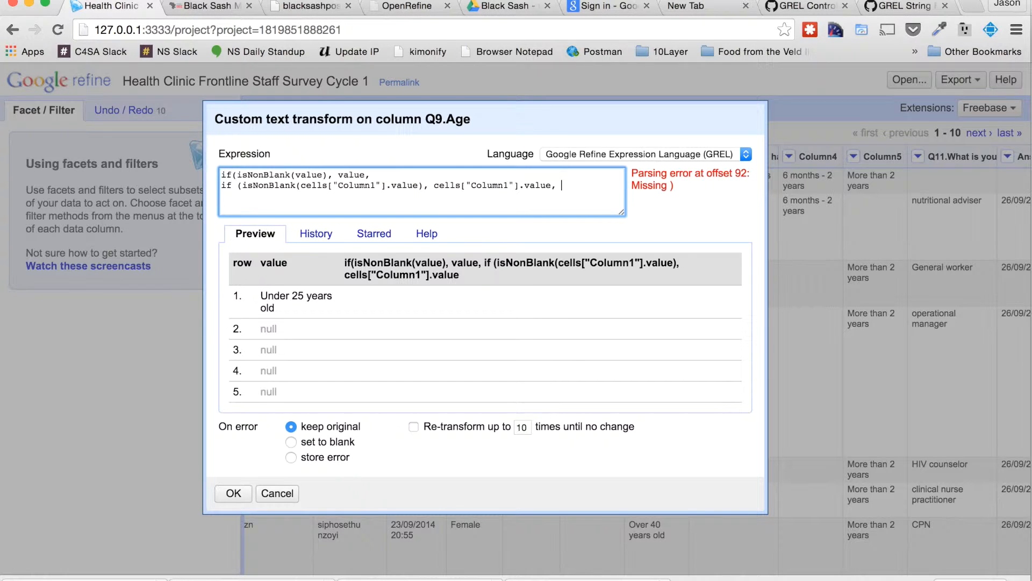
{"action": "left_click_drag", "start_coordinate": [434, 185], "coordinate": [546, 186]}
{"action": "left_click", "coordinate": [569, 184]}
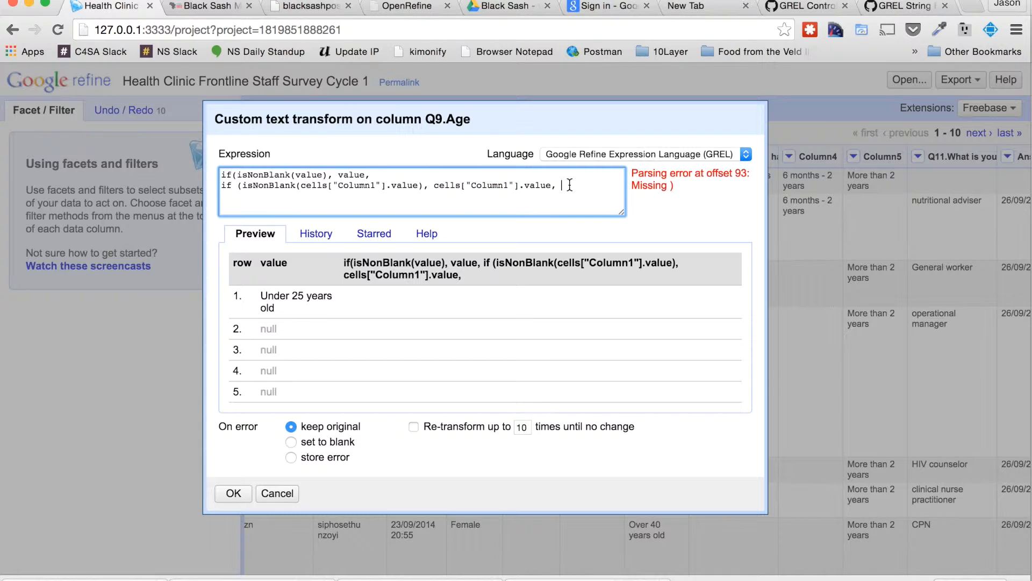
{"action": "key", "text": "super+v"}
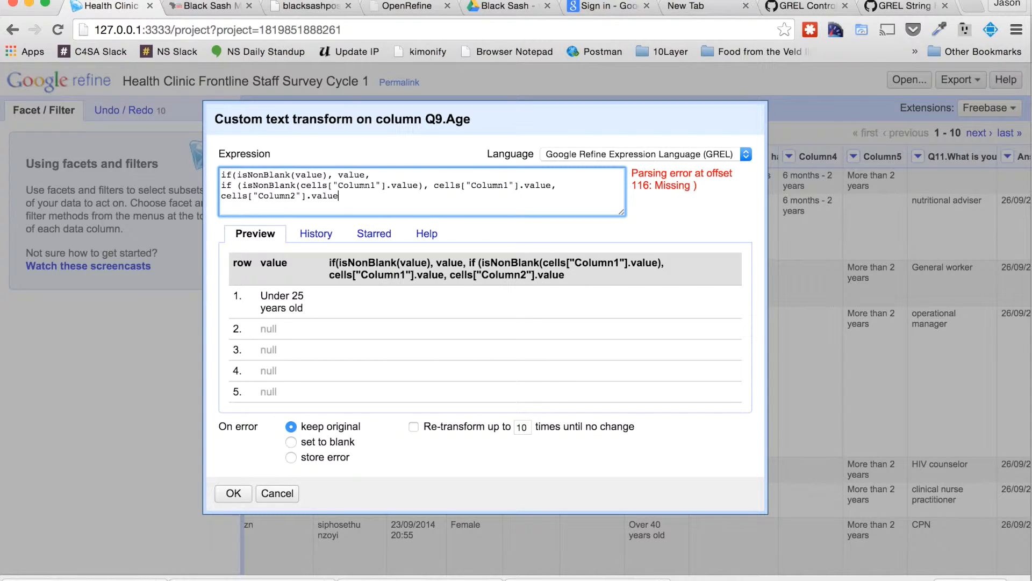
{"action": "type", "text": ")"}
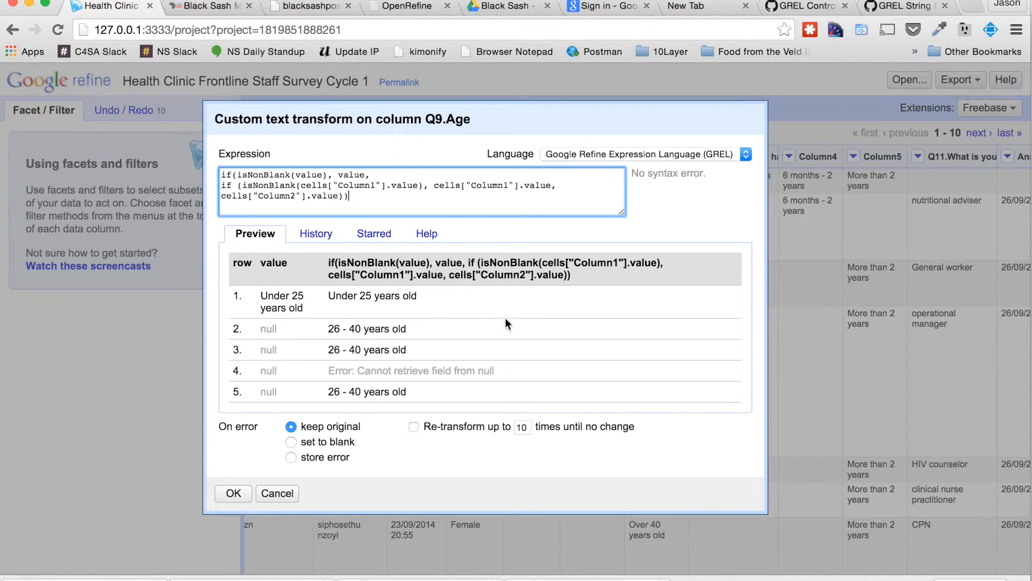
Add a third nested if that returns cells["Column2"].value when non-blank and cells["Column3"].value otherwise, with all parentheses closed
{"action": "left_click_drag", "start_coordinate": [586, 117], "coordinate": [580, 90]}
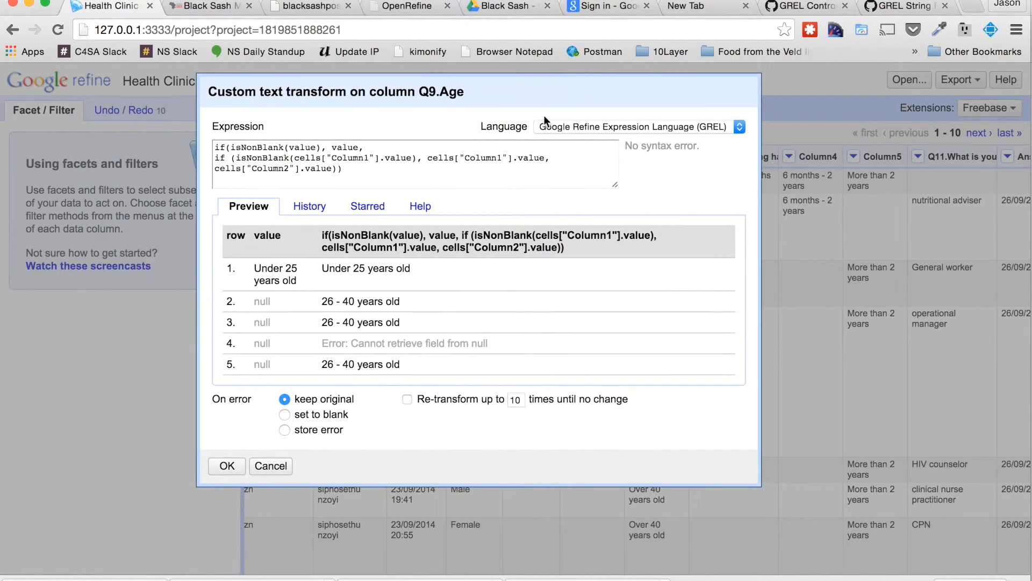
{"action": "left_click", "coordinate": [336, 170]}
{"action": "key", "text": "Return"}
{"action": "key", "text": "Return"}
{"action": "key", "text": "Up"}
{"action": "key", "text": "shift+Down"}
{"action": "key", "text": "shift+Down"}
{"action": "key", "text": "Right"}
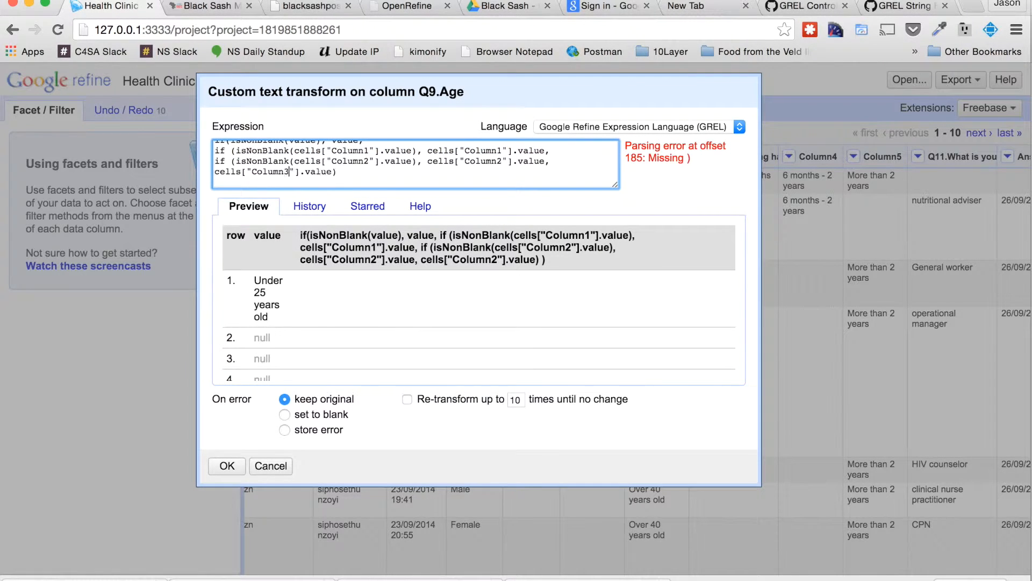
{"action": "scroll", "coordinate": [350, 175], "scroll_direction": "down", "scroll_amount": 1}
{"action": "left_click", "coordinate": [347, 175]}
{"action": "type", "text": ")"}
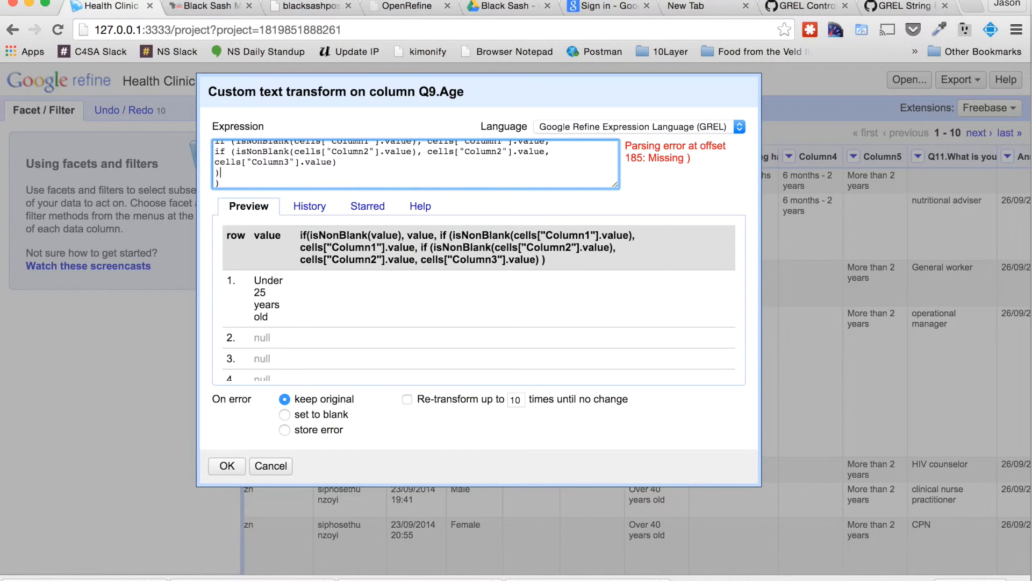
Review the full nested expression and its preview rows, apply the transform to Q9.Age and check the merged column
{"action": "scroll", "coordinate": [442, 316], "scroll_direction": "down", "scroll_amount": 3}
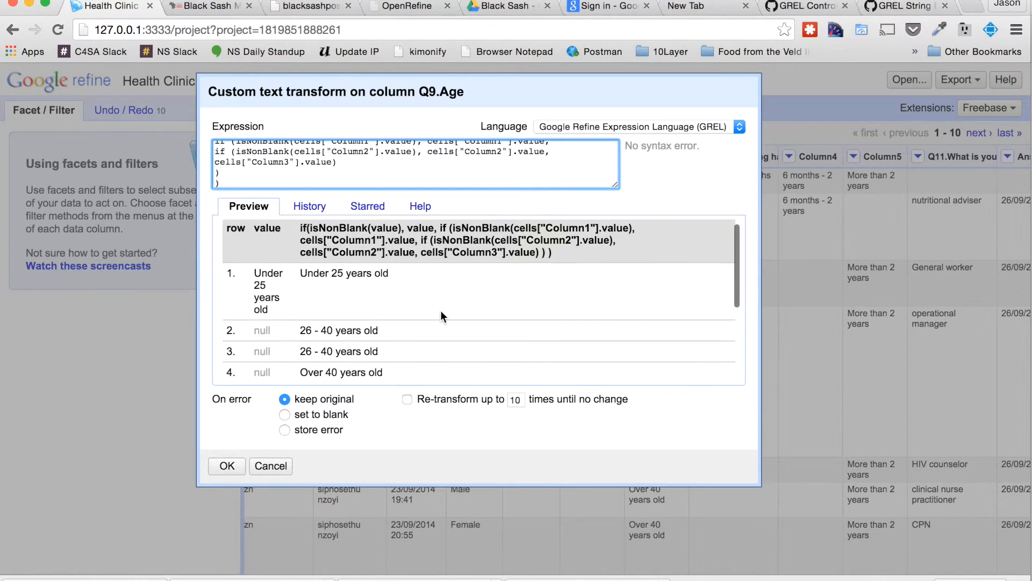
{"action": "scroll", "coordinate": [440, 311], "scroll_direction": "up", "scroll_amount": 3}
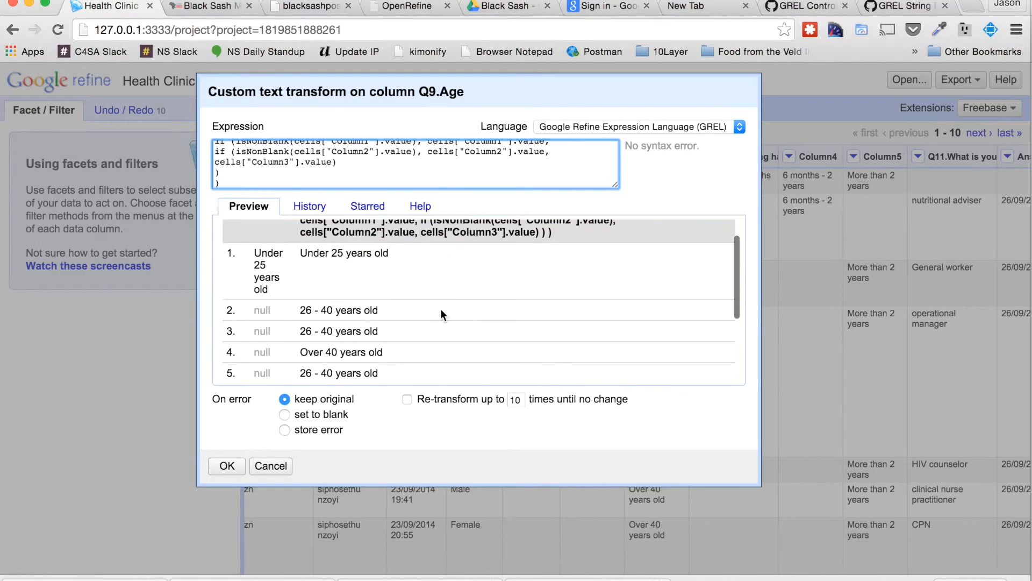
{"action": "left_click_drag", "start_coordinate": [615, 185], "coordinate": [630, 285]}
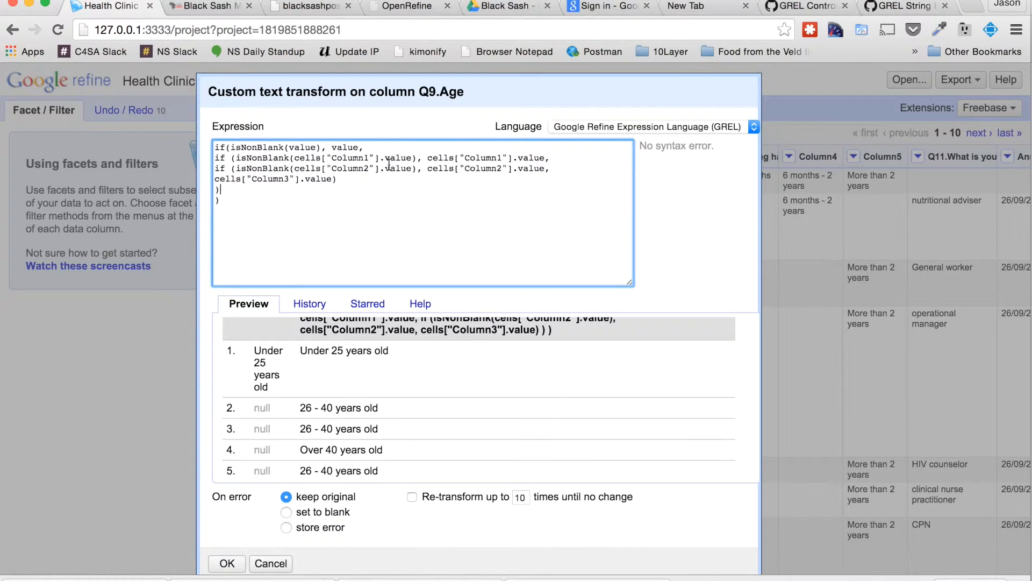
{"action": "left_click", "coordinate": [377, 148]}
{"action": "left_click_drag", "start_coordinate": [629, 282], "coordinate": [665, 228]}
{"action": "left_click", "coordinate": [227, 508]}
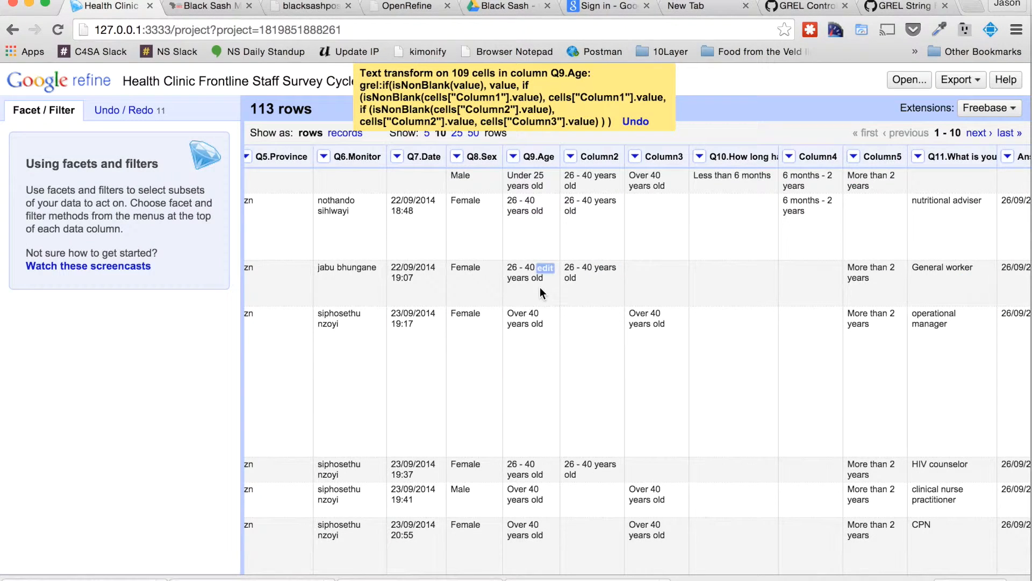
{"action": "scroll", "coordinate": [535, 276], "scroll_direction": "down", "scroll_amount": 1}
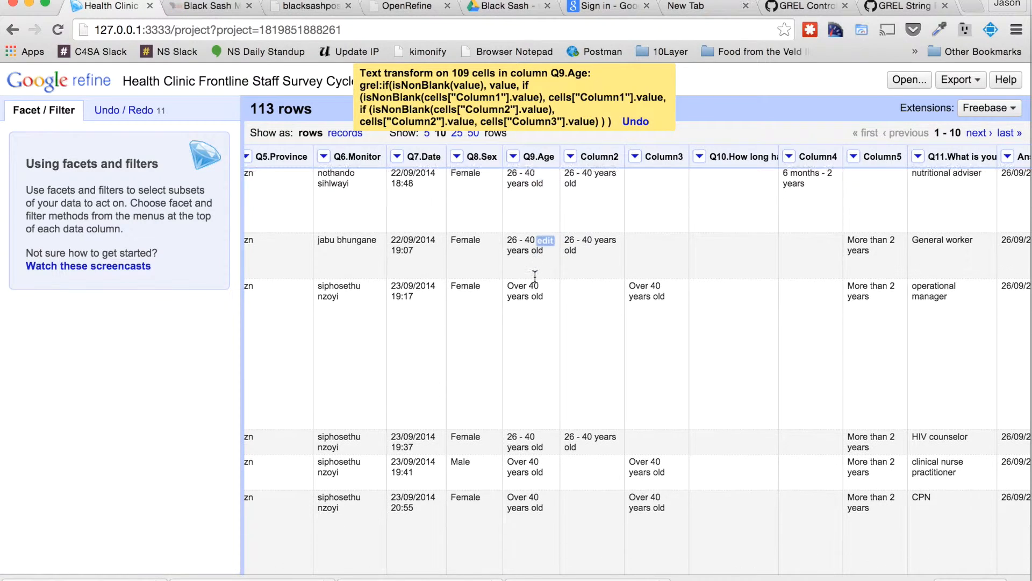
{"action": "scroll", "coordinate": [535, 277], "scroll_direction": "down", "scroll_amount": 3}
{"action": "scroll", "coordinate": [534, 275], "scroll_direction": "up", "scroll_amount": 3}
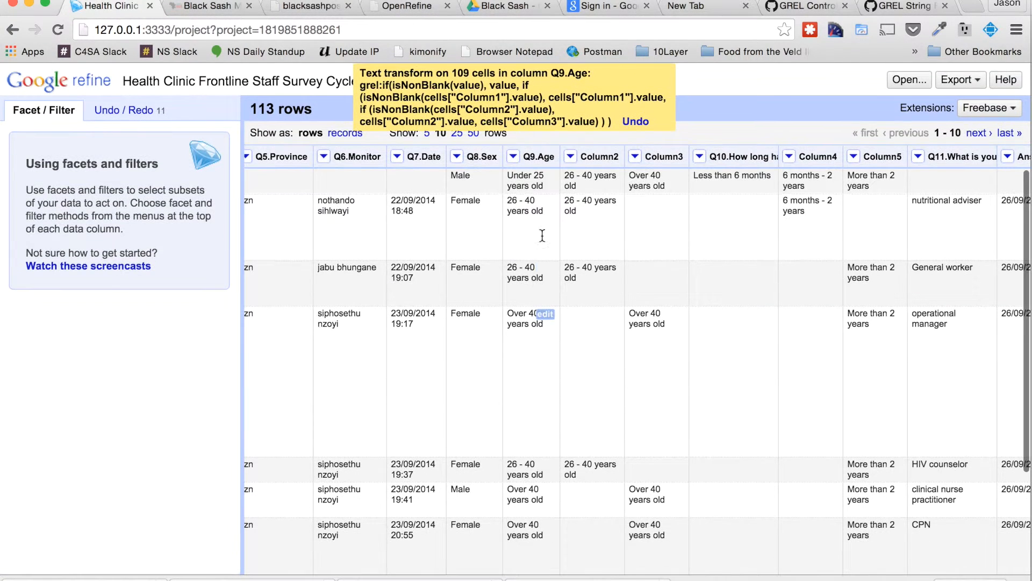
{"action": "left_click", "coordinate": [571, 157]}
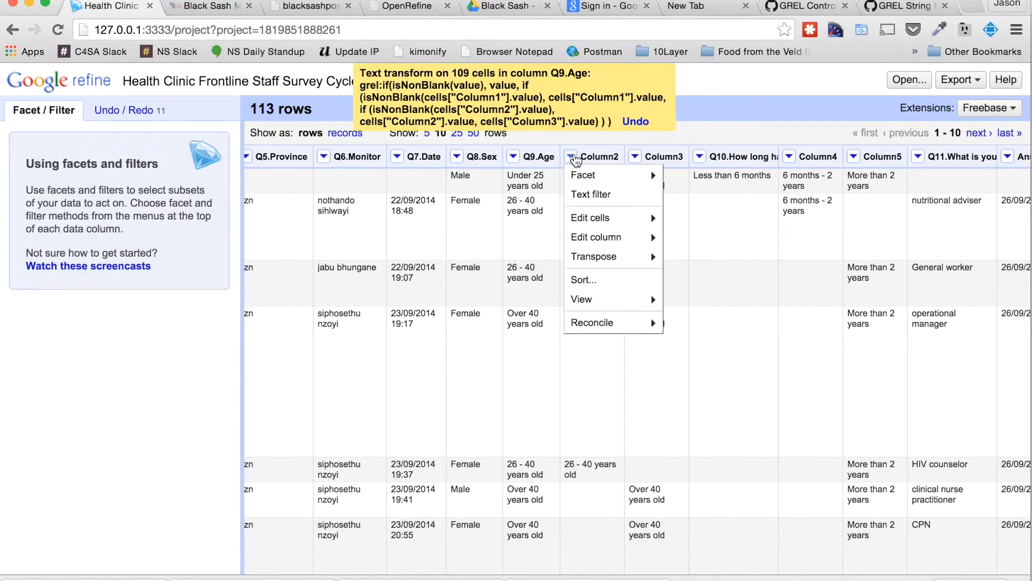
{"action": "mouse_move", "coordinate": [595, 210]}
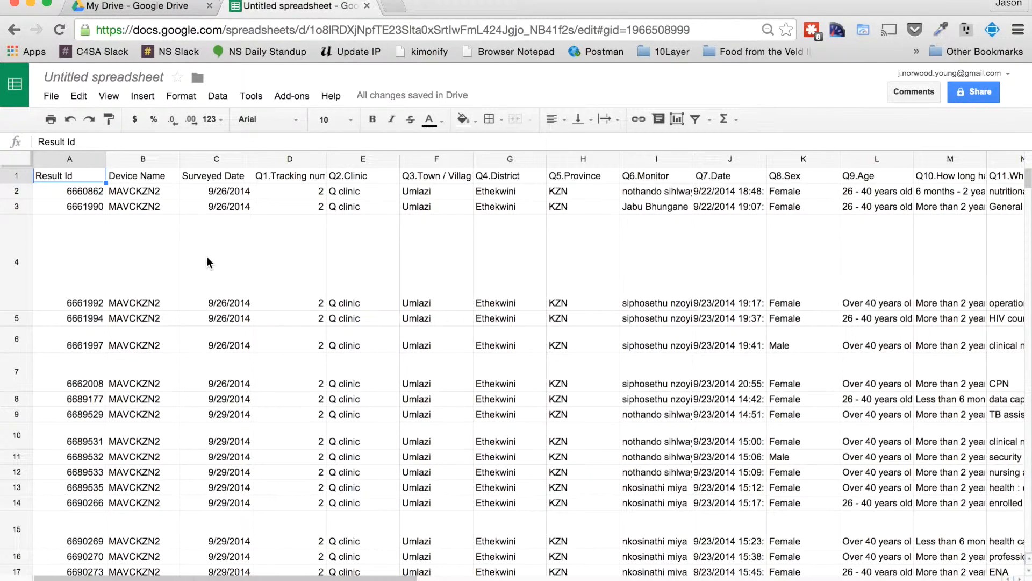
Look across the cleaned survey columns in the Google Sheets spreadsheet, from Result Id through the Q13 answers
{"action": "scroll", "coordinate": [367, 299], "scroll_direction": "right", "scroll_amount": 5}
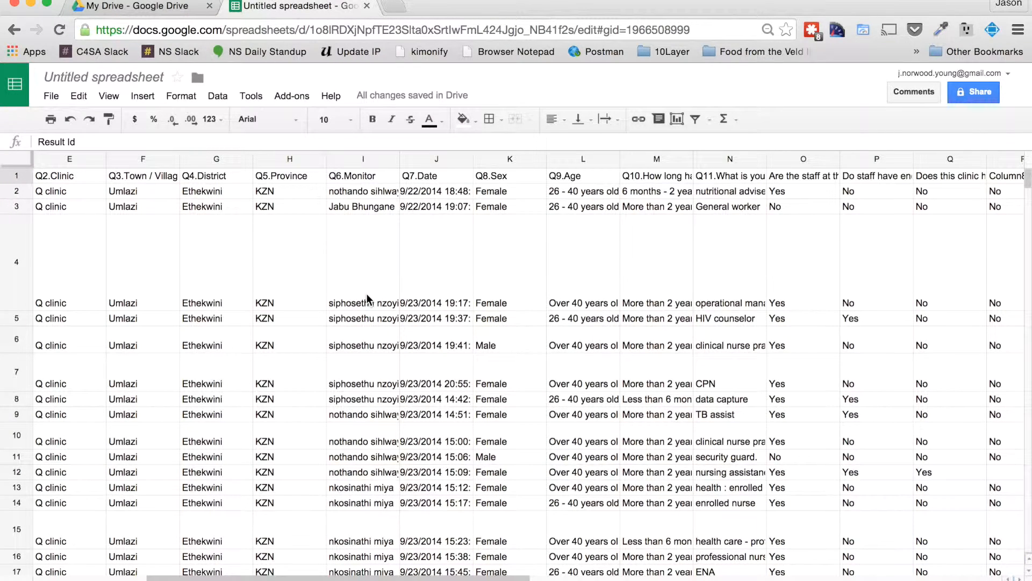
{"action": "left_click", "coordinate": [367, 299]}
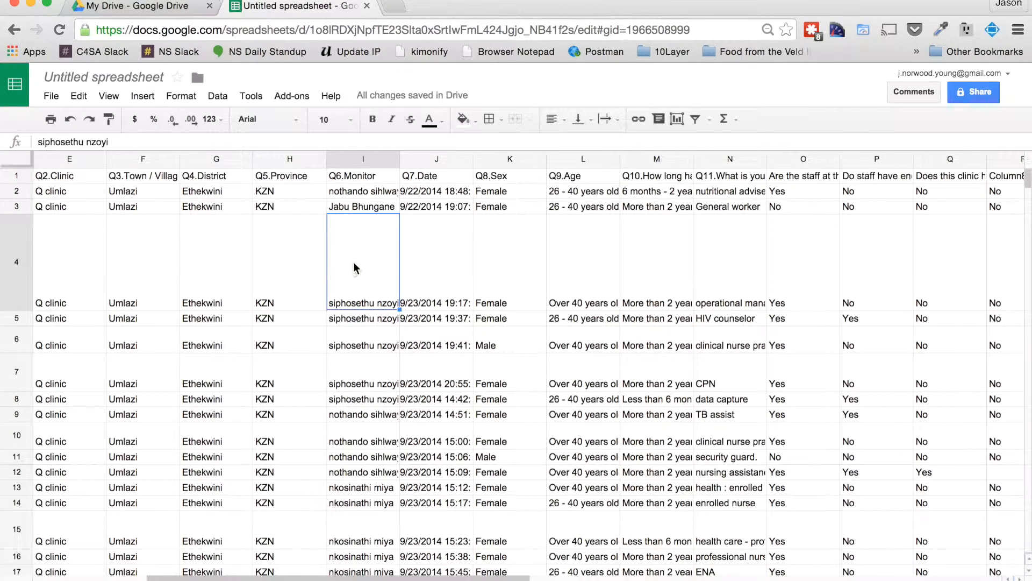
{"action": "scroll", "coordinate": [355, 268], "scroll_direction": "right", "scroll_amount": 3}
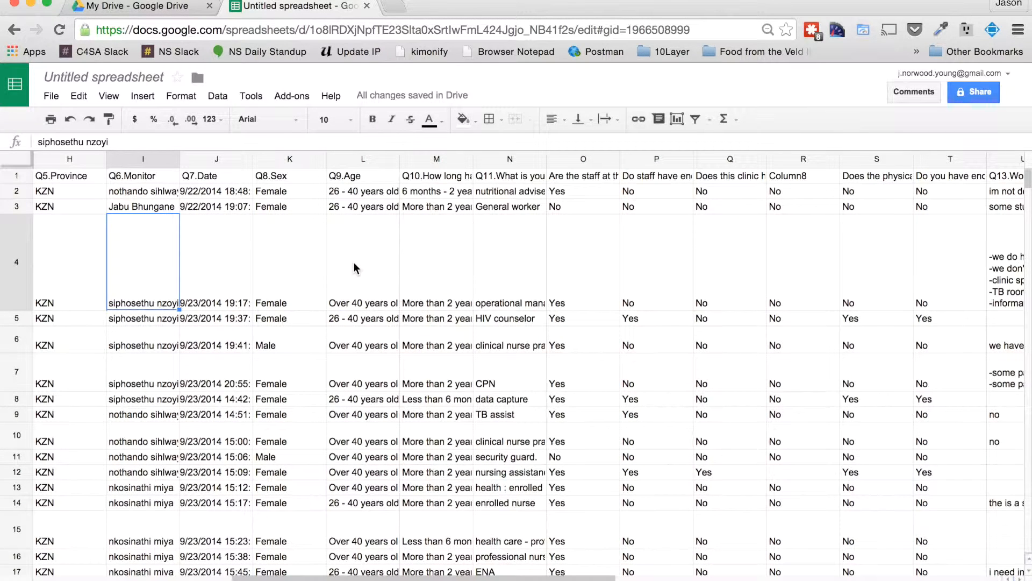
{"action": "scroll", "coordinate": [354, 267], "scroll_direction": "left", "scroll_amount": 5}
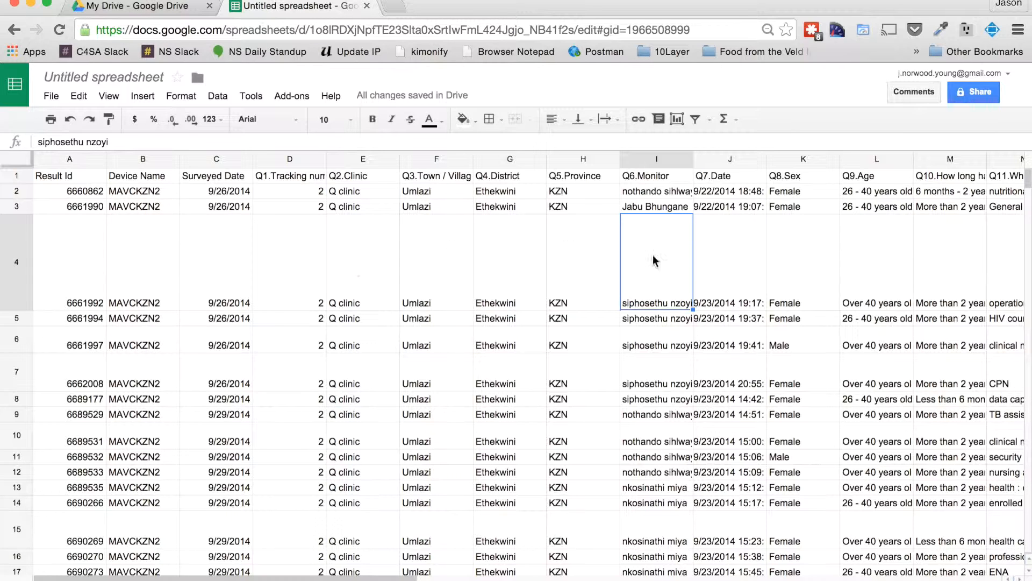
{"action": "scroll", "coordinate": [722, 235], "scroll_direction": "right", "scroll_amount": 1}
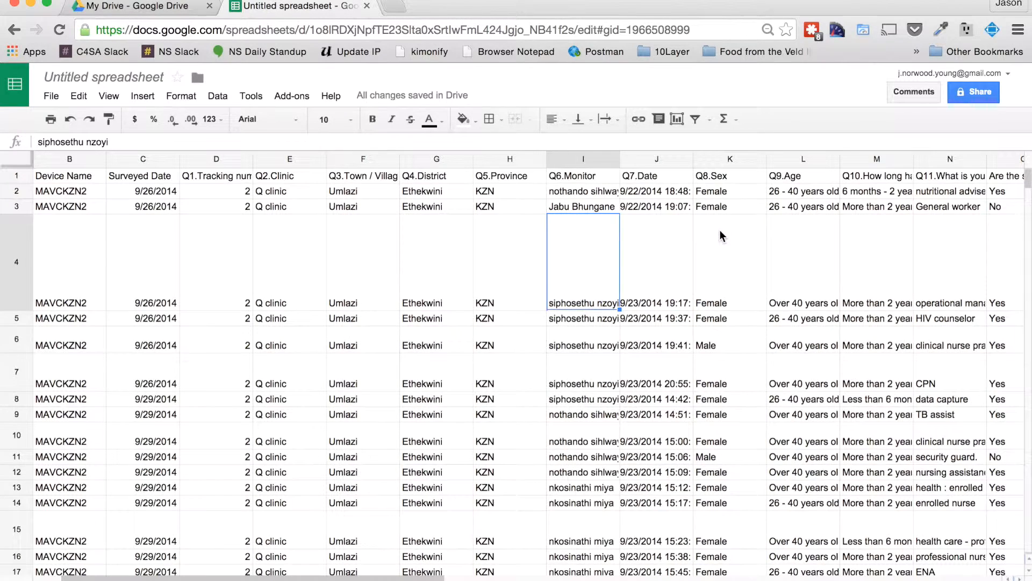
Create a pivot table from the Q8.Sex column of the survey sheet
{"action": "left_click", "coordinate": [729, 161]}
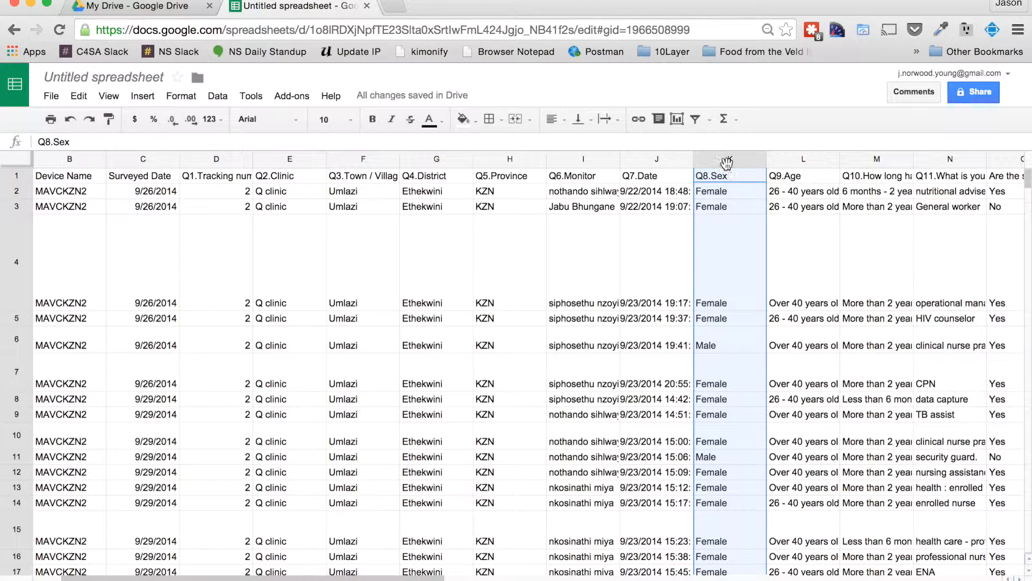
{"action": "left_click", "coordinate": [721, 175]}
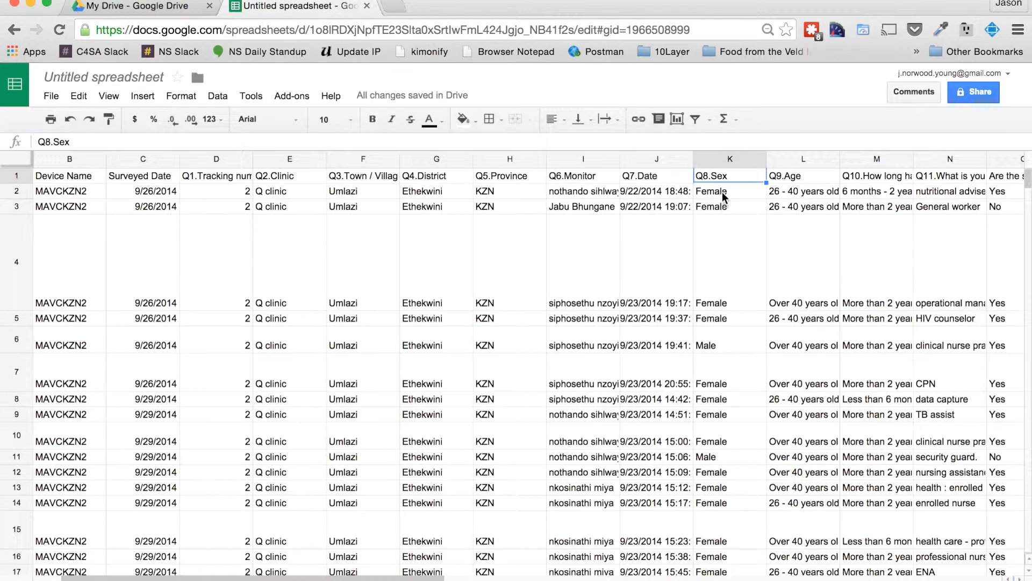
{"action": "left_click", "coordinate": [726, 158]}
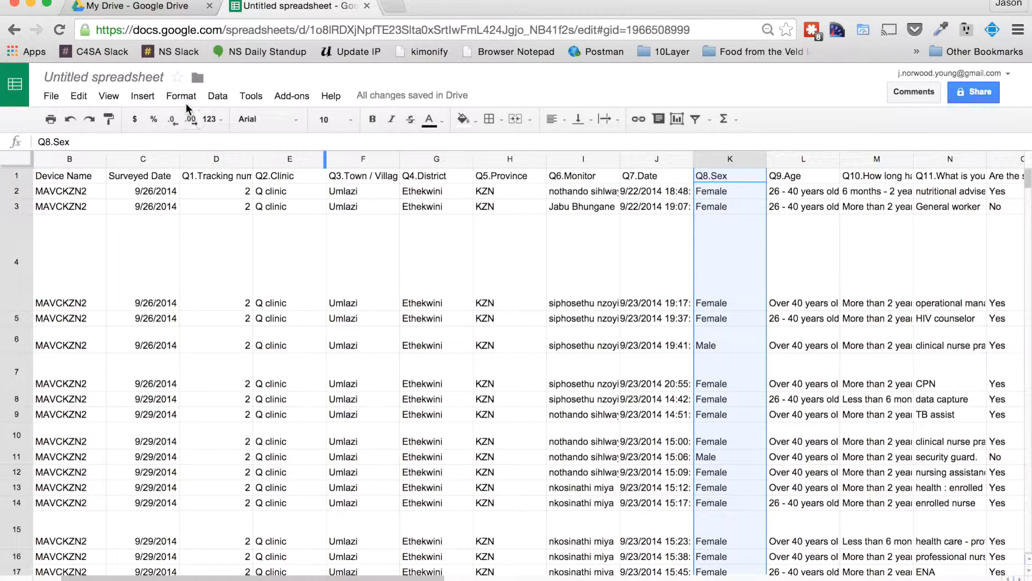
{"action": "left_click", "coordinate": [215, 100]}
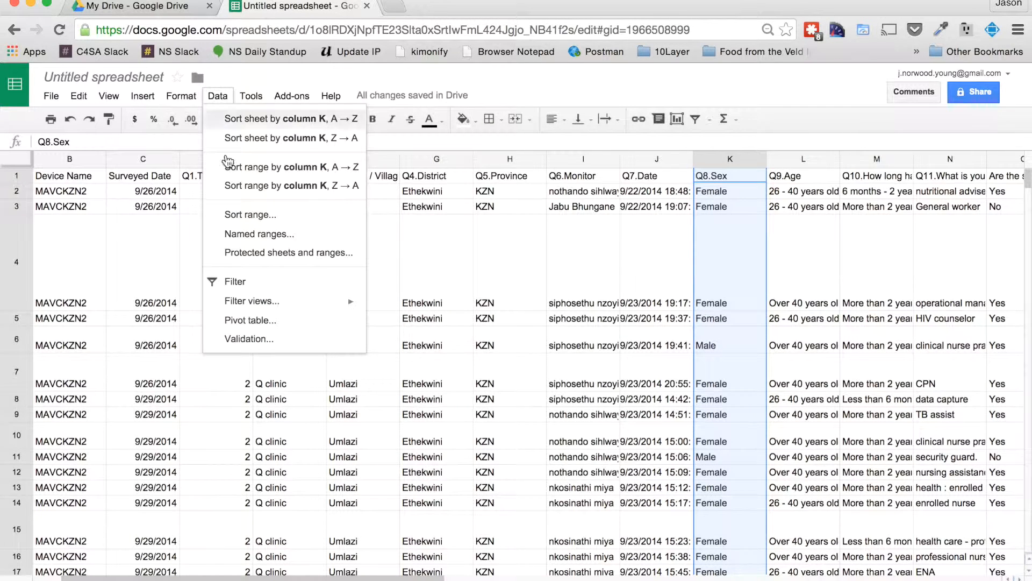
{"action": "left_click", "coordinate": [262, 323]}
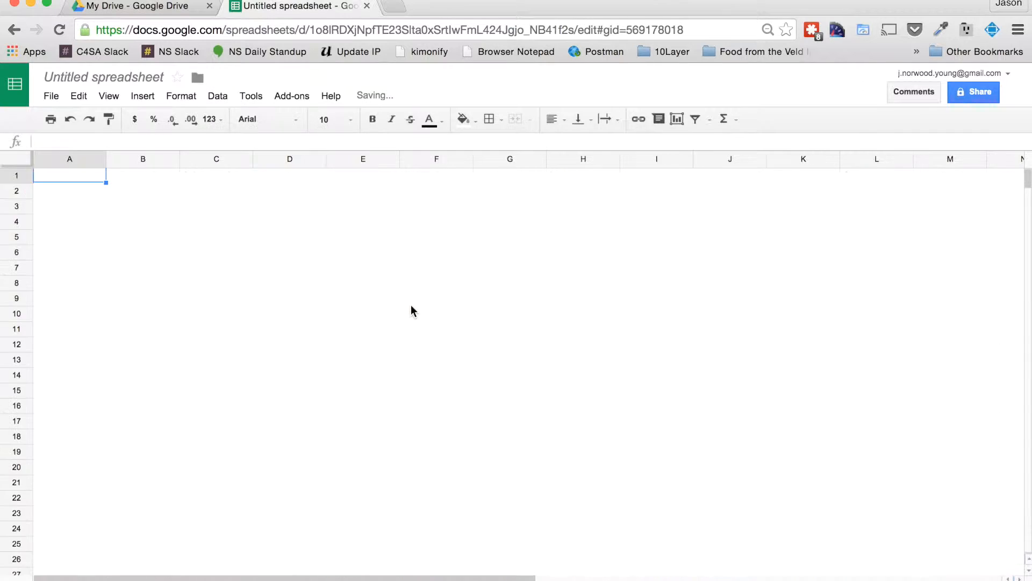
Group the pivot table's rows by Q8.Sex and display Q8.Sex as the value, summarized by COUNTA
{"action": "left_click", "coordinate": [916, 186]}
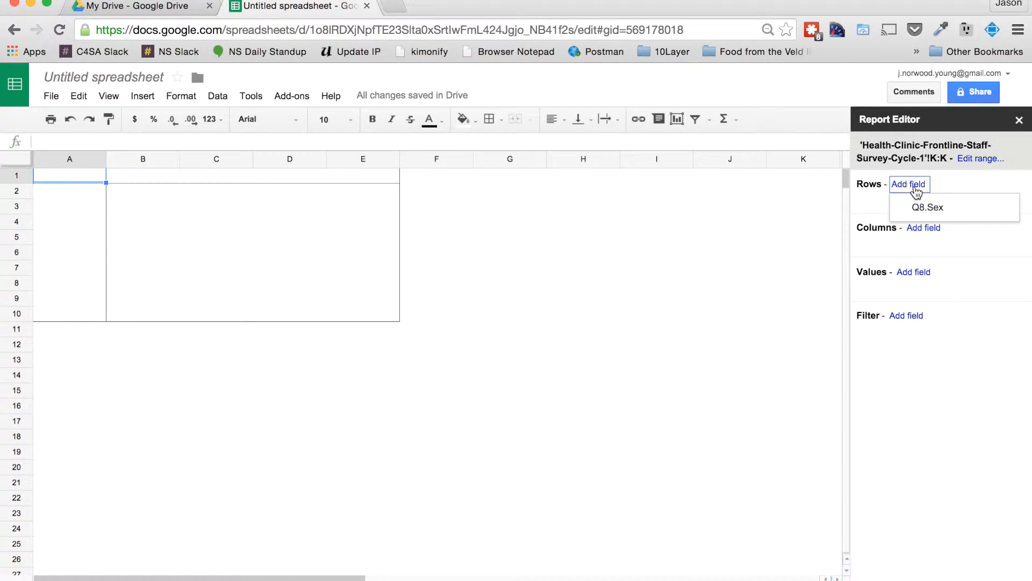
{"action": "left_click", "coordinate": [943, 214]}
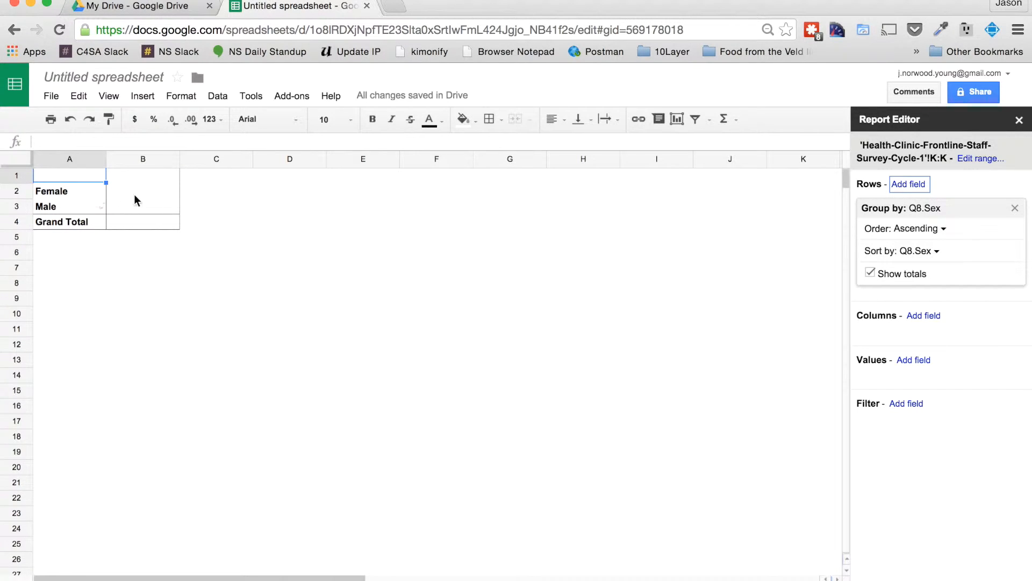
{"action": "left_click", "coordinate": [913, 361]}
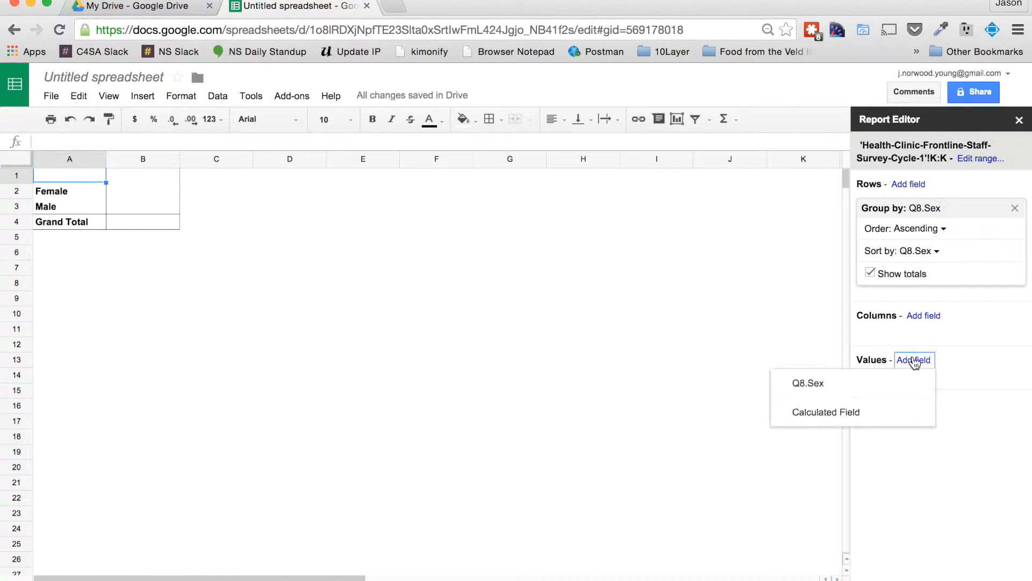
{"action": "left_click", "coordinate": [842, 388]}
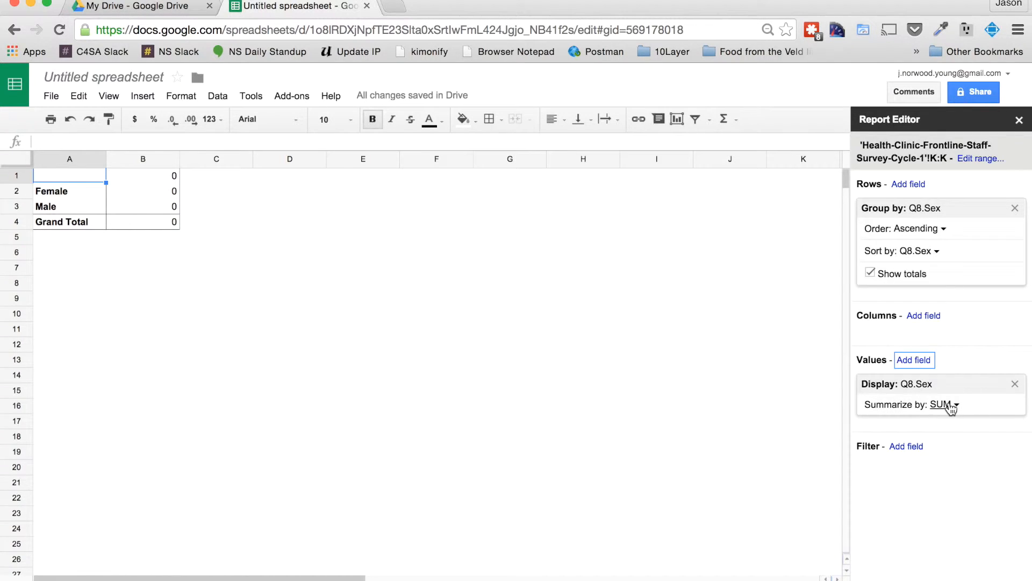
{"action": "left_click", "coordinate": [943, 405]}
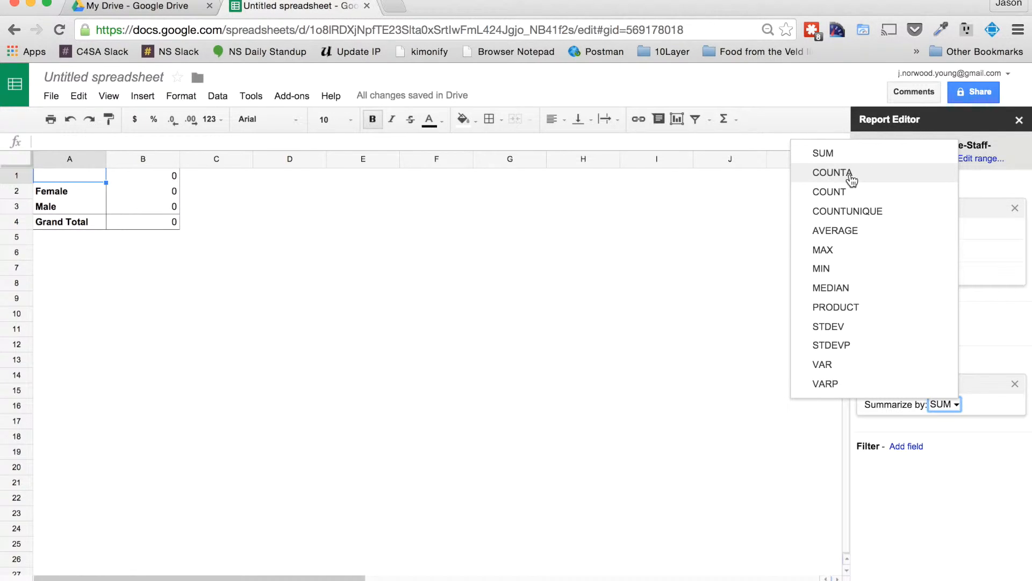
{"action": "left_click", "coordinate": [833, 172]}
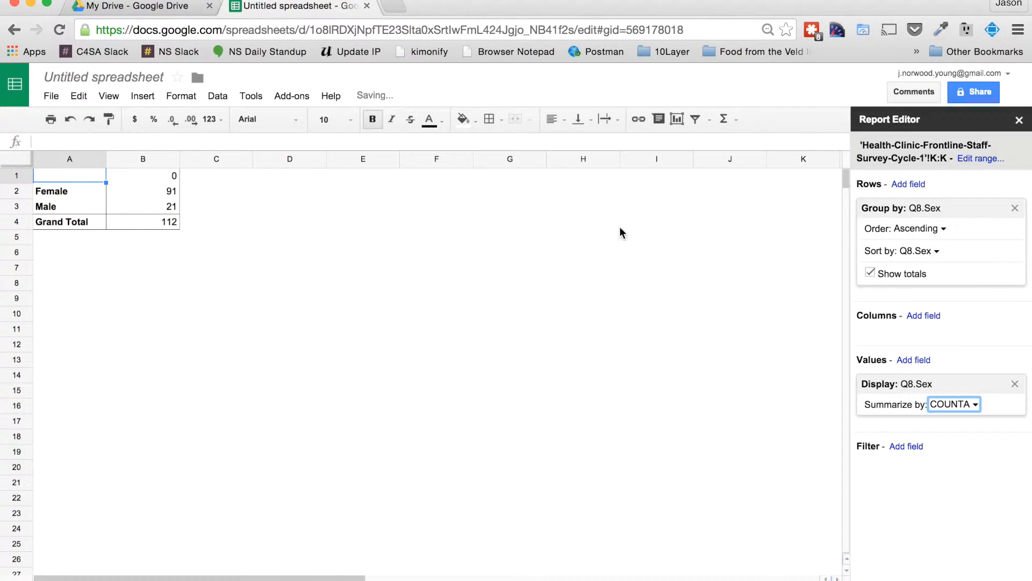
Examine the female and male counts in the pivot table and the available summarize functions, keeping COUNTA
{"action": "left_click", "coordinate": [156, 192]}
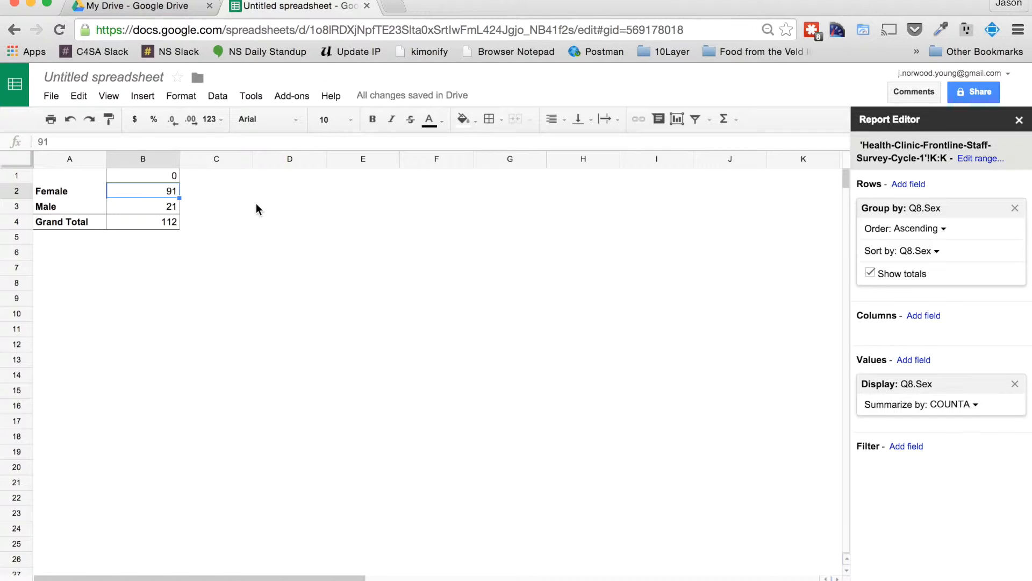
{"action": "key", "text": "Down"}
{"action": "key", "text": "Up"}
{"action": "left_click", "coordinate": [949, 406]}
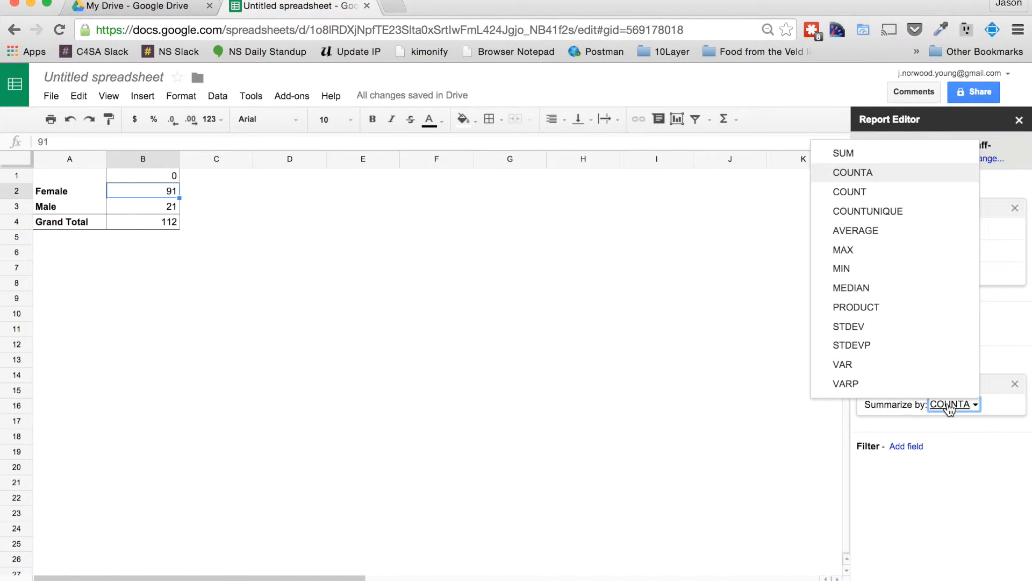
{"action": "left_click", "coordinate": [580, 315]}
{"action": "left_click", "coordinate": [89, 194]}
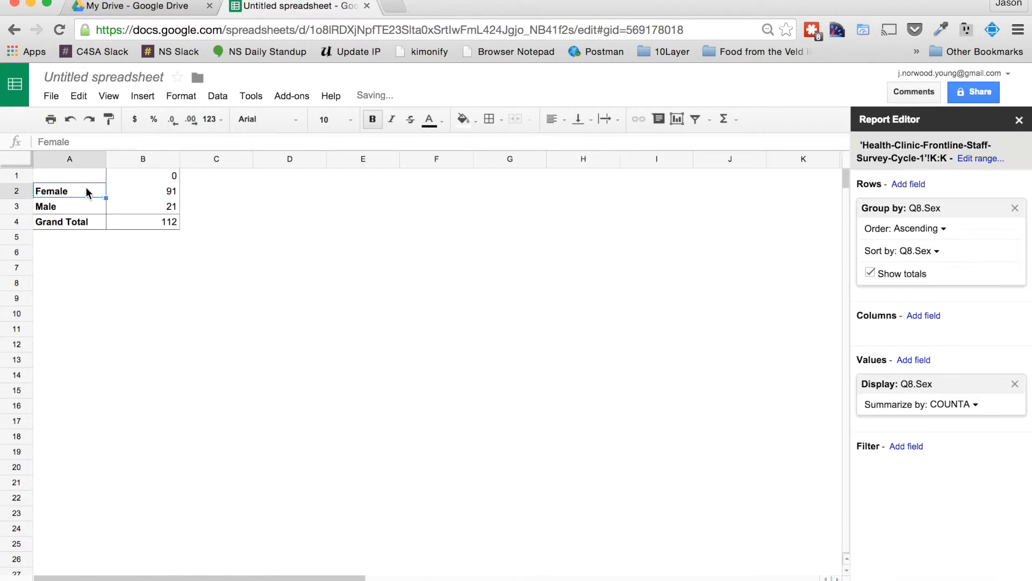
{"action": "left_click", "coordinate": [158, 197]}
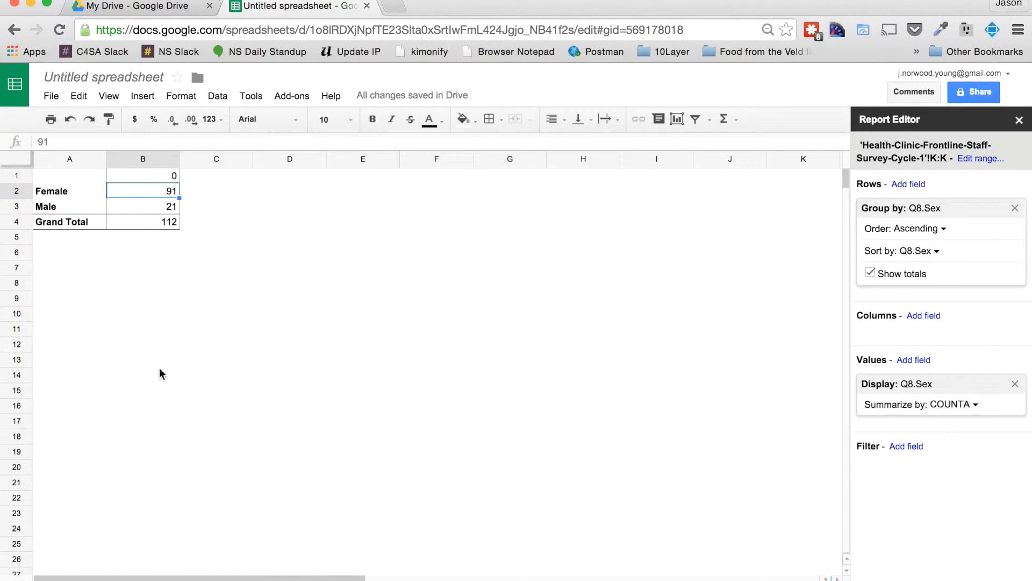
Return to the survey sheet and create a second pivot table from the Q8.Sex and Q9.Age columns
{"action": "left_click", "coordinate": [215, 579]}
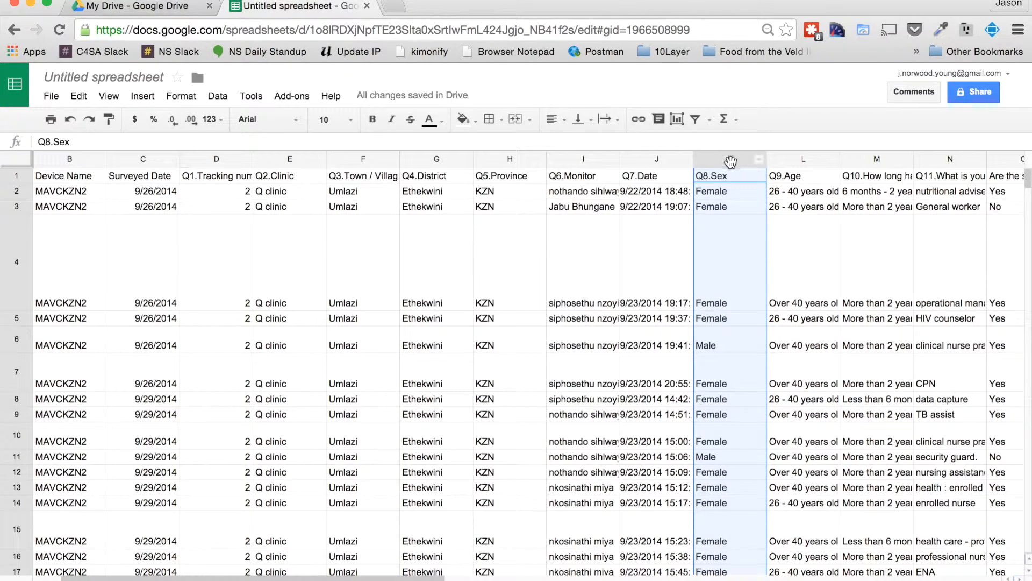
{"action": "left_click", "coordinate": [799, 160]}
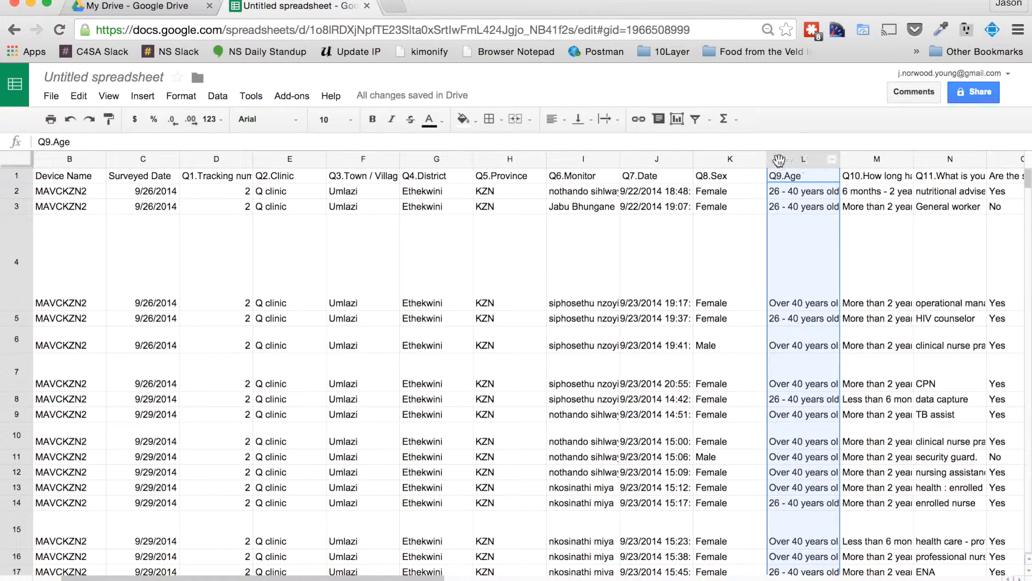
{"action": "left_click", "coordinate": [740, 165], "text": "shift"}
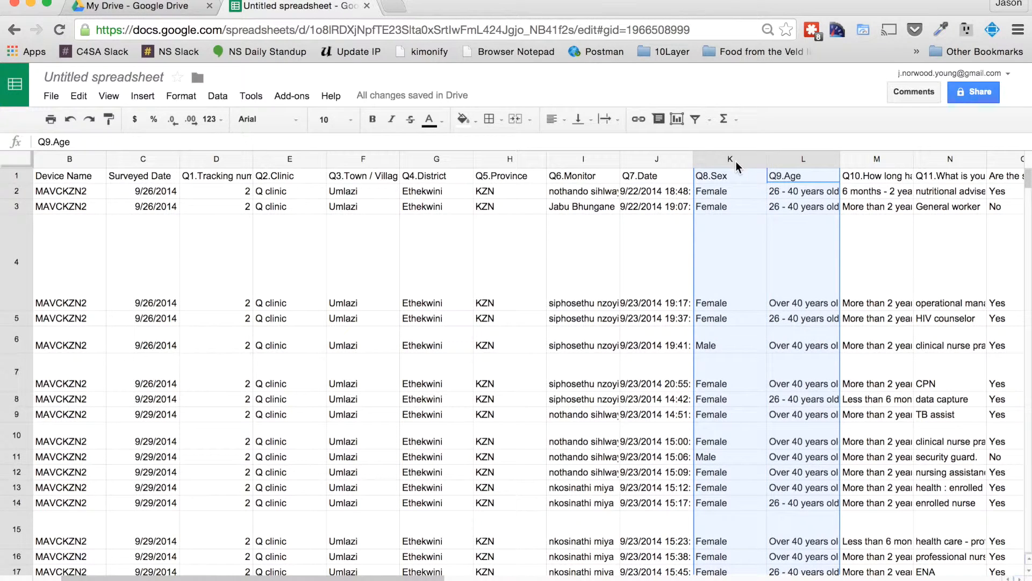
{"action": "left_click", "coordinate": [218, 96]}
{"action": "left_click", "coordinate": [287, 326]}
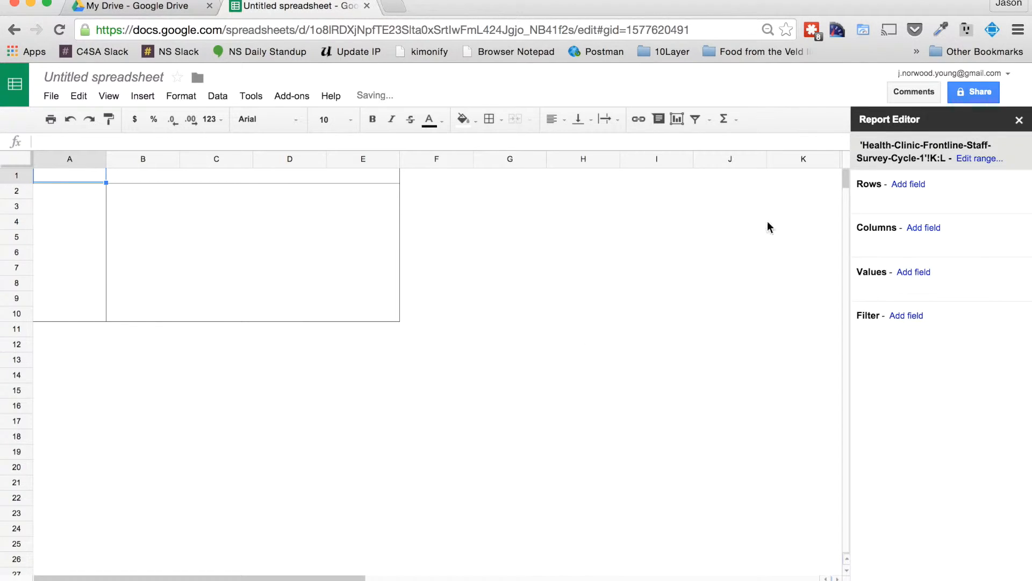
Group the new pivot table's rows by Q9.Age and its columns by Q8.Sex, widening column A to fit the age labels
{"action": "left_click", "coordinate": [908, 184]}
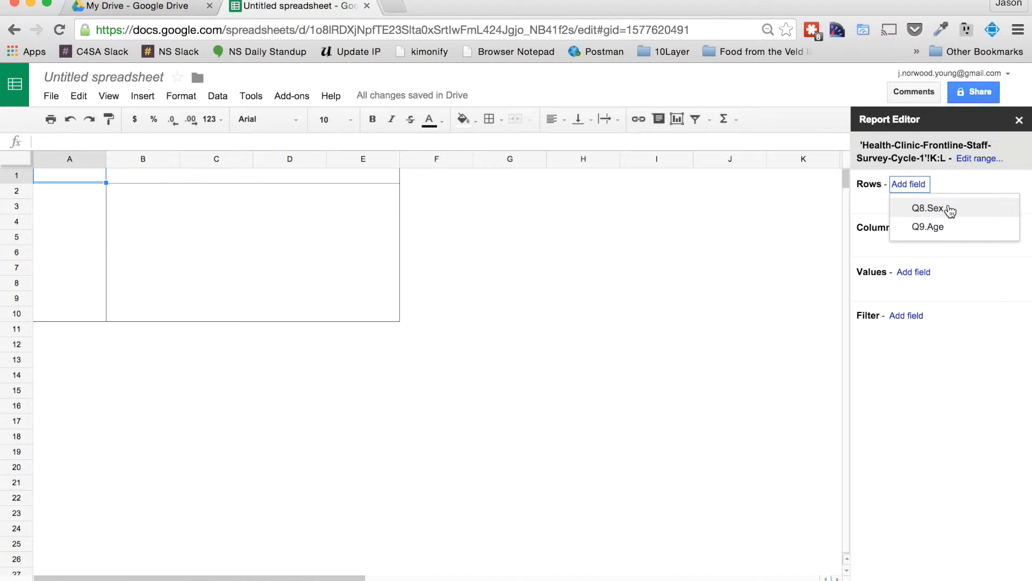
{"action": "left_click", "coordinate": [946, 226]}
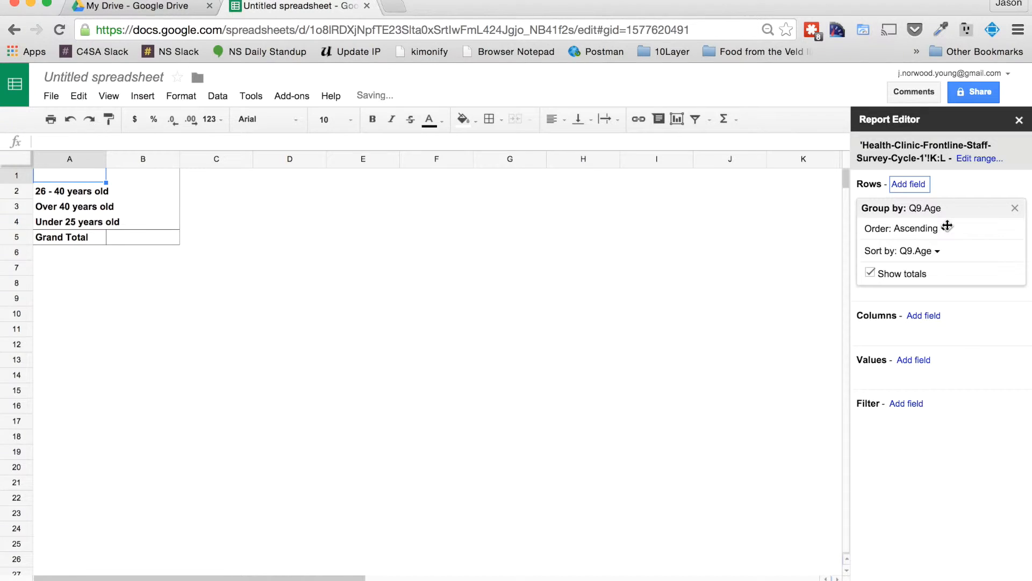
{"action": "left_click_drag", "start_coordinate": [105, 158], "coordinate": [149, 160]}
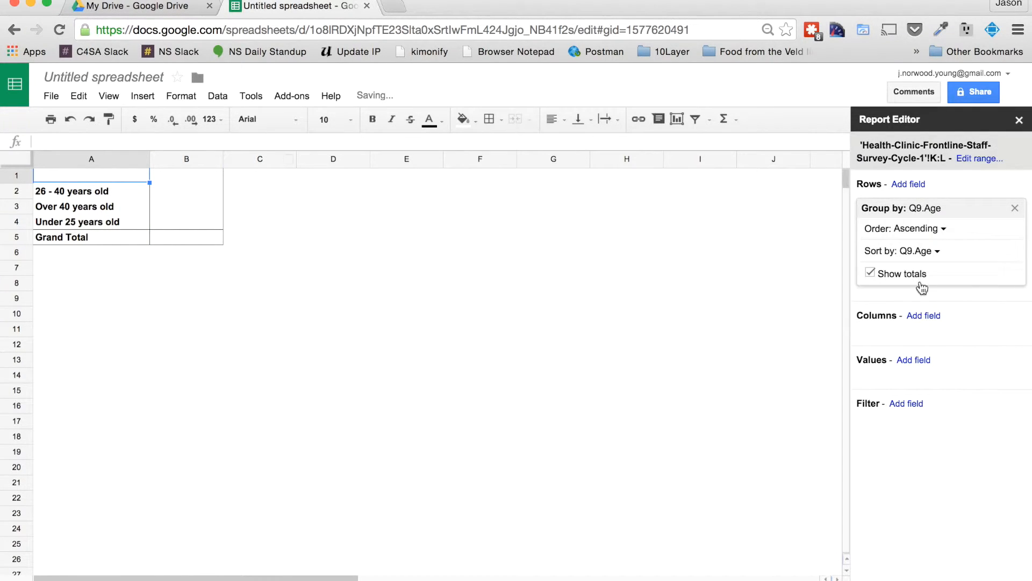
{"action": "left_click", "coordinate": [922, 315]}
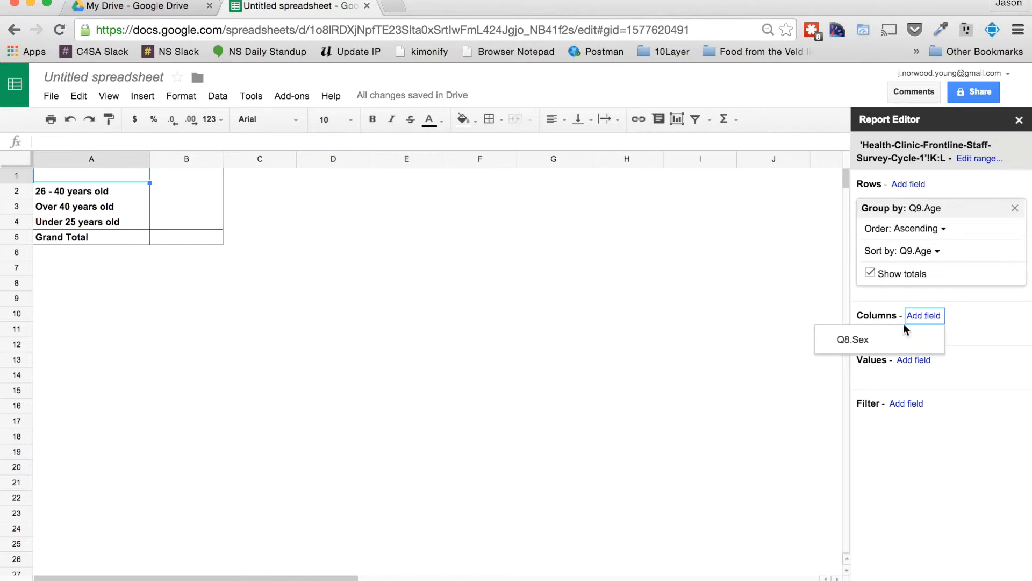
{"action": "left_click", "coordinate": [859, 341]}
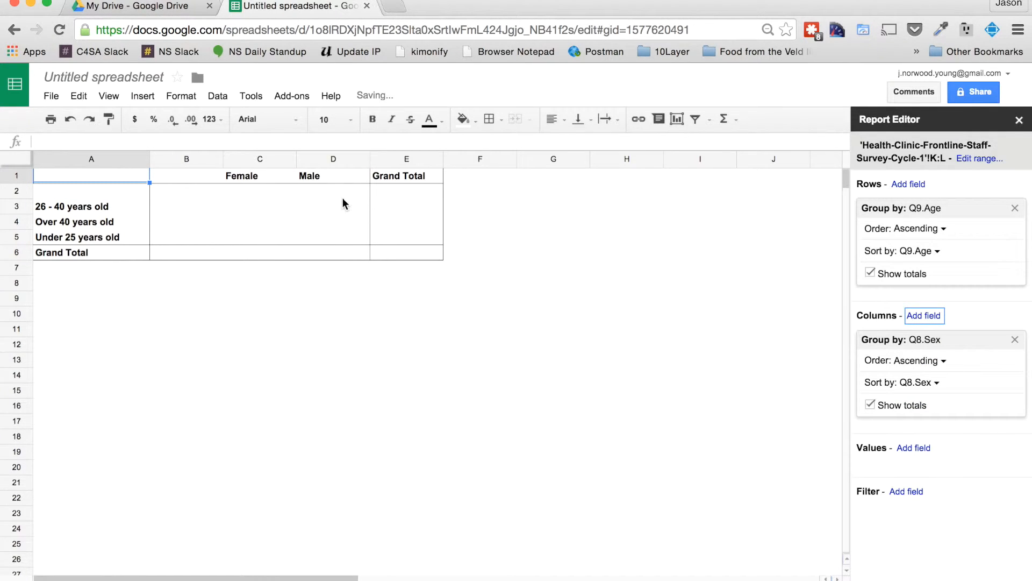
Add Q8.Sex as the displayed value of the age-by-sex pivot table, summarized by COUNTA
{"action": "left_click", "coordinate": [917, 449]}
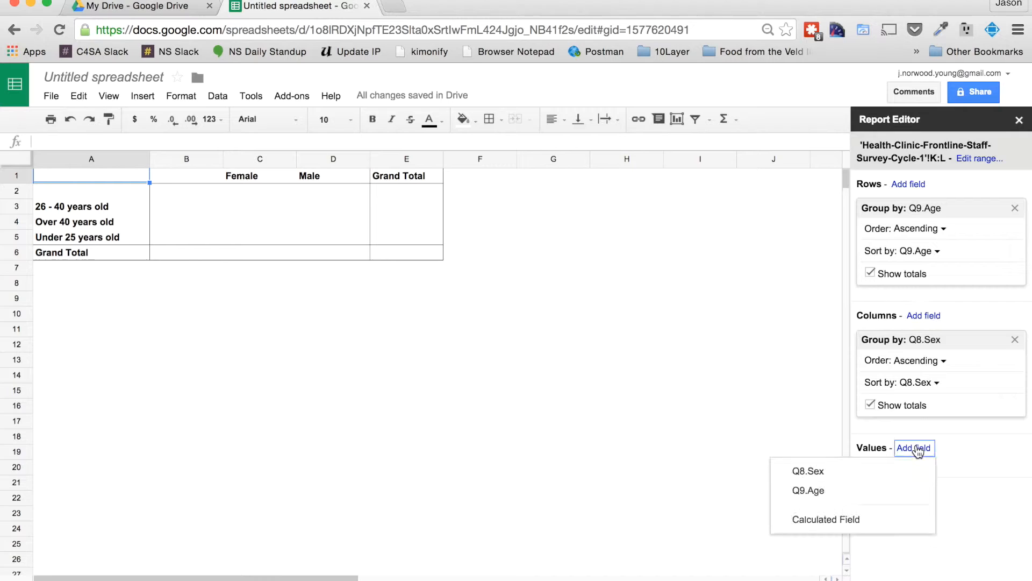
{"action": "left_click", "coordinate": [872, 476]}
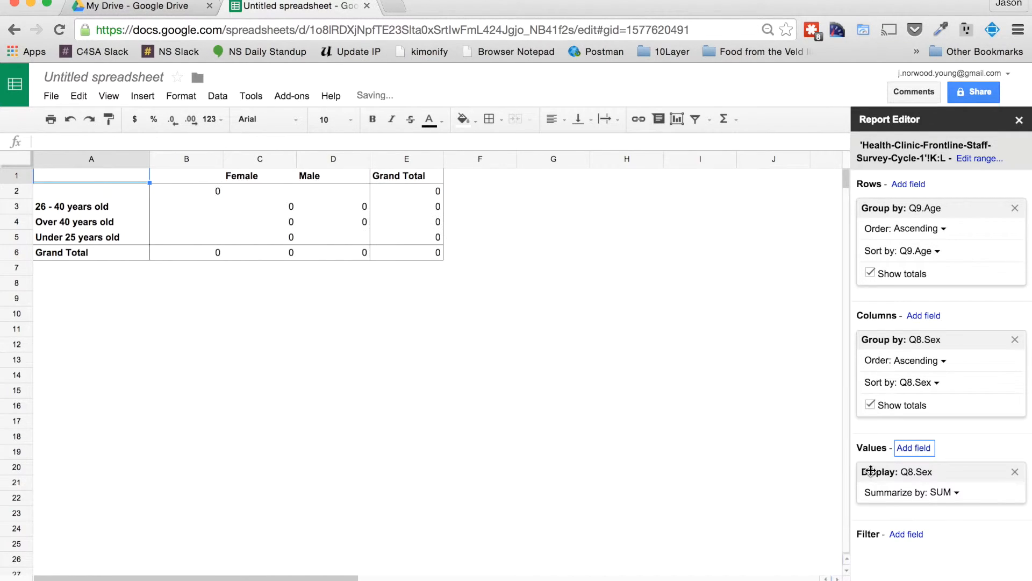
{"action": "left_click", "coordinate": [948, 496]}
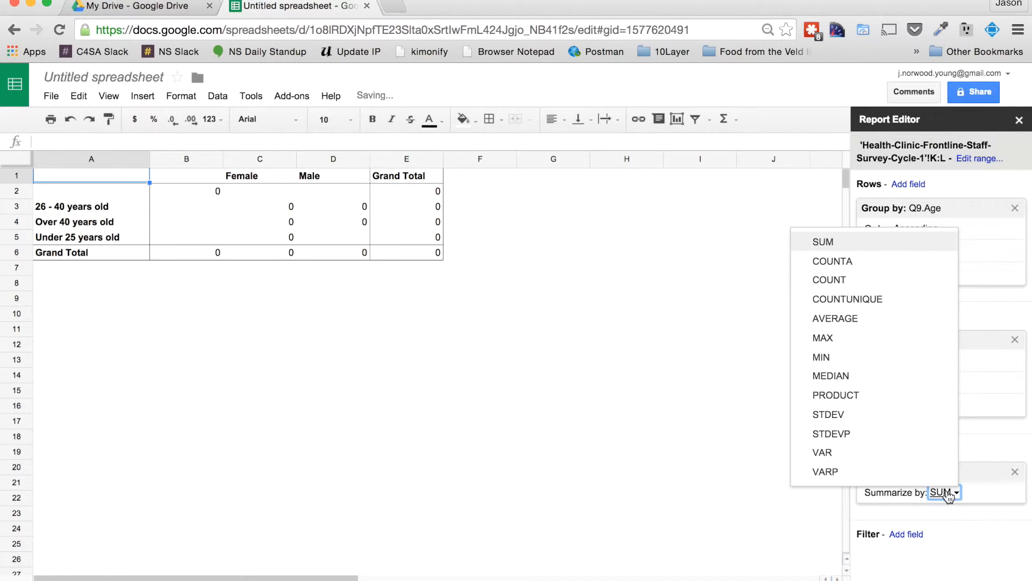
{"action": "left_click", "coordinate": [879, 263]}
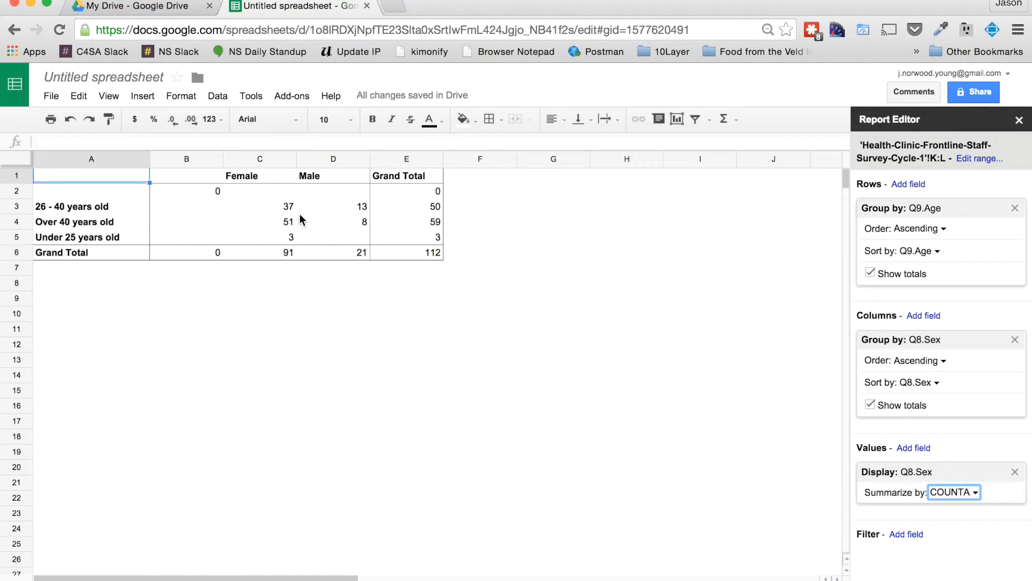
Examine the female, male and grand total counts for each age group in the pivot table
{"action": "left_click", "coordinate": [428, 237]}
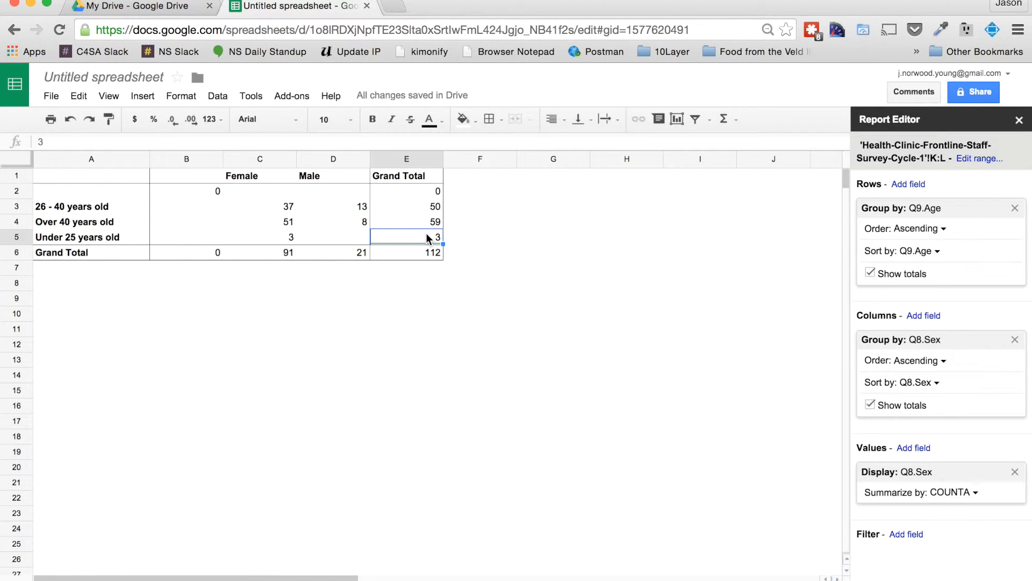
{"action": "key", "text": "Left"}
{"action": "key", "text": "Left"}
{"action": "key", "text": "Right"}
{"action": "key", "text": "Right"}
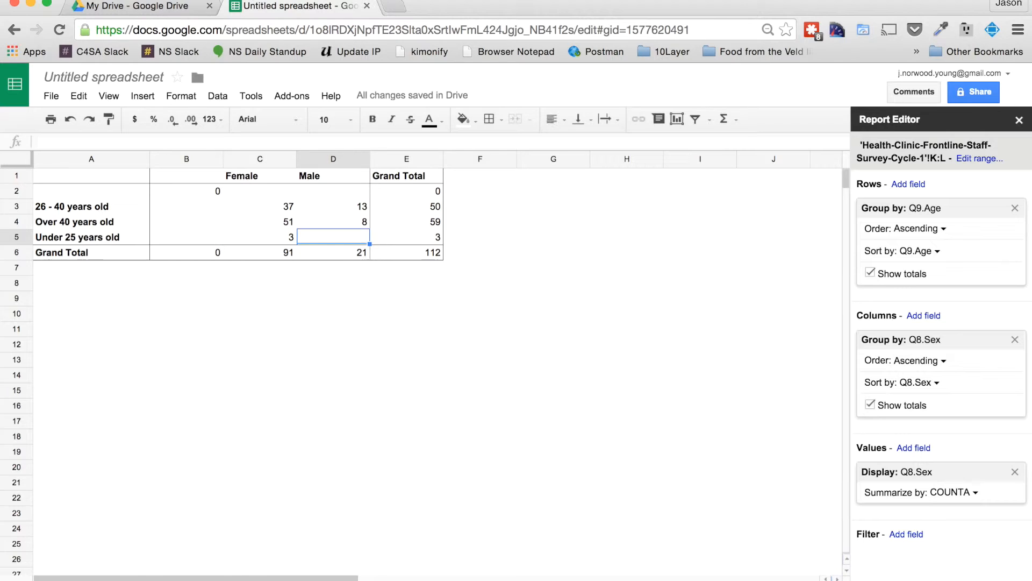
{"action": "key", "text": "Up"}
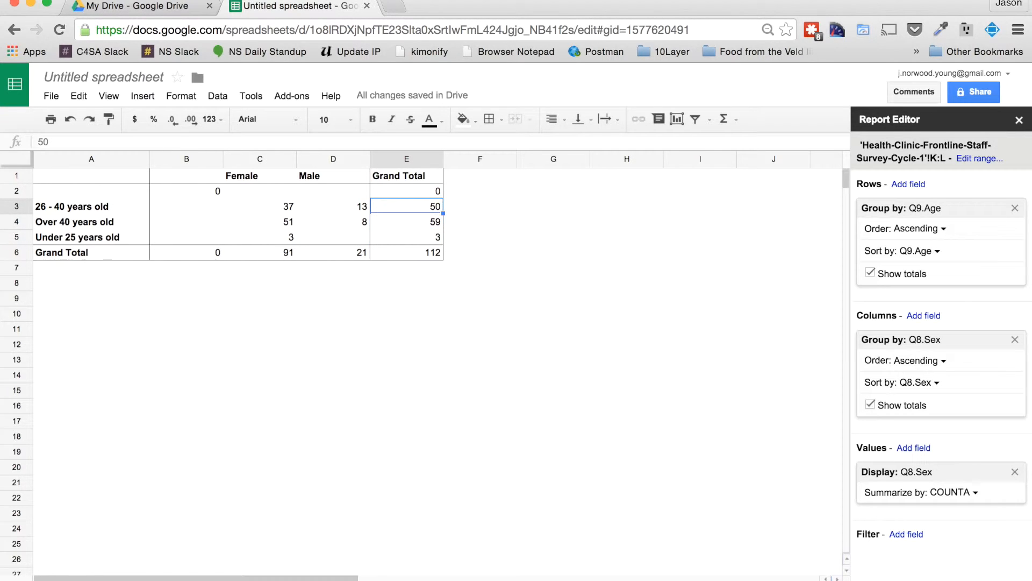
{"action": "key", "text": "Down"}
{"action": "key", "text": "Up"}
{"action": "key", "text": "Down"}
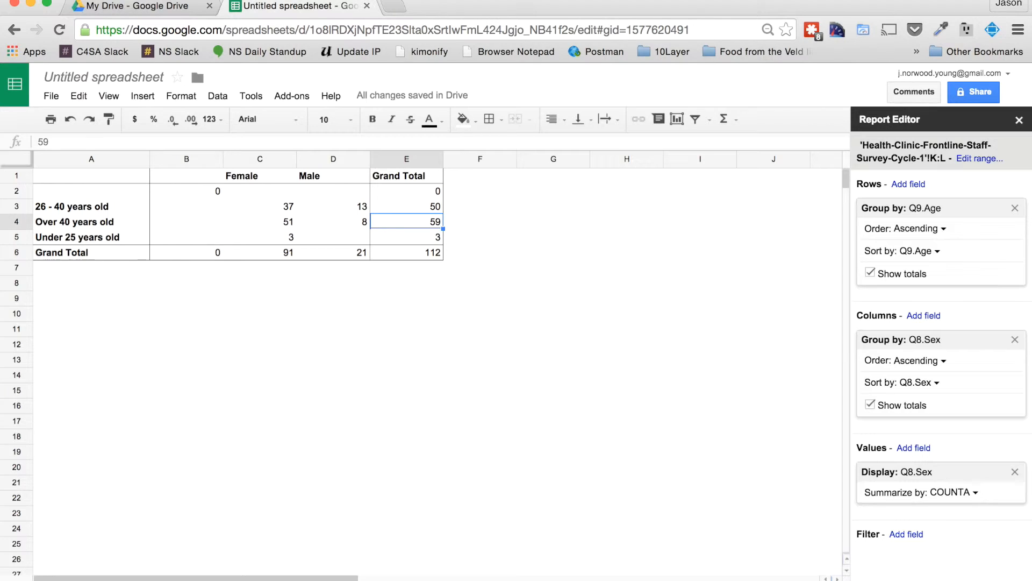
{"action": "key", "text": "Up"}
{"action": "key", "text": "Down"}
{"action": "key", "text": "Left"}
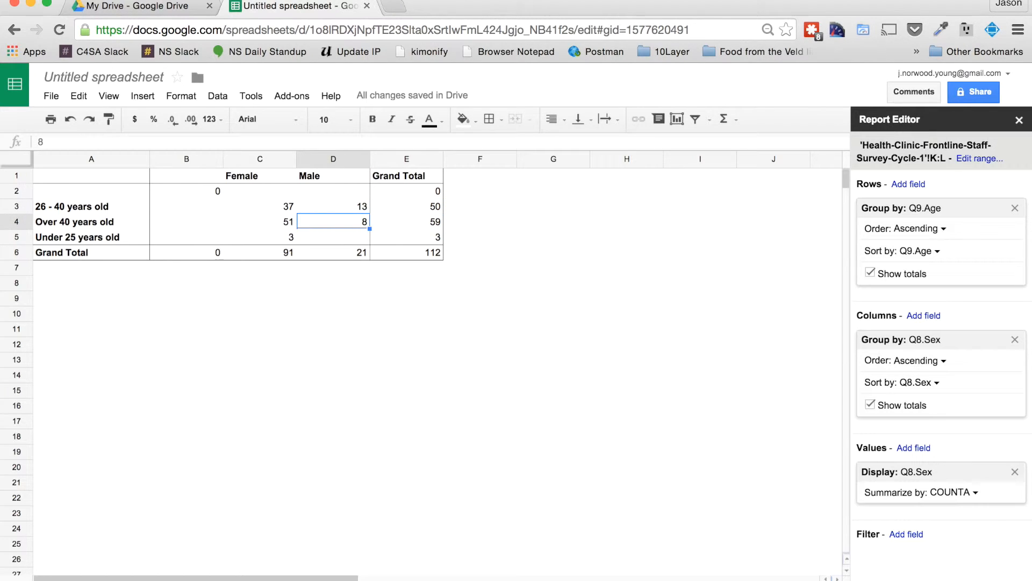
{"action": "key", "text": "Right"}
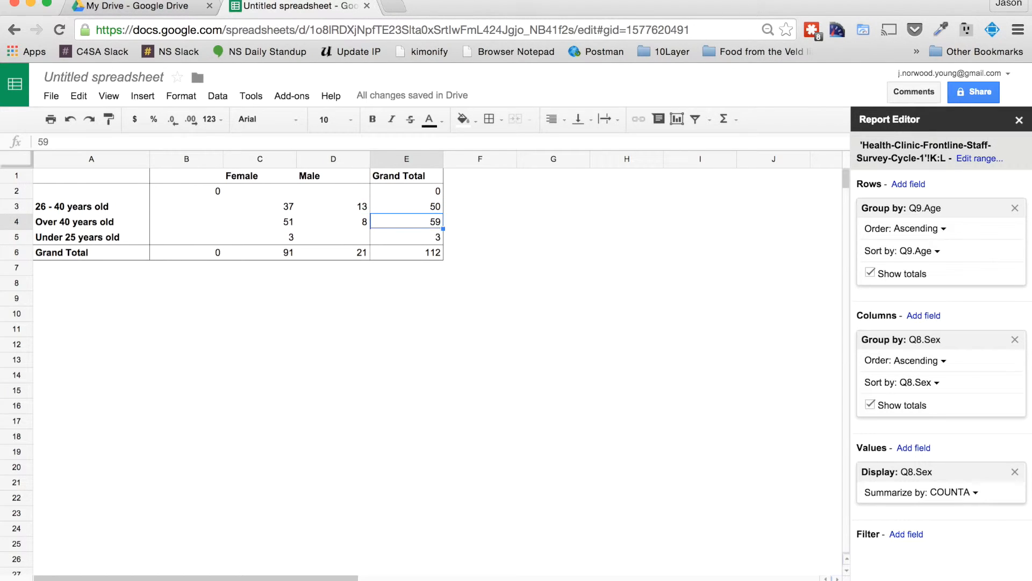
{"action": "left_click", "coordinate": [93, 179]}
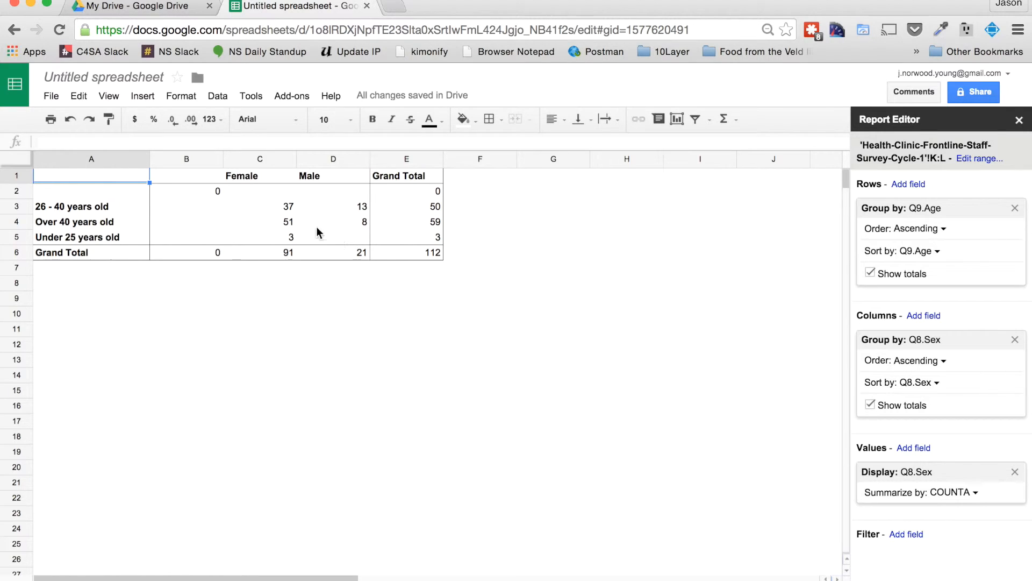
Insert a grouped column chart of female and male counts by age group from pivot table range A1:D5, and reposition it
{"action": "left_click", "coordinate": [362, 243], "text": "shift"}
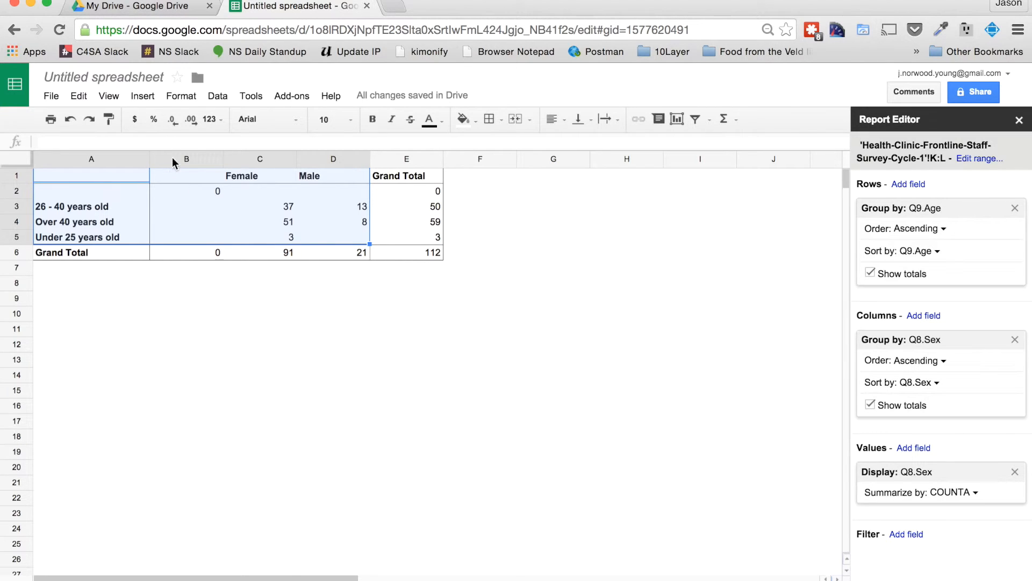
{"action": "left_click", "coordinate": [143, 96]}
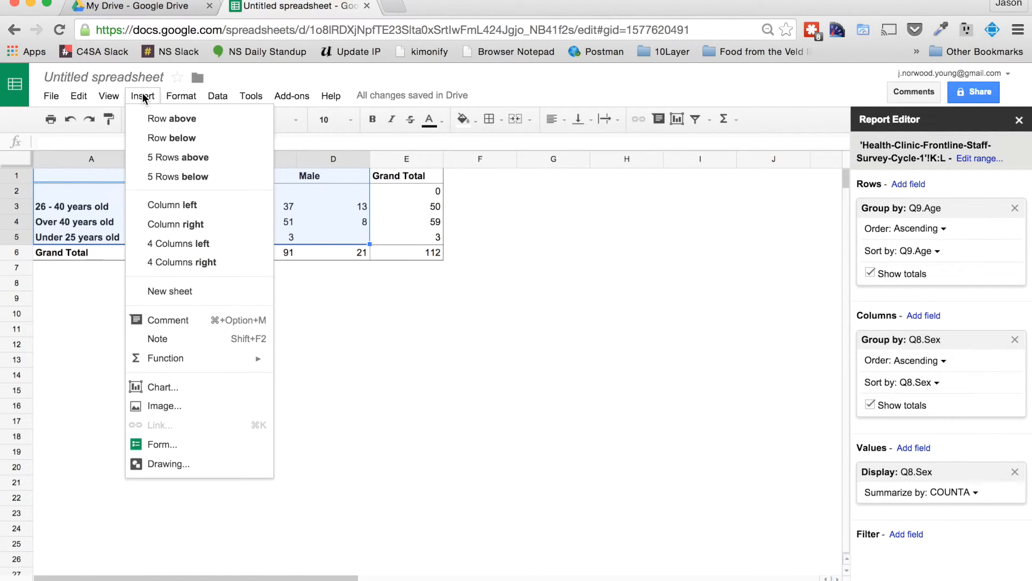
{"action": "left_click", "coordinate": [214, 388]}
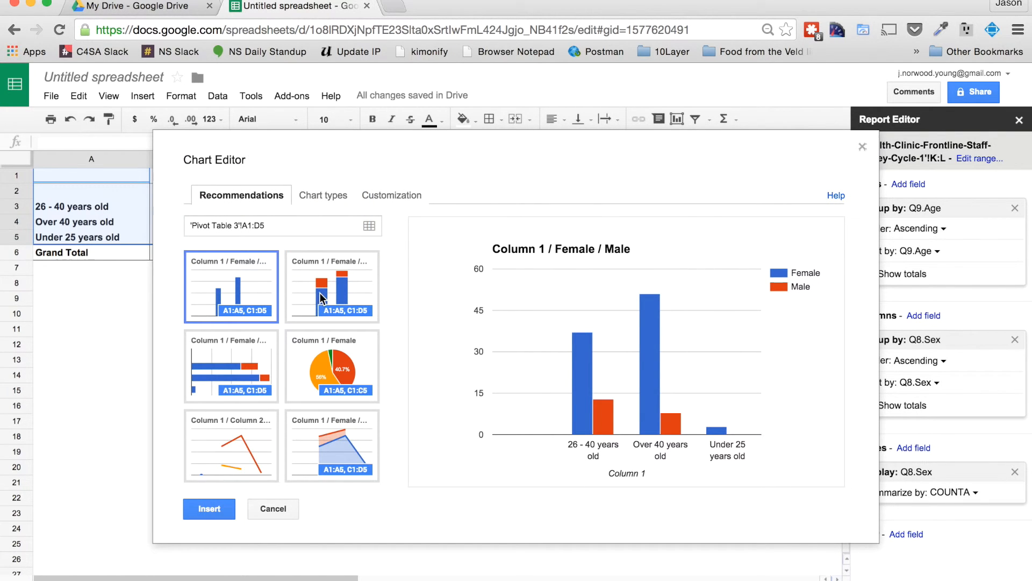
{"action": "left_click", "coordinate": [322, 297]}
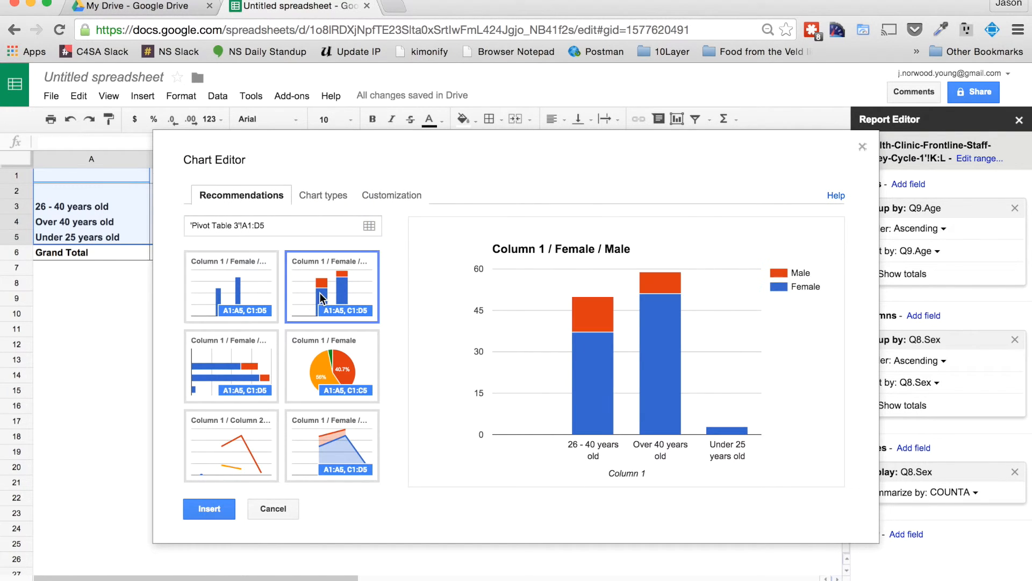
{"action": "left_click", "coordinate": [240, 290]}
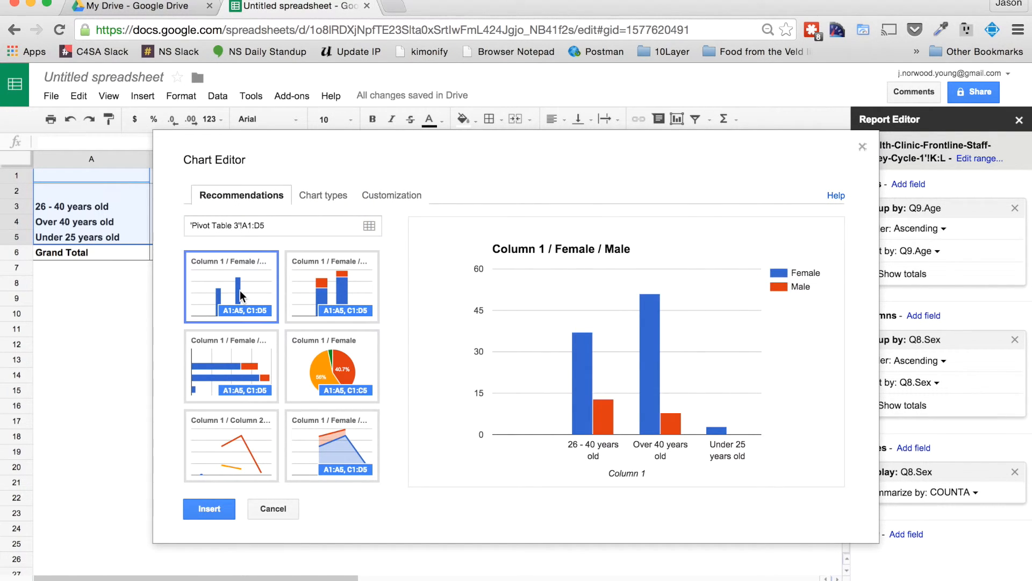
{"action": "left_click", "coordinate": [210, 510]}
{"action": "left_click_drag", "start_coordinate": [306, 245], "coordinate": [598, 272]}
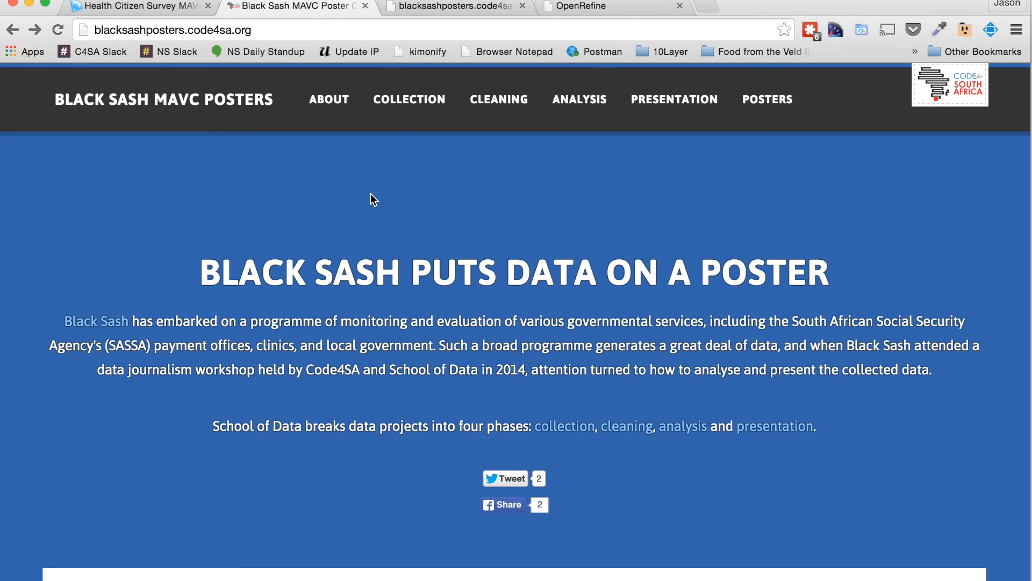
Switch to the Black Sash MAVC Posters website and review its collection, cleaning, analysis and presentation sections and the published posters
{"action": "scroll", "coordinate": [371, 199], "scroll_direction": "down", "scroll_amount": 7}
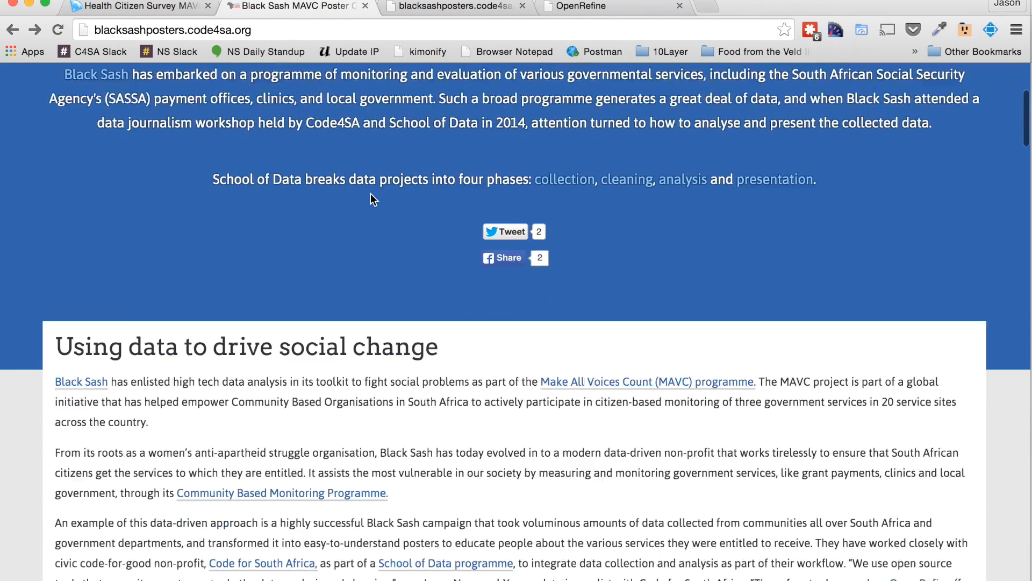
{"action": "scroll", "coordinate": [370, 193], "scroll_direction": "down", "scroll_amount": 15}
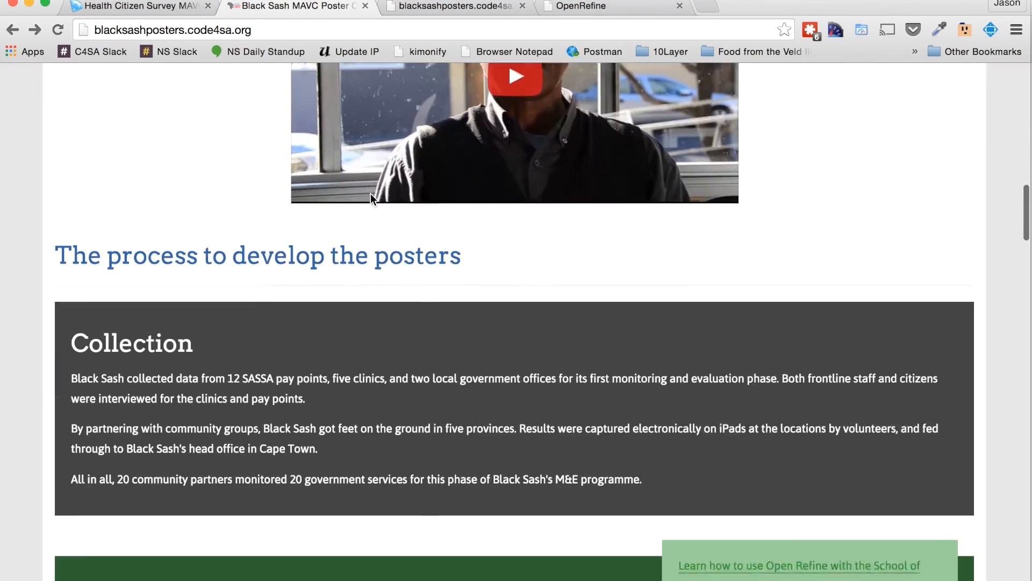
{"action": "scroll", "coordinate": [371, 195], "scroll_direction": "down", "scroll_amount": 10}
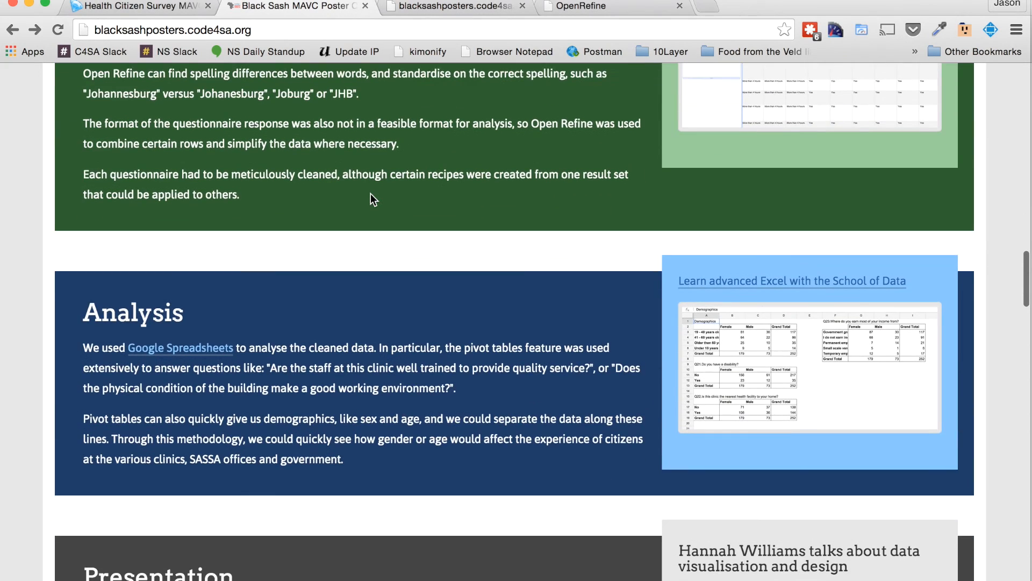
{"action": "scroll", "coordinate": [370, 195], "scroll_direction": "down", "scroll_amount": 8}
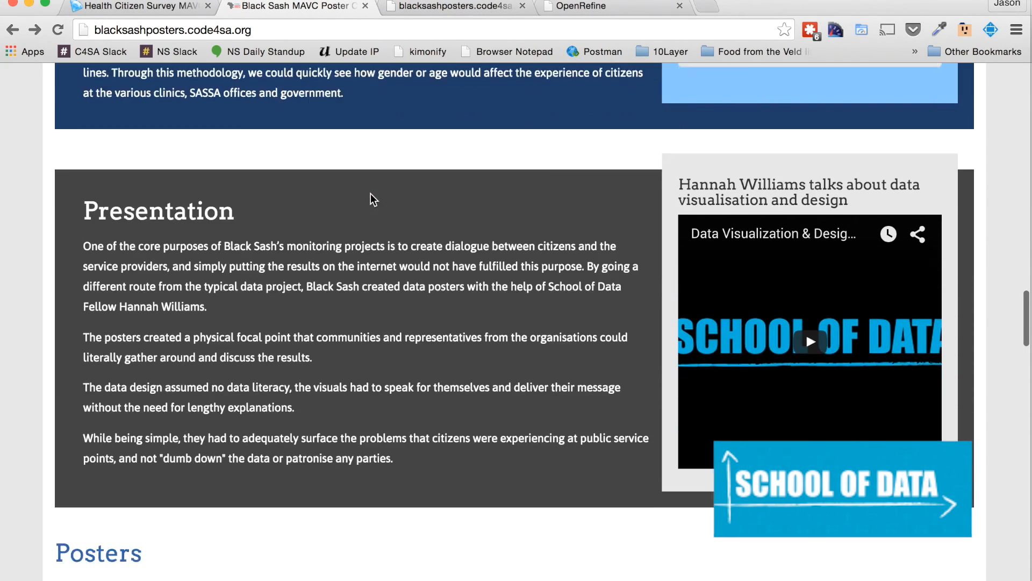
{"action": "scroll", "coordinate": [370, 195], "scroll_direction": "down", "scroll_amount": 10}
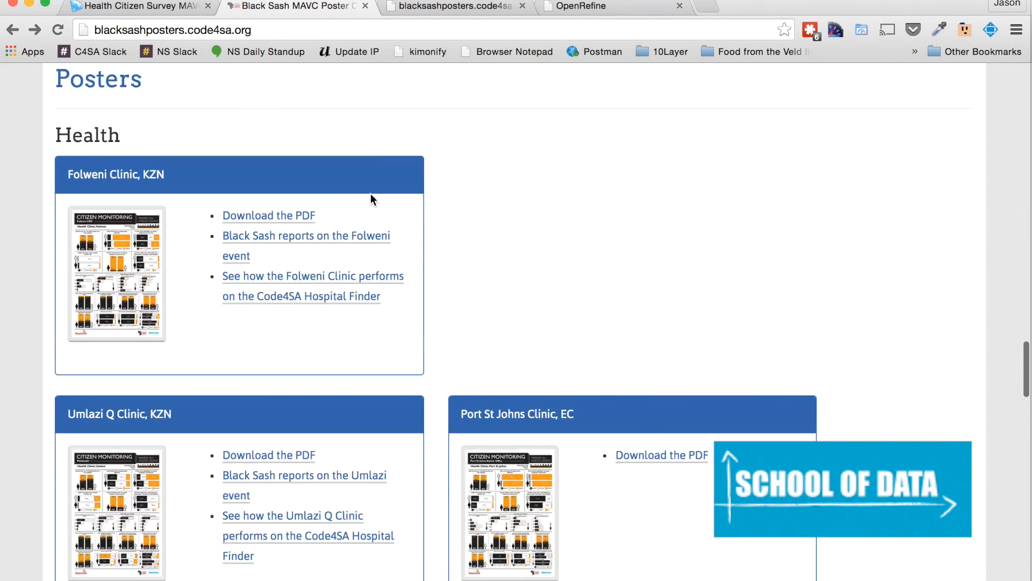
{"action": "scroll", "coordinate": [370, 194], "scroll_direction": "down", "scroll_amount": 5}
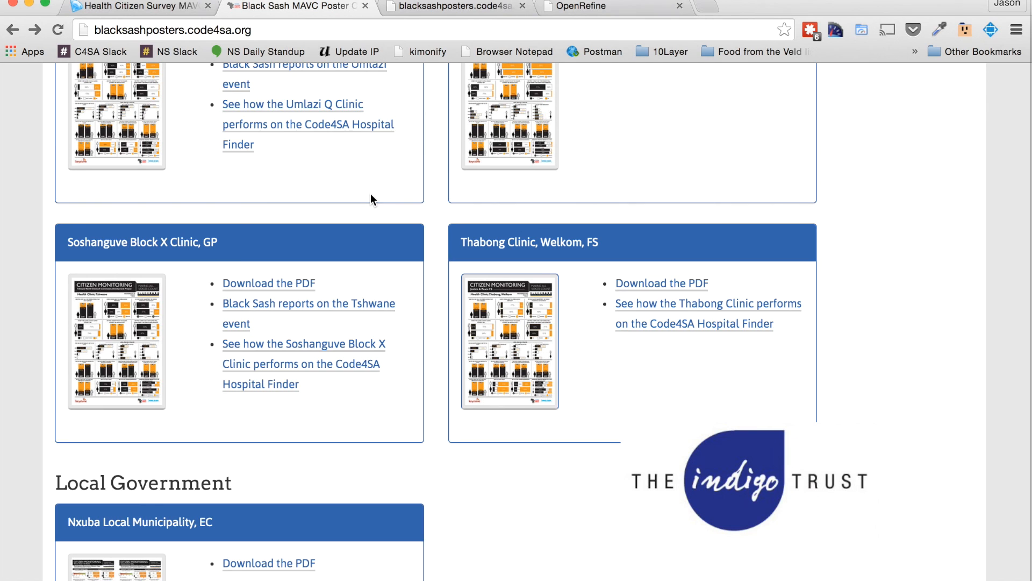
{"action": "scroll", "coordinate": [370, 198], "scroll_direction": "down", "scroll_amount": 13}
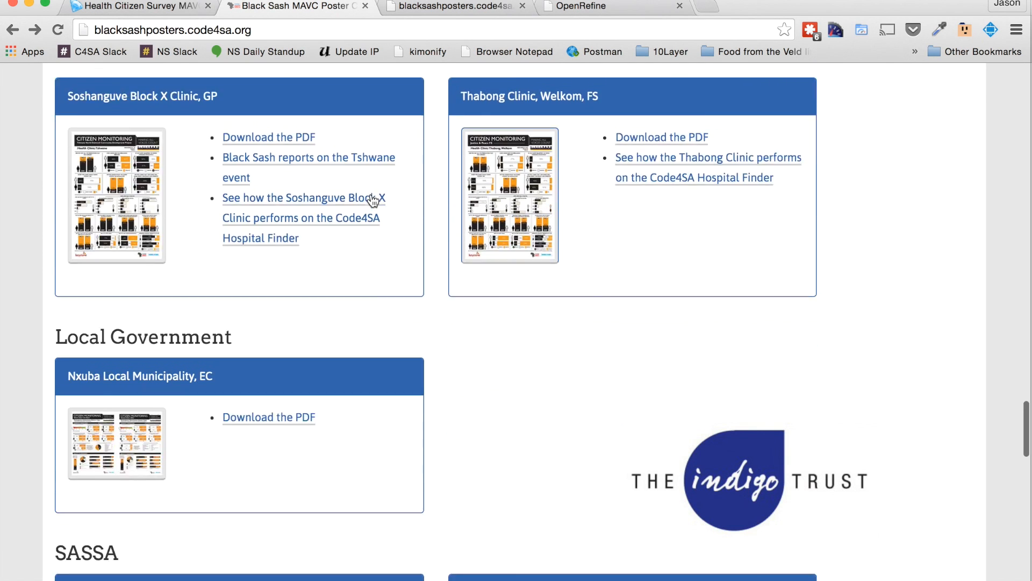
{"action": "scroll", "coordinate": [371, 198], "scroll_direction": "down", "scroll_amount": 16}
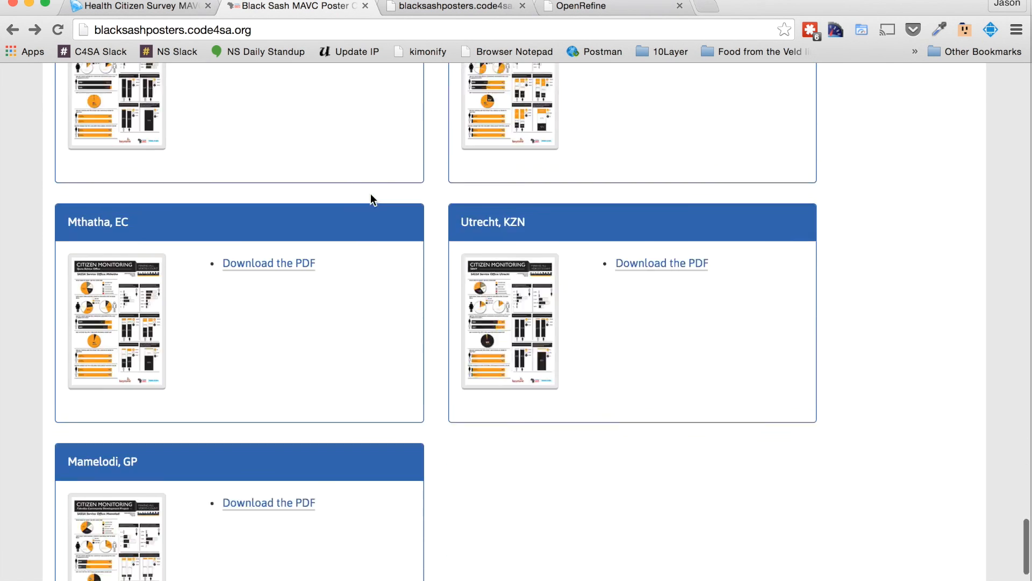